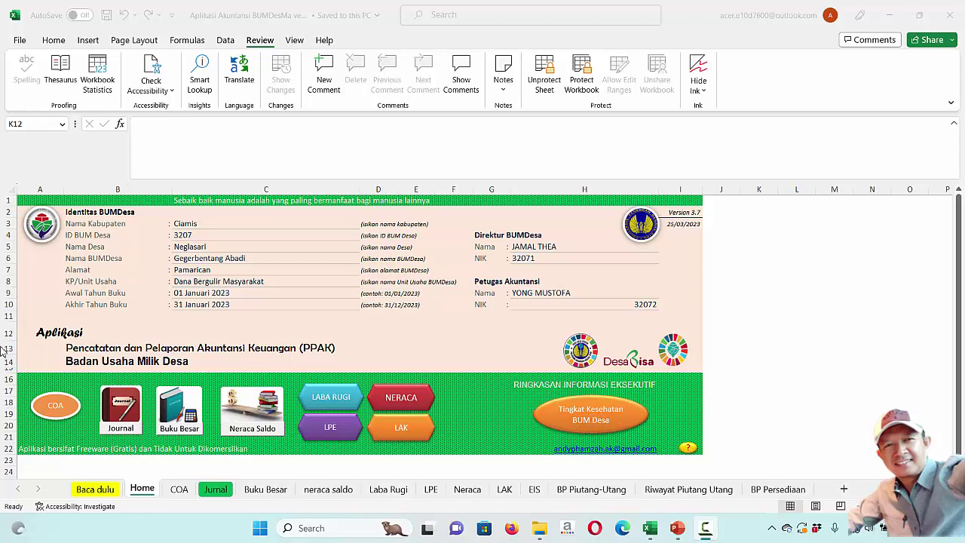
Open the Jurnal sheet from the Home dashboard and review the journal entries through 15/01/2023
{"action": "left_click", "coordinate": [124, 418]}
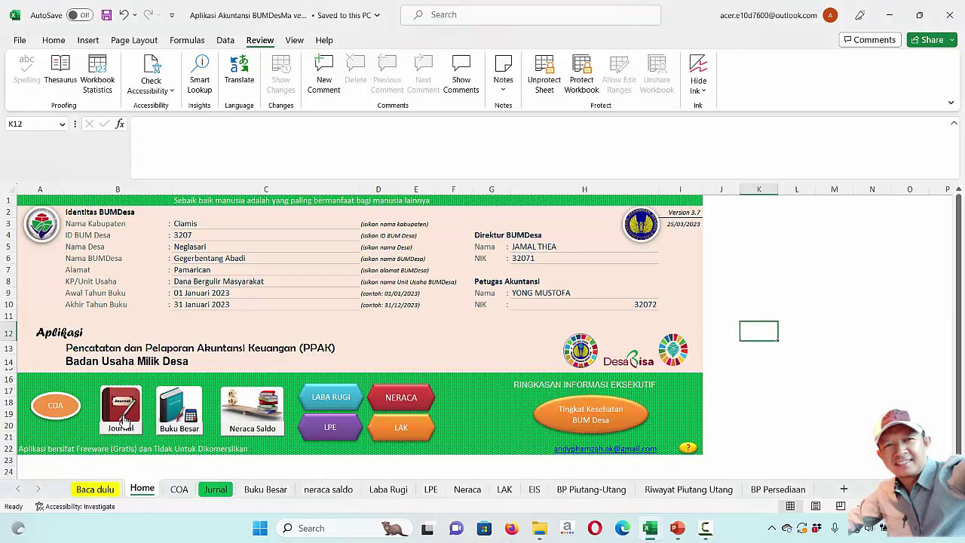
{"action": "left_click", "coordinate": [125, 419]}
{"action": "scroll", "coordinate": [328, 404], "scroll_direction": "down", "scroll_amount": 8}
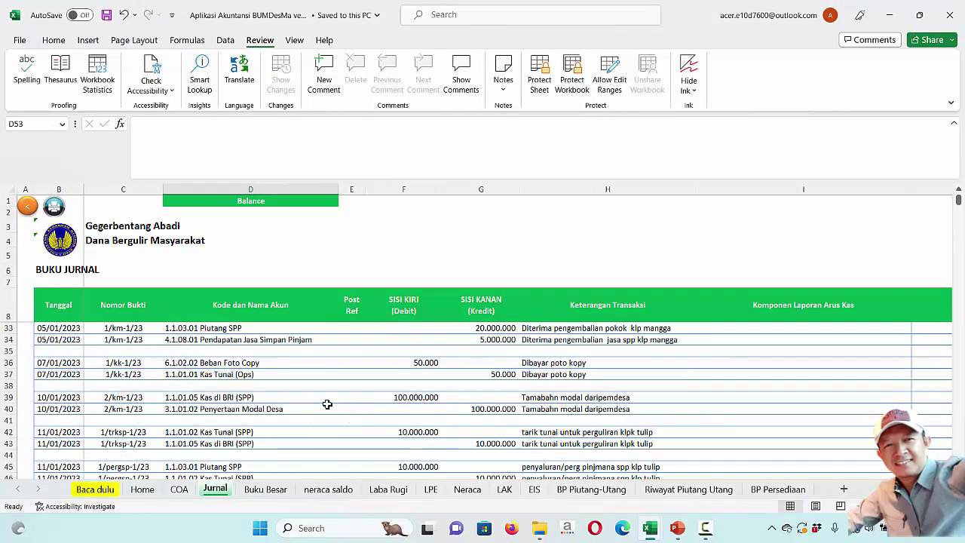
{"action": "scroll", "coordinate": [327, 404], "scroll_direction": "down", "scroll_amount": 2}
{"action": "scroll", "coordinate": [327, 404], "scroll_direction": "up", "scroll_amount": 4}
{"action": "scroll", "coordinate": [327, 404], "scroll_direction": "down", "scroll_amount": 3}
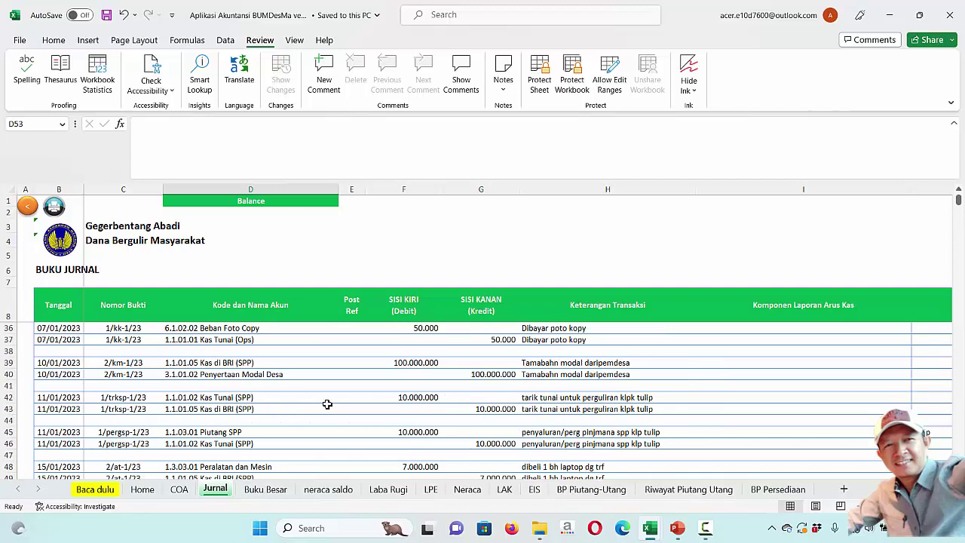
{"action": "scroll", "coordinate": [327, 404], "scroll_direction": "up", "scroll_amount": 4}
{"action": "scroll", "coordinate": [391, 426], "scroll_direction": "down", "scroll_amount": 2}
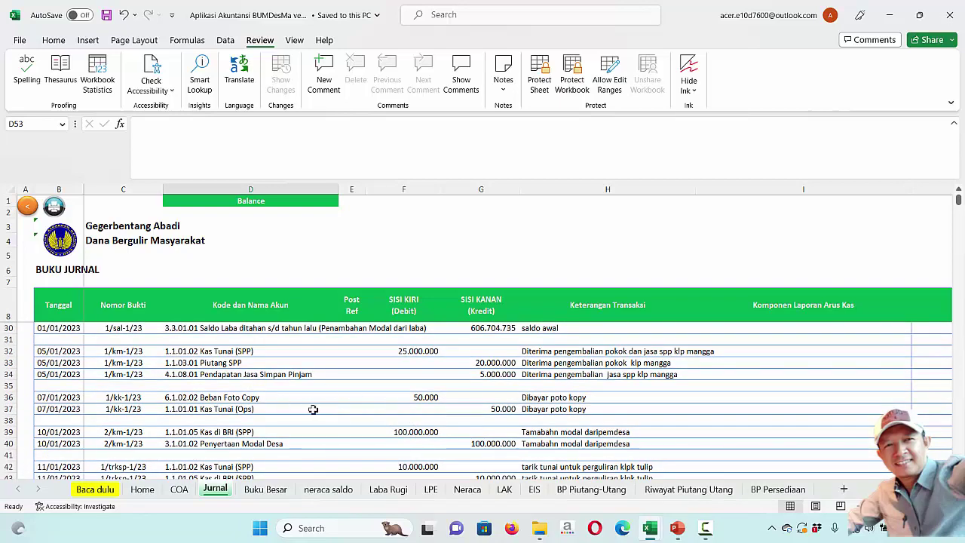
{"action": "scroll", "coordinate": [82, 393], "scroll_direction": "down", "scroll_amount": 2}
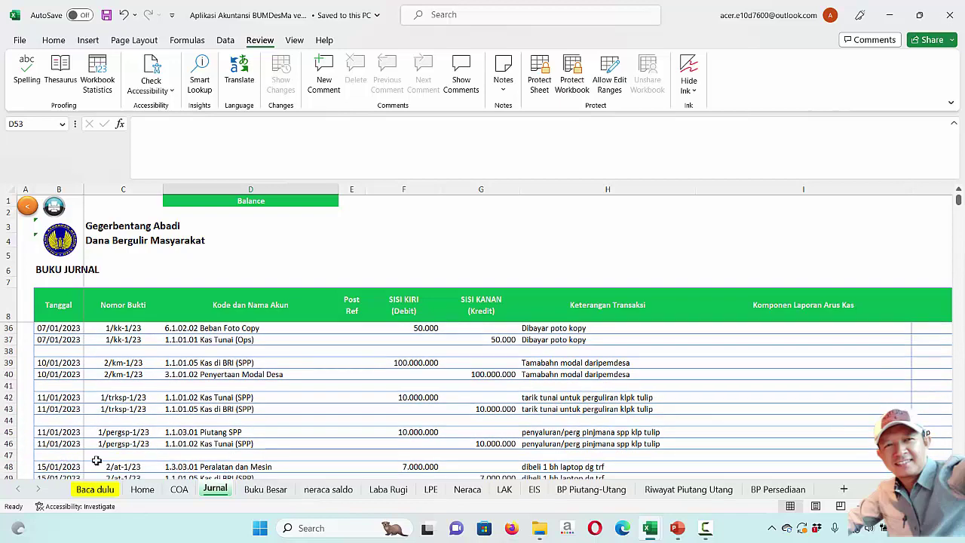
{"action": "scroll", "coordinate": [96, 453], "scroll_direction": "down", "scroll_amount": 2}
{"action": "scroll", "coordinate": [289, 426], "scroll_direction": "up", "scroll_amount": 3}
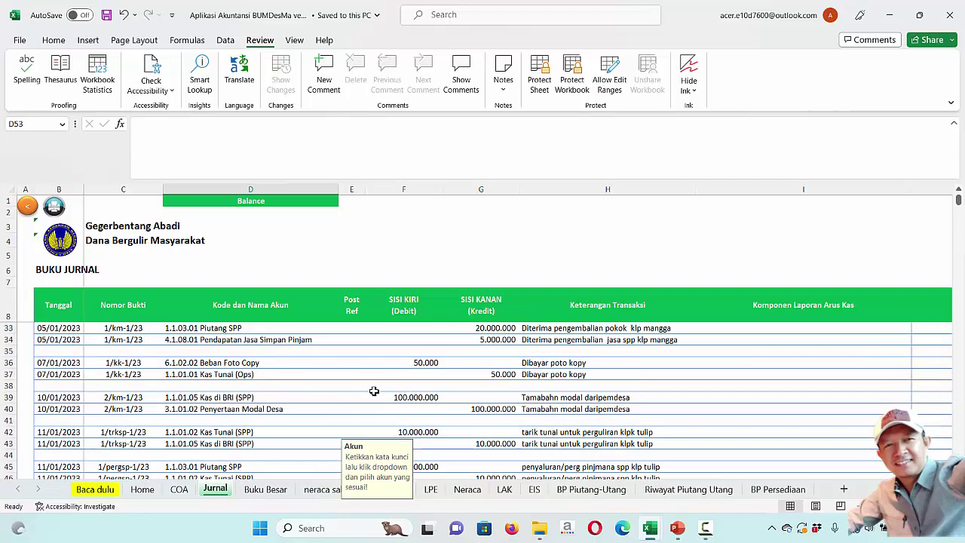
{"action": "scroll", "coordinate": [354, 381], "scroll_direction": "up", "scroll_amount": 1}
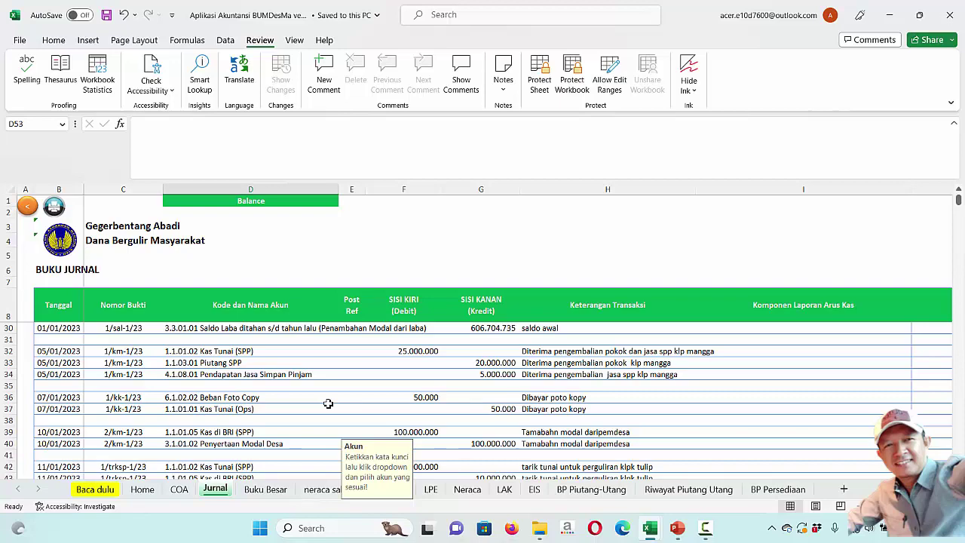
{"action": "scroll", "coordinate": [327, 404], "scroll_direction": "up", "scroll_amount": 2}
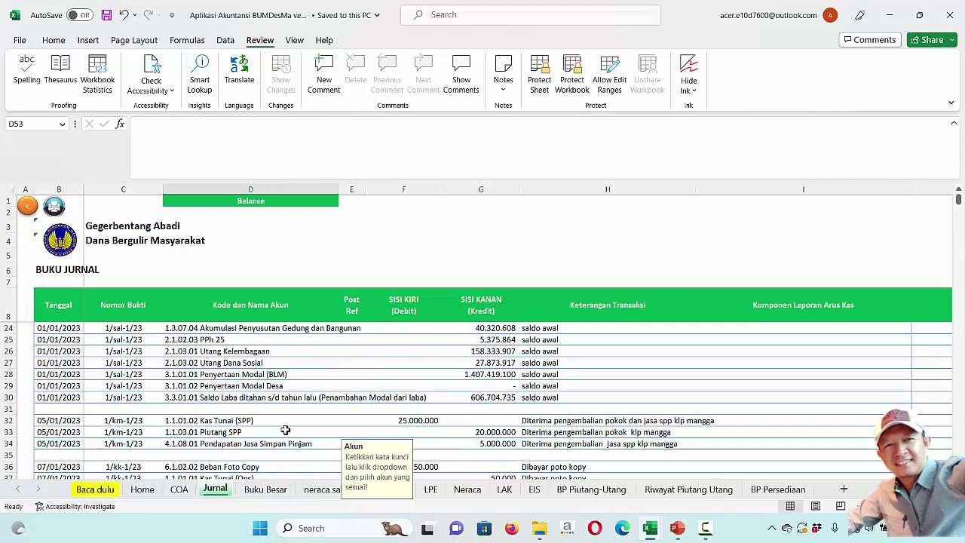
{"action": "scroll", "coordinate": [302, 426], "scroll_direction": "down", "scroll_amount": 6}
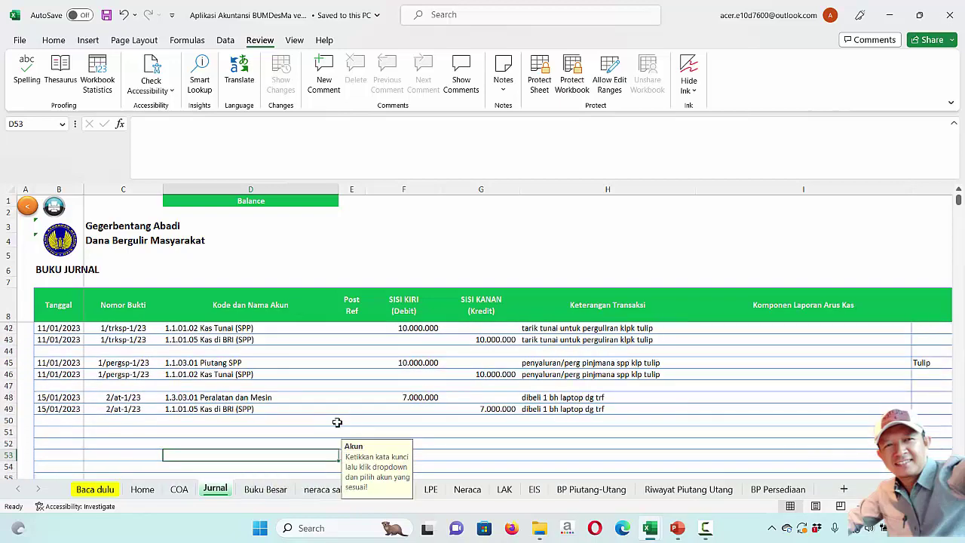
{"action": "scroll", "coordinate": [317, 400], "scroll_direction": "up", "scroll_amount": 2}
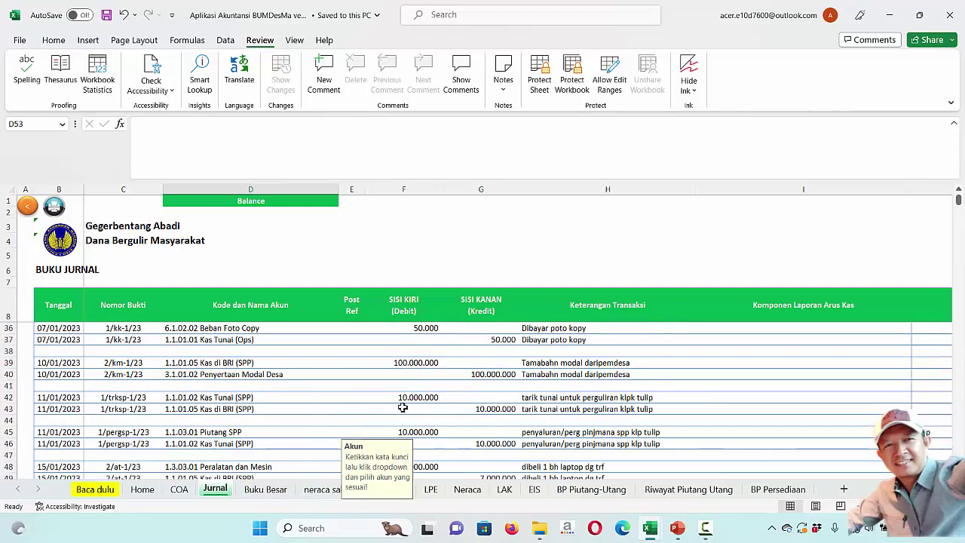
Review the LAK cash-flow report to 31 Januari 2023, with opening cash 60.057.869
{"action": "left_click", "coordinate": [505, 491]}
{"action": "scroll", "coordinate": [265, 349], "scroll_direction": "down", "scroll_amount": 1}
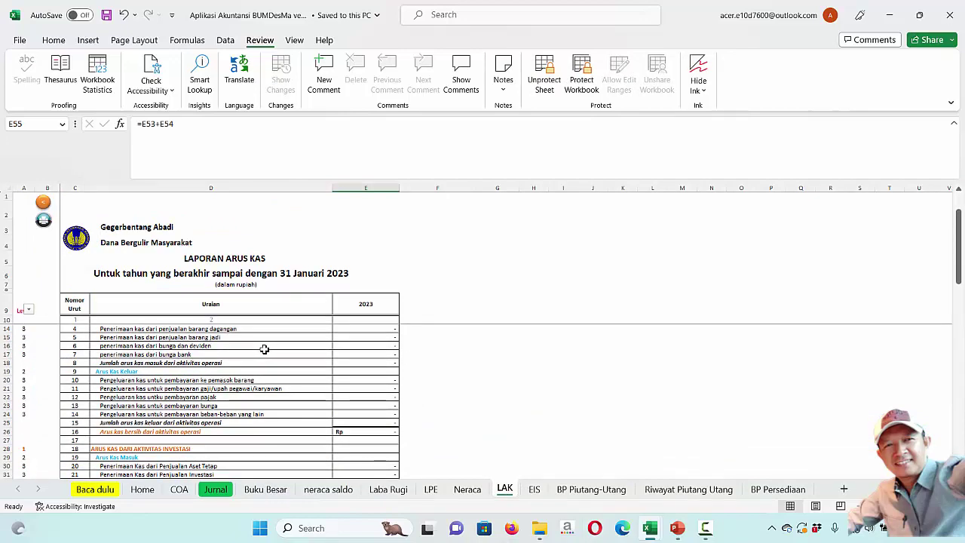
{"action": "scroll", "coordinate": [265, 349], "scroll_direction": "up", "scroll_amount": 1}
{"action": "scroll", "coordinate": [337, 355], "scroll_direction": "down", "scroll_amount": 4}
{"action": "scroll", "coordinate": [336, 357], "scroll_direction": "up", "scroll_amount": 4}
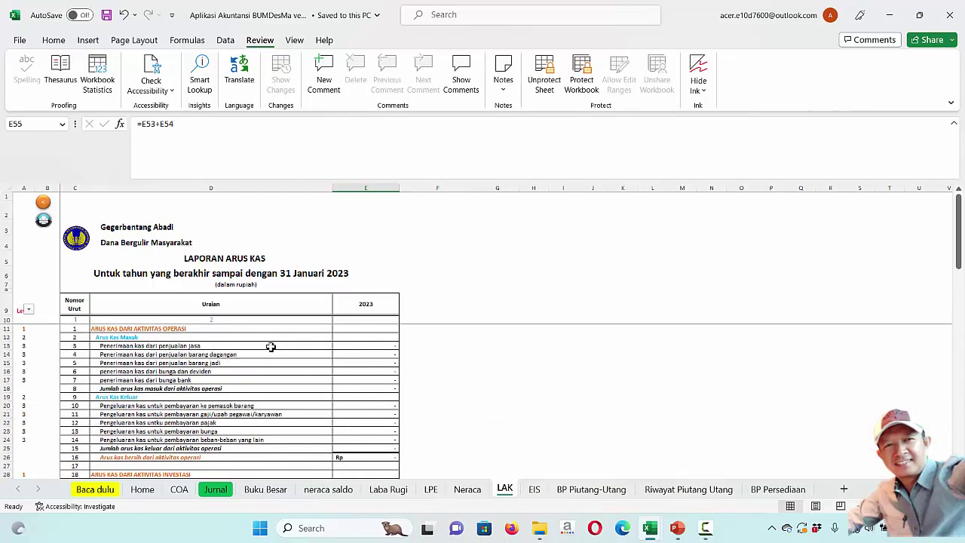
{"action": "scroll", "coordinate": [271, 347], "scroll_direction": "down", "scroll_amount": 3}
{"action": "scroll", "coordinate": [265, 348], "scroll_direction": "up", "scroll_amount": 3}
{"action": "scroll", "coordinate": [223, 355], "scroll_direction": "down", "scroll_amount": 1}
{"action": "scroll", "coordinate": [249, 373], "scroll_direction": "down", "scroll_amount": 2}
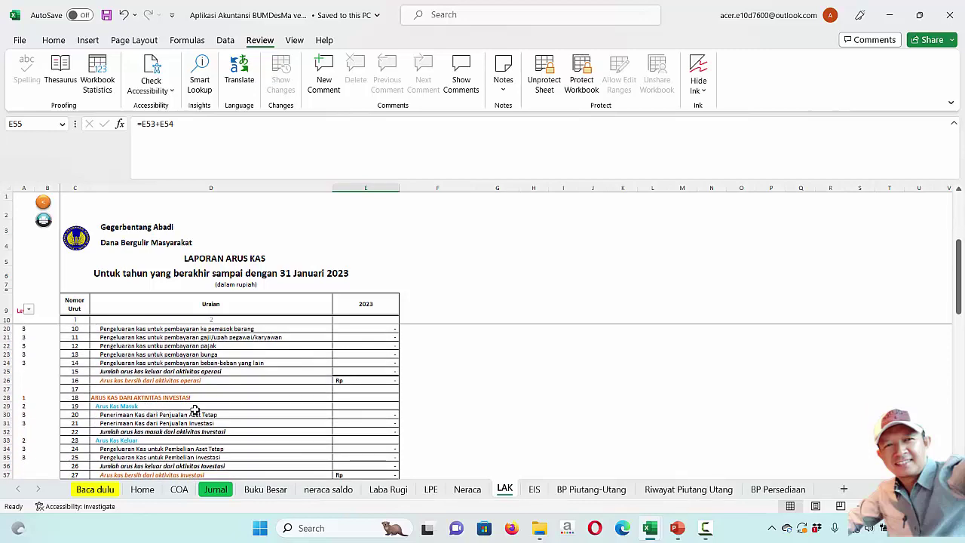
{"action": "scroll", "coordinate": [215, 421], "scroll_direction": "down", "scroll_amount": 1}
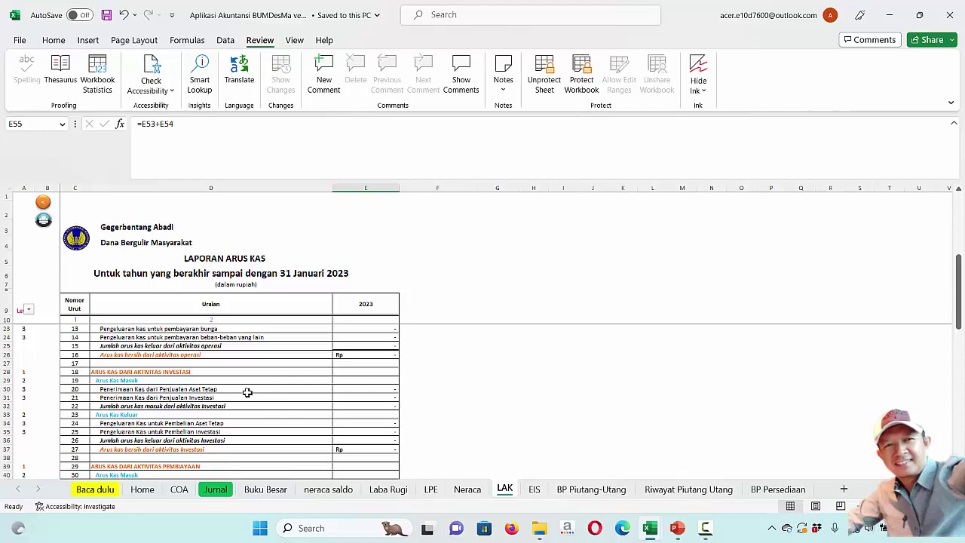
{"action": "scroll", "coordinate": [240, 389], "scroll_direction": "down", "scroll_amount": 1}
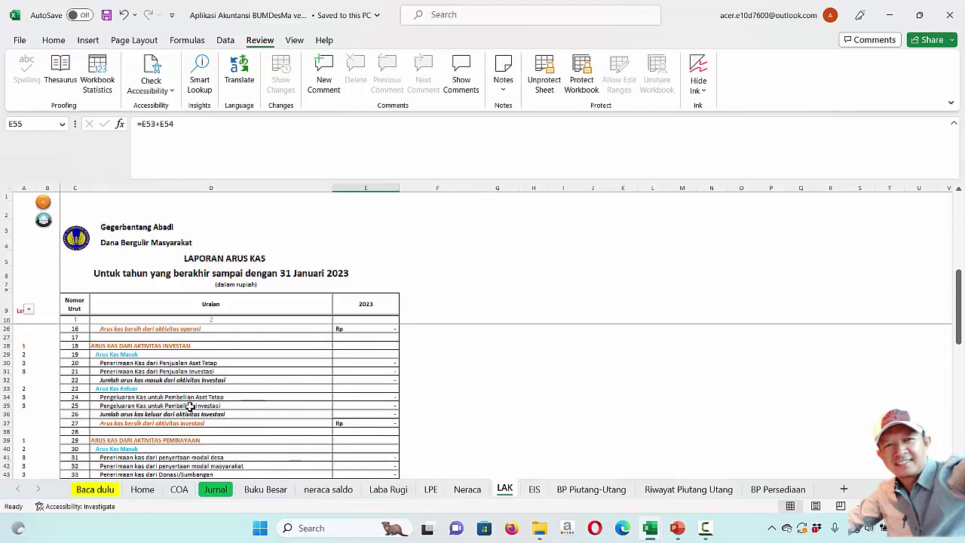
{"action": "scroll", "coordinate": [300, 393], "scroll_direction": "down", "scroll_amount": 1}
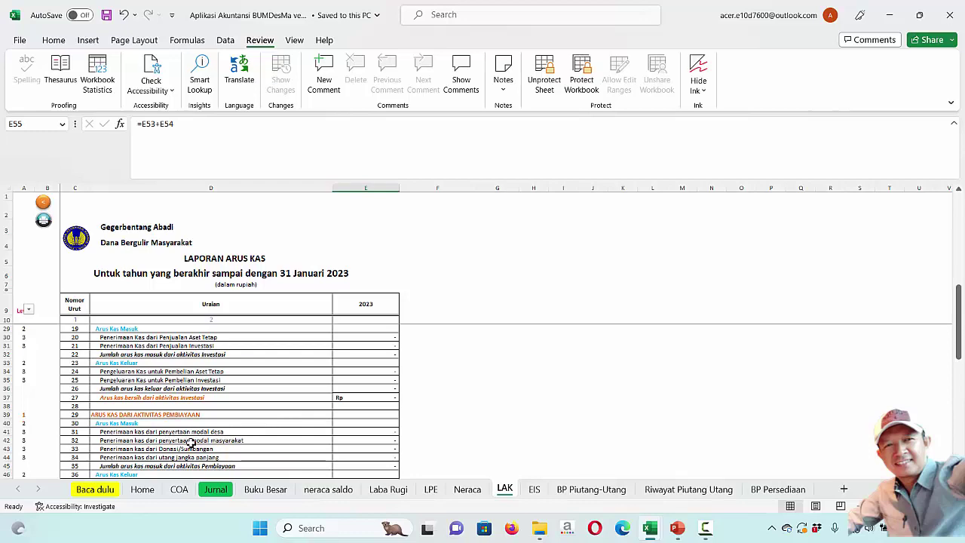
{"action": "scroll", "coordinate": [253, 429], "scroll_direction": "down", "scroll_amount": 1}
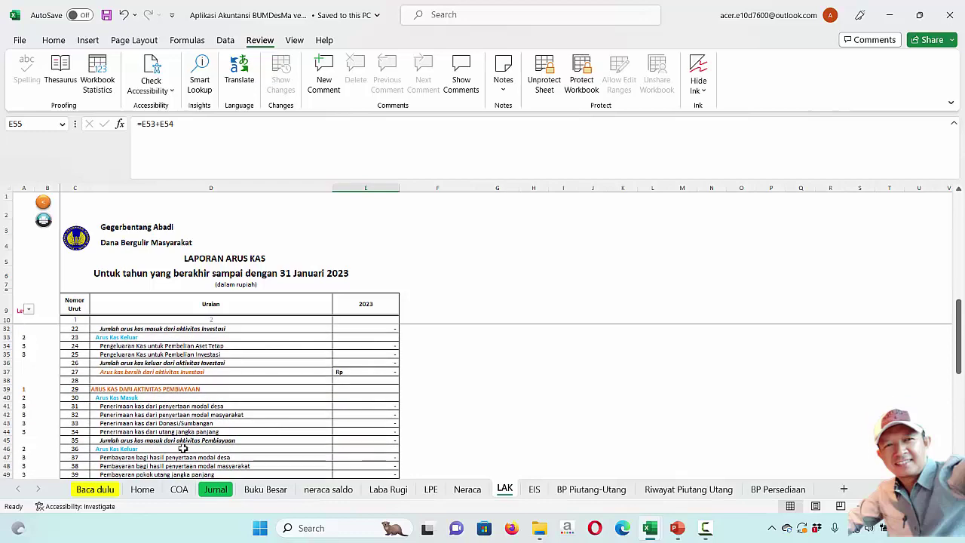
{"action": "scroll", "coordinate": [166, 454], "scroll_direction": "down", "scroll_amount": 1}
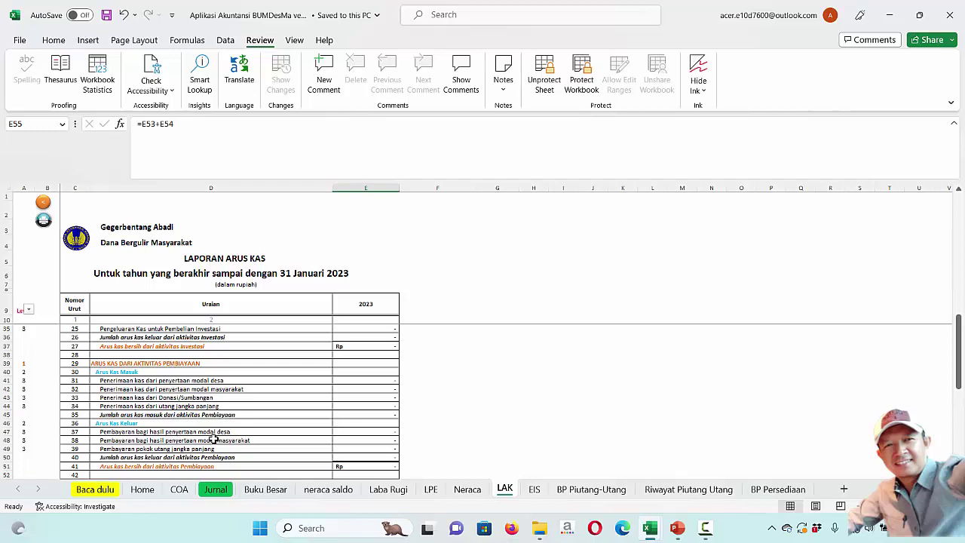
{"action": "scroll", "coordinate": [214, 434], "scroll_direction": "down", "scroll_amount": 1}
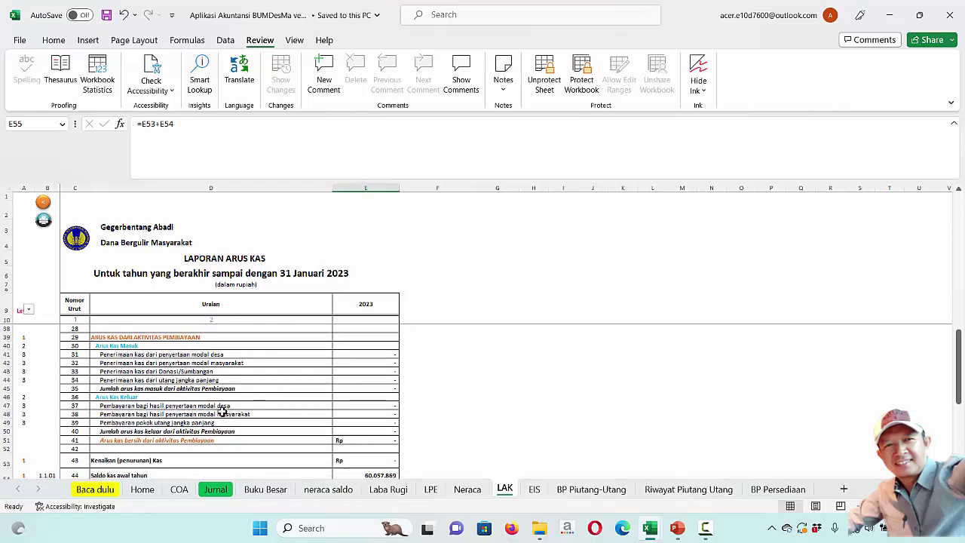
{"action": "scroll", "coordinate": [224, 411], "scroll_direction": "up", "scroll_amount": 8}
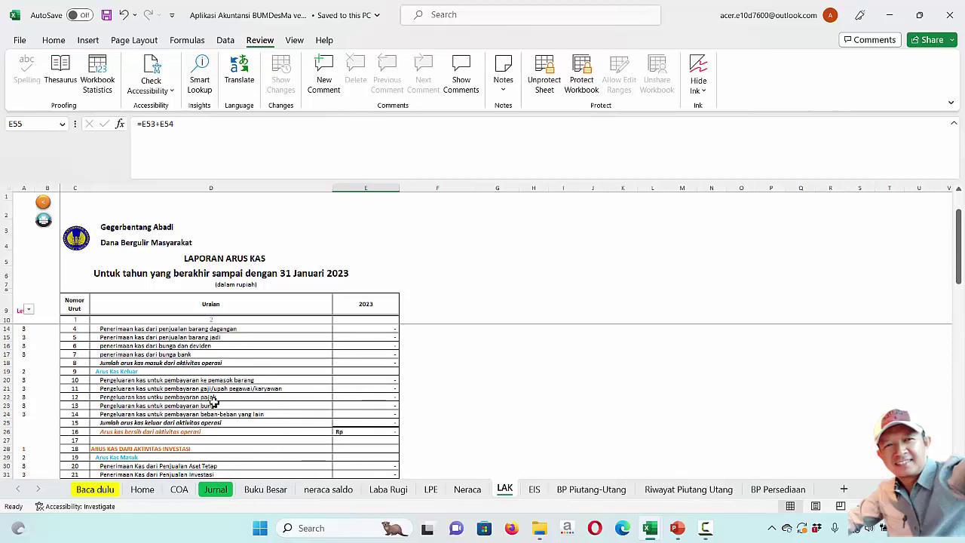
Return to the Jurnal sheet and scroll to the 15/01/2023 laptop purchase entries
{"action": "left_click", "coordinate": [215, 489]}
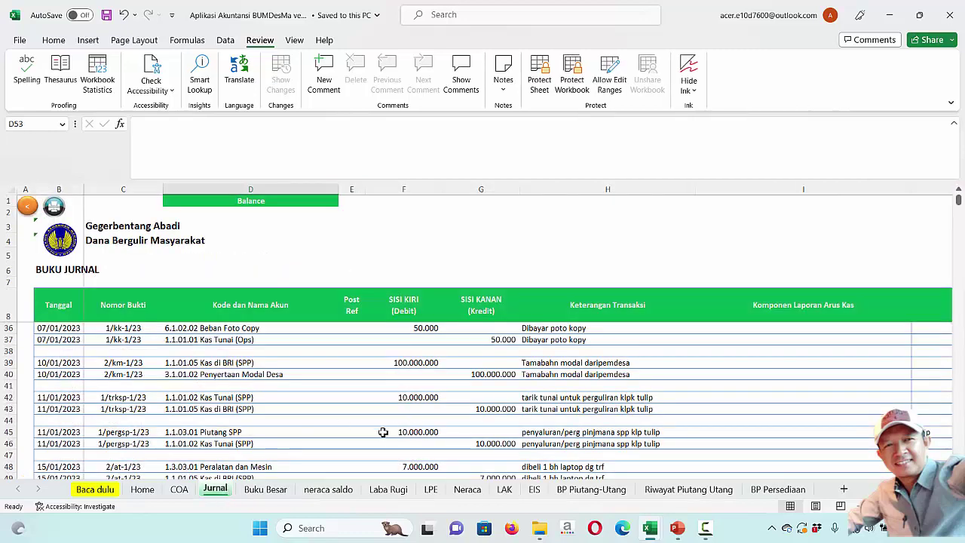
{"action": "scroll", "coordinate": [320, 421], "scroll_direction": "up", "scroll_amount": 3}
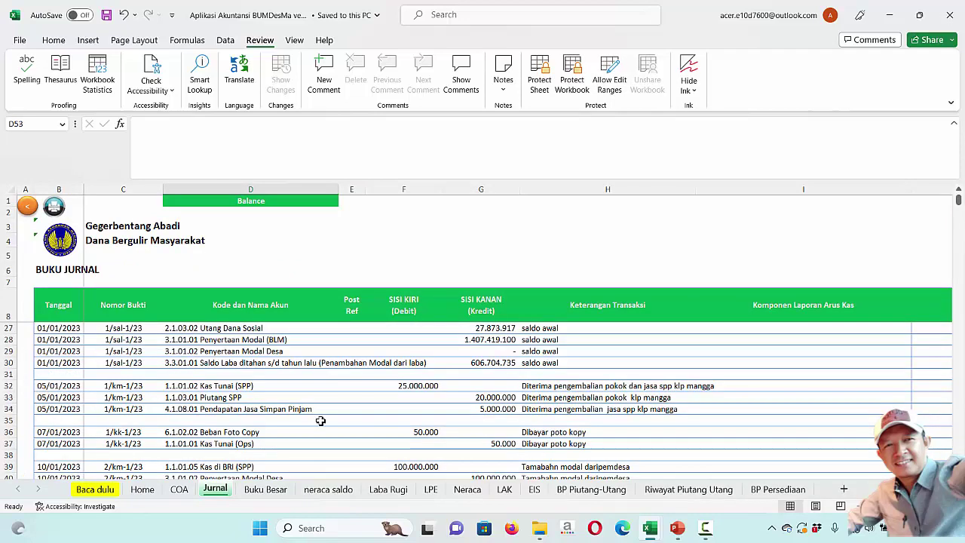
{"action": "scroll", "coordinate": [320, 420], "scroll_direction": "down", "scroll_amount": 6}
{"action": "scroll", "coordinate": [321, 421], "scroll_direction": "up", "scroll_amount": 2}
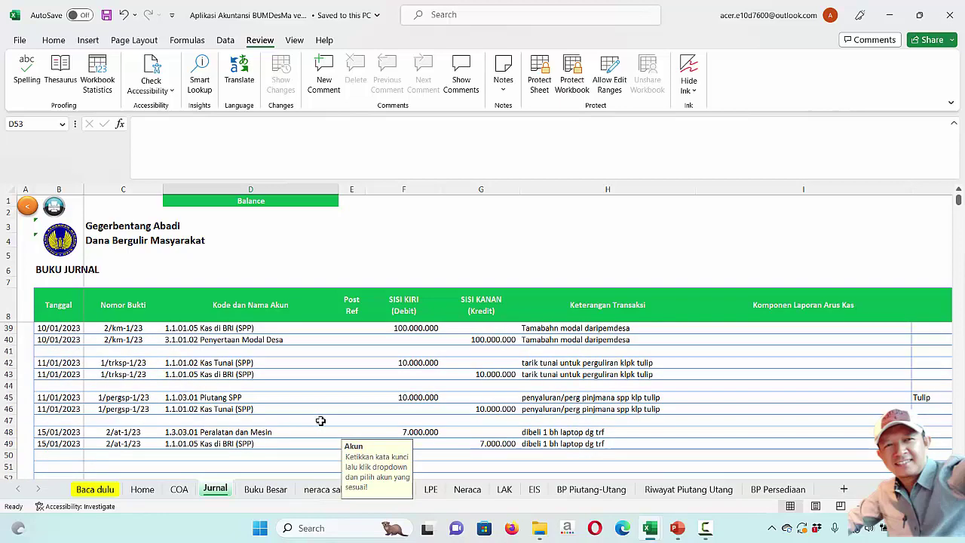
{"action": "scroll", "coordinate": [320, 421], "scroll_direction": "up", "scroll_amount": 4}
{"action": "scroll", "coordinate": [320, 421], "scroll_direction": "up", "scroll_amount": 6}
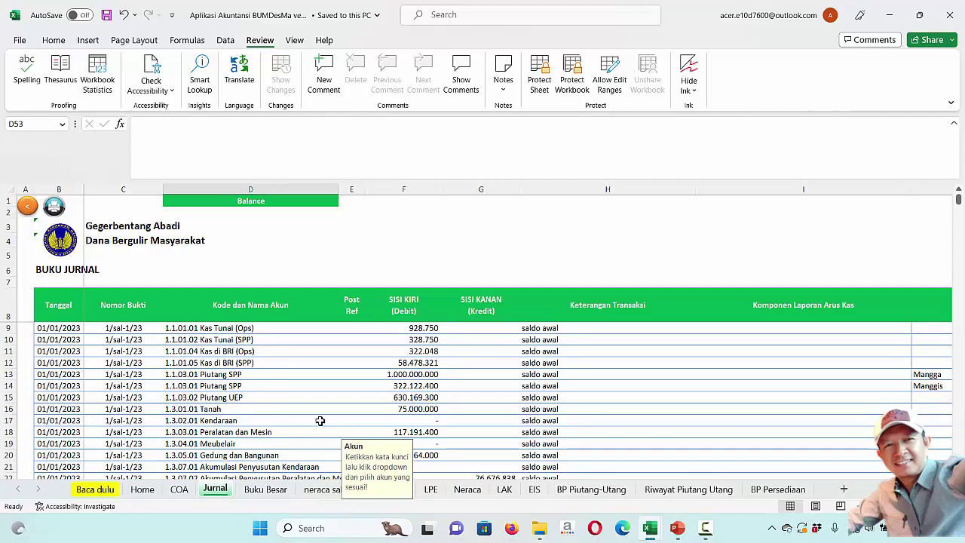
{"action": "scroll", "coordinate": [321, 420], "scroll_direction": "down", "scroll_amount": 2}
{"action": "scroll", "coordinate": [321, 421], "scroll_direction": "down", "scroll_amount": 1}
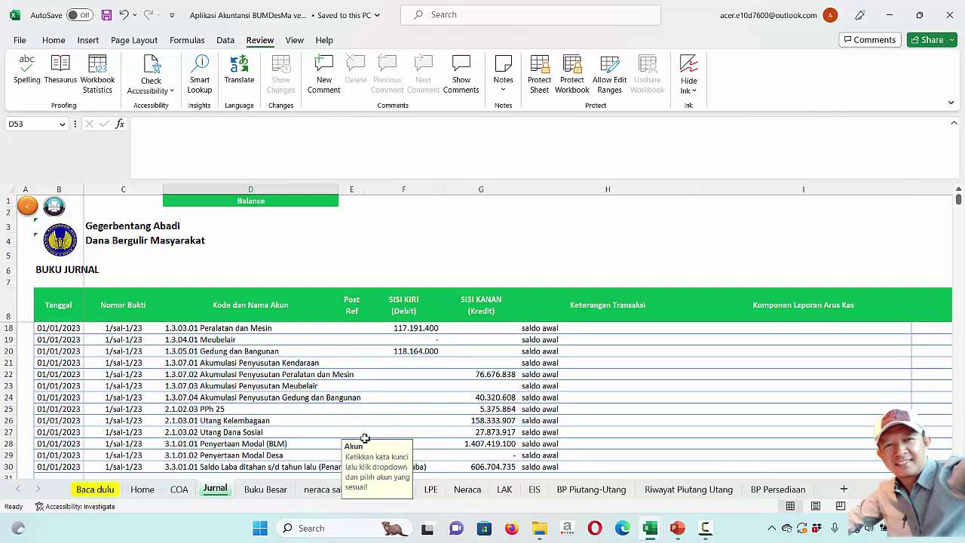
Inspect the Utang Dana Sosial and Utang Kelembagaan credit formulas, e.g. =17000000+10873917
{"action": "left_click", "coordinate": [509, 433]}
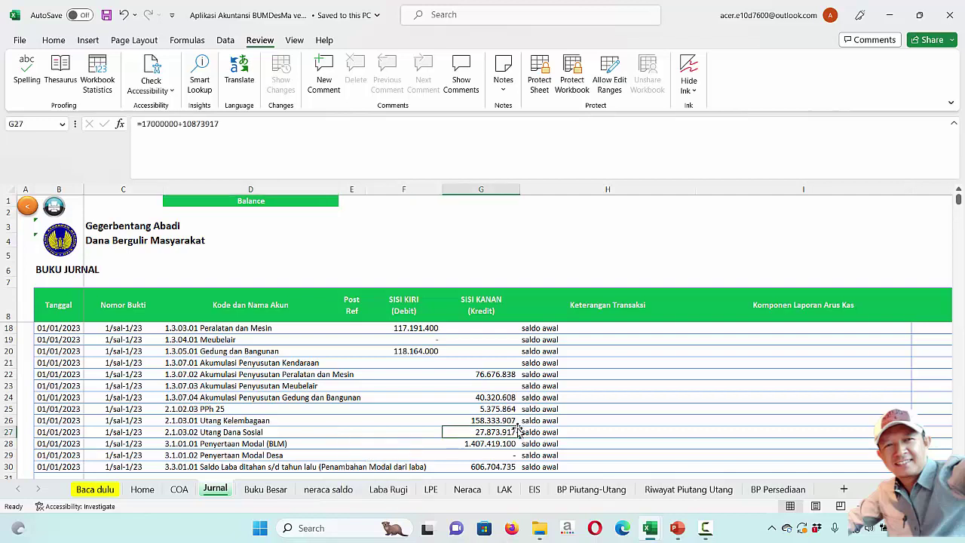
{"action": "left_click", "coordinate": [476, 421]}
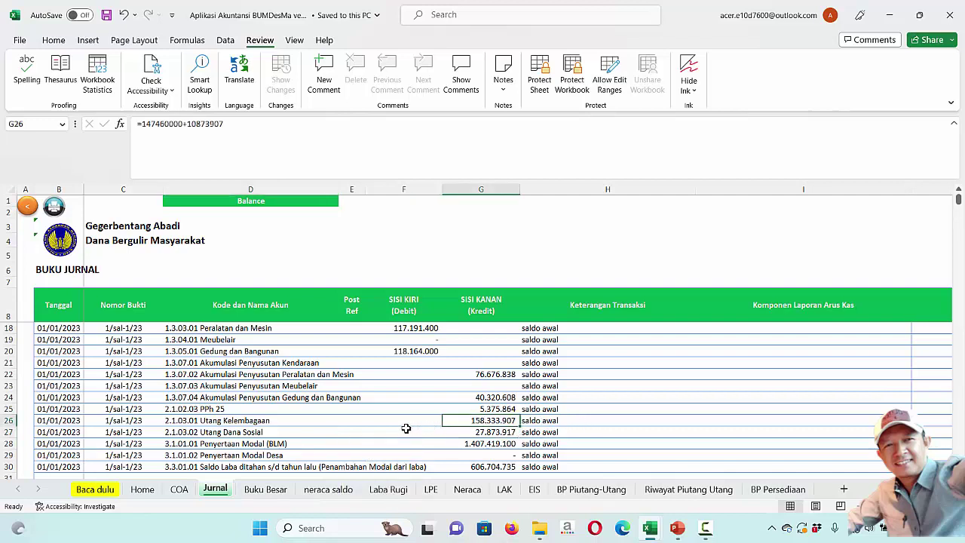
{"action": "left_click", "coordinate": [232, 432]}
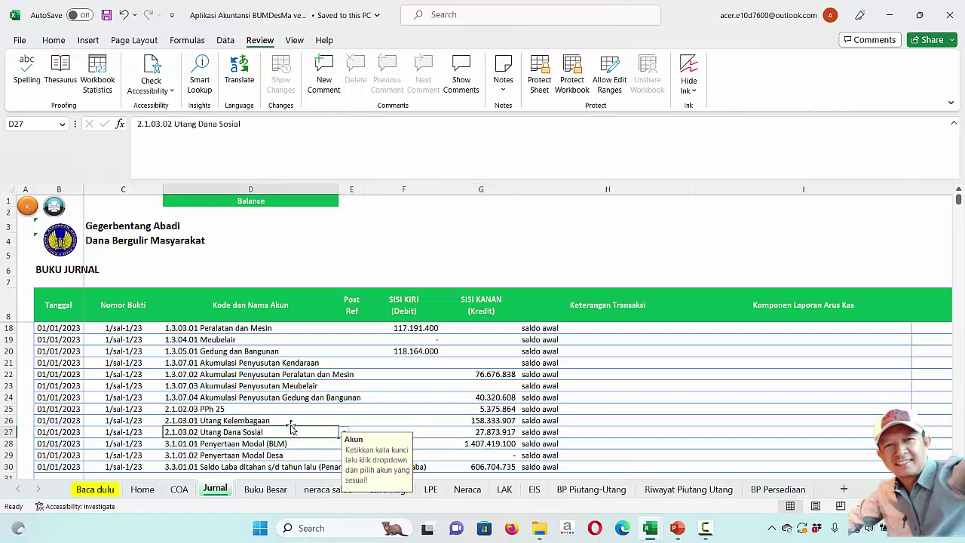
{"action": "left_click", "coordinate": [493, 434]}
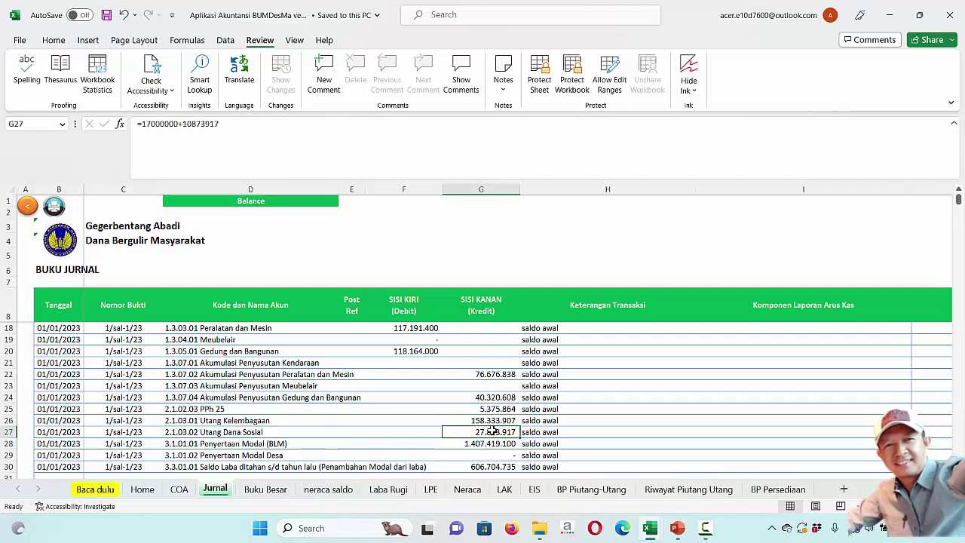
{"action": "scroll", "coordinate": [491, 431], "scroll_direction": "down", "scroll_amount": 4}
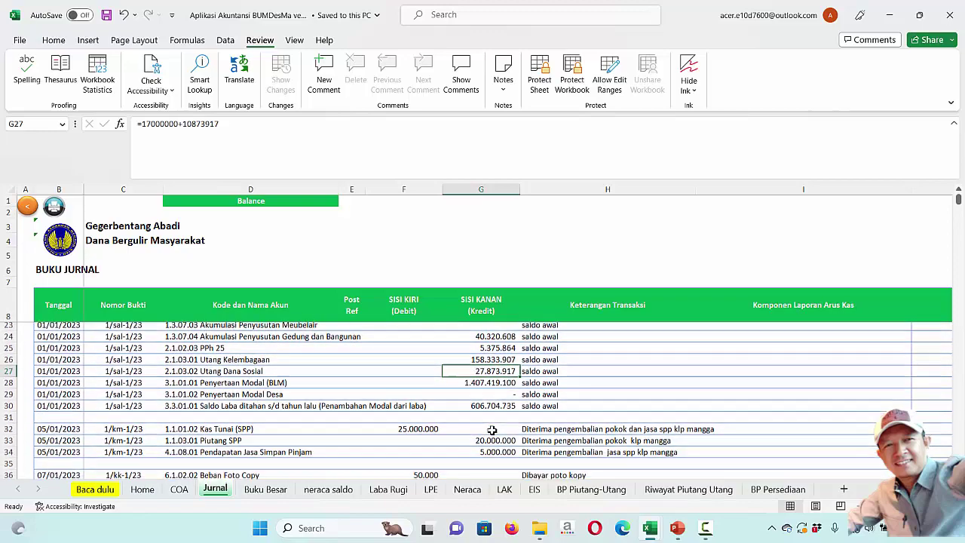
{"action": "scroll", "coordinate": [491, 430], "scroll_direction": "up", "scroll_amount": 4}
{"action": "scroll", "coordinate": [492, 430], "scroll_direction": "down", "scroll_amount": 4}
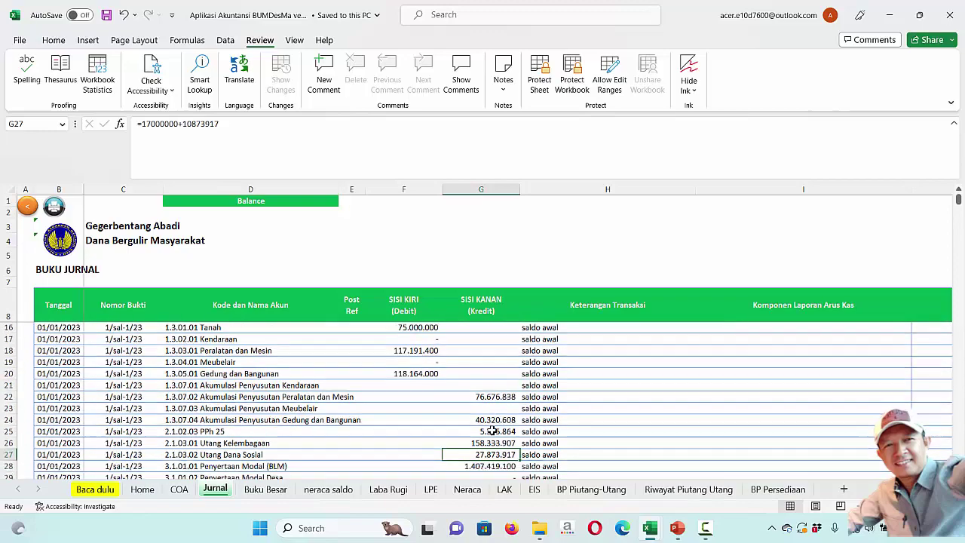
{"action": "scroll", "coordinate": [492, 431], "scroll_direction": "down", "scroll_amount": 4}
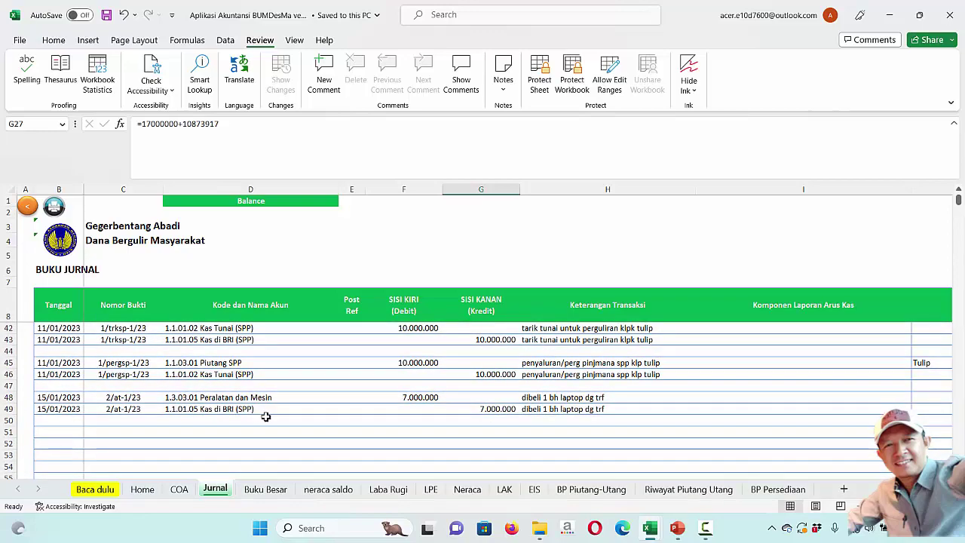
Enter the date 17/01/2023 in B51 for the new journal entry
{"action": "left_click", "coordinate": [58, 433]}
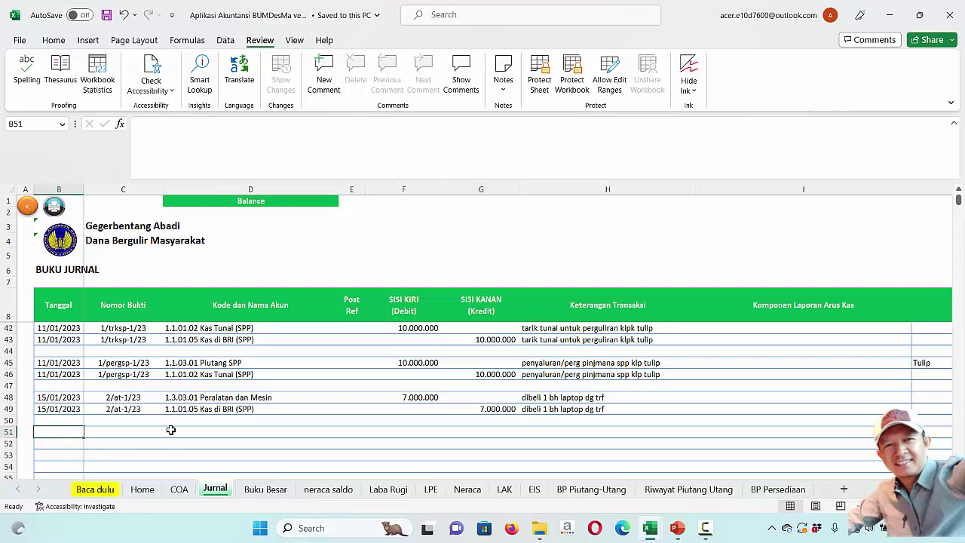
{"action": "type", "text": "17"}
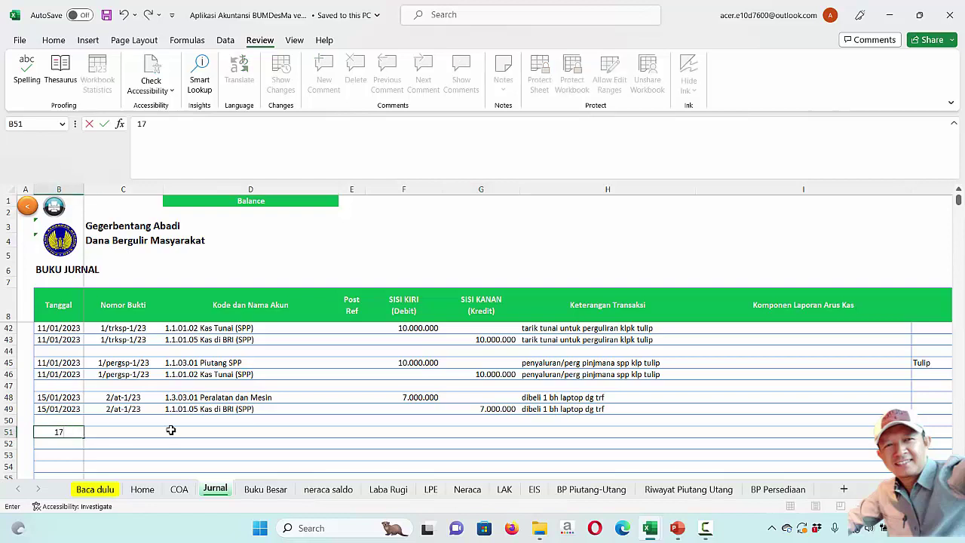
{"action": "type", "text": "/01/2023"}
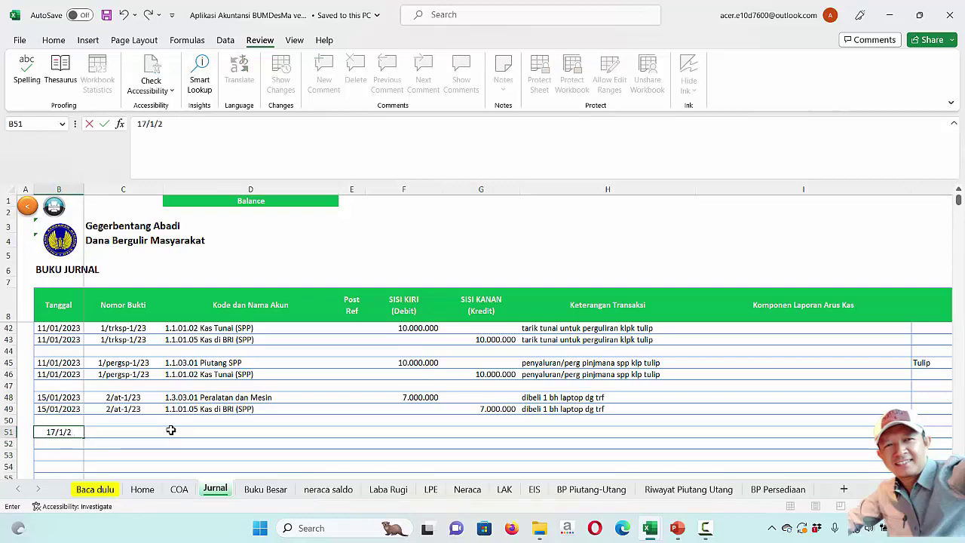
{"action": "key", "text": "Return"}
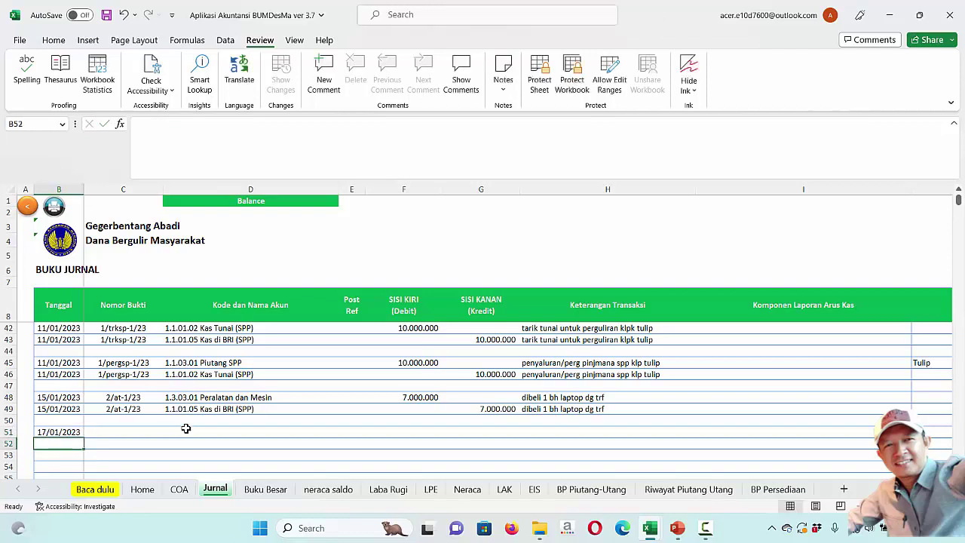
{"action": "left_click", "coordinate": [144, 436]}
{"action": "left_click", "coordinate": [200, 434]}
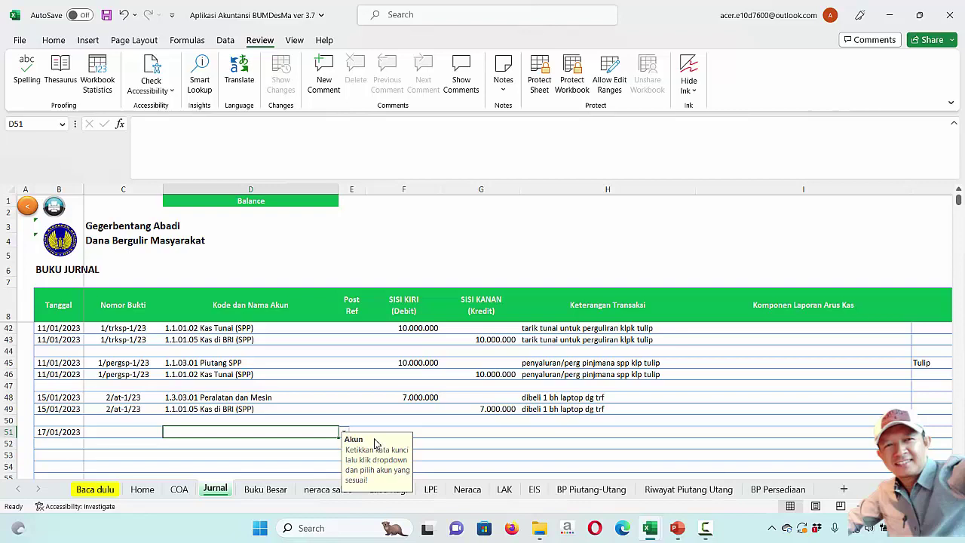
{"action": "scroll", "coordinate": [557, 443], "scroll_direction": "up", "scroll_amount": 7}
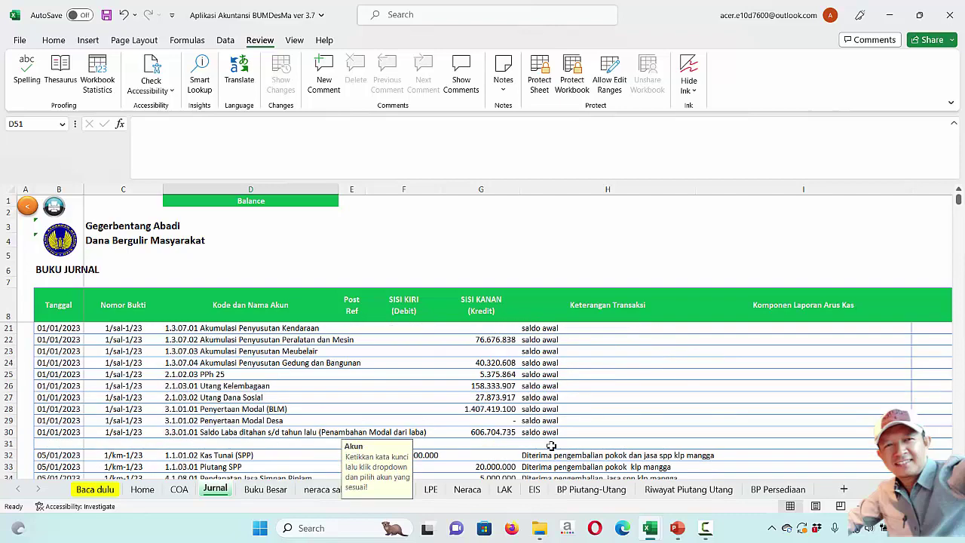
{"action": "scroll", "coordinate": [551, 446], "scroll_direction": "up", "scroll_amount": 3}
{"action": "scroll", "coordinate": [551, 445], "scroll_direction": "up", "scroll_amount": 1}
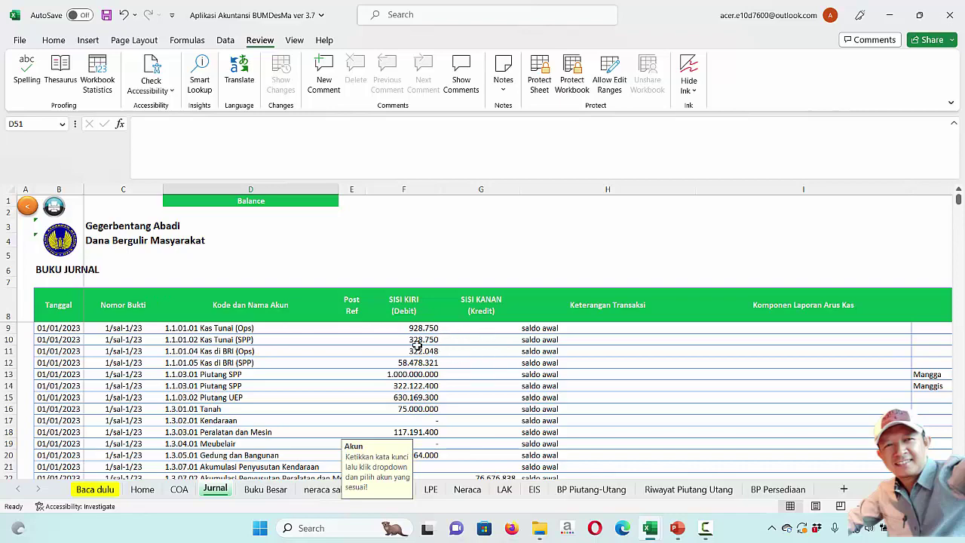
{"action": "scroll", "coordinate": [445, 387], "scroll_direction": "down", "scroll_amount": 4}
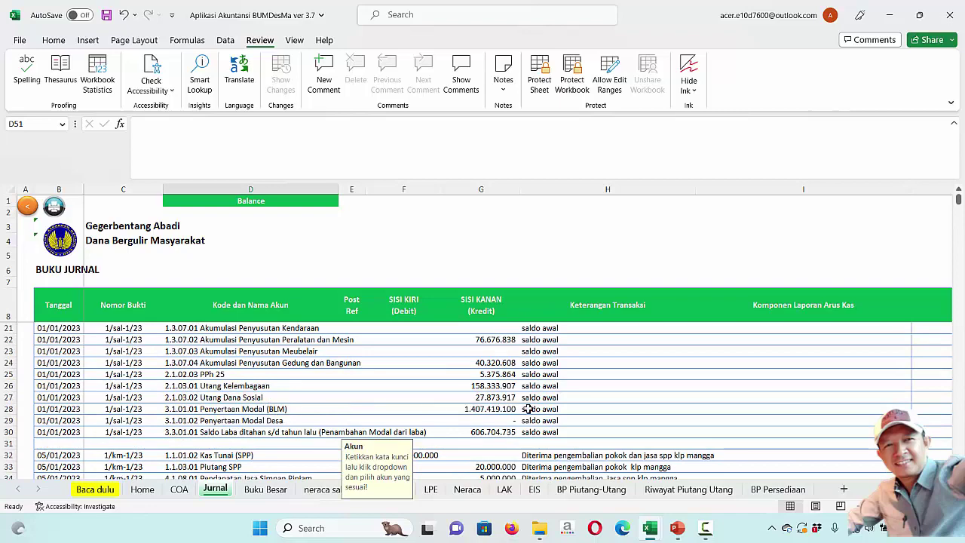
{"action": "left_click", "coordinate": [490, 399]}
{"action": "scroll", "coordinate": [489, 422], "scroll_direction": "down", "scroll_amount": 9}
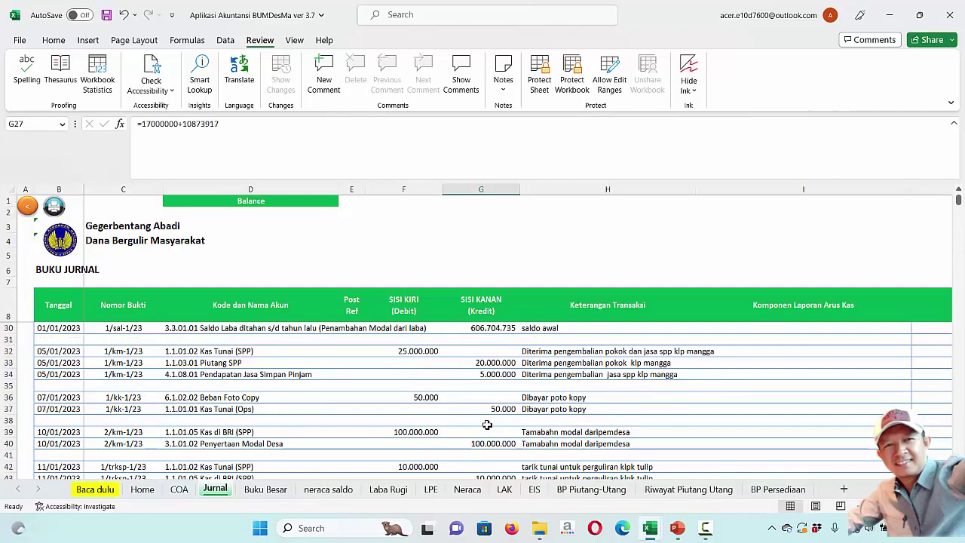
Set the debit account in D51 to 2.1.03.02 Utang Dana Sosial
{"action": "left_click", "coordinate": [187, 364]}
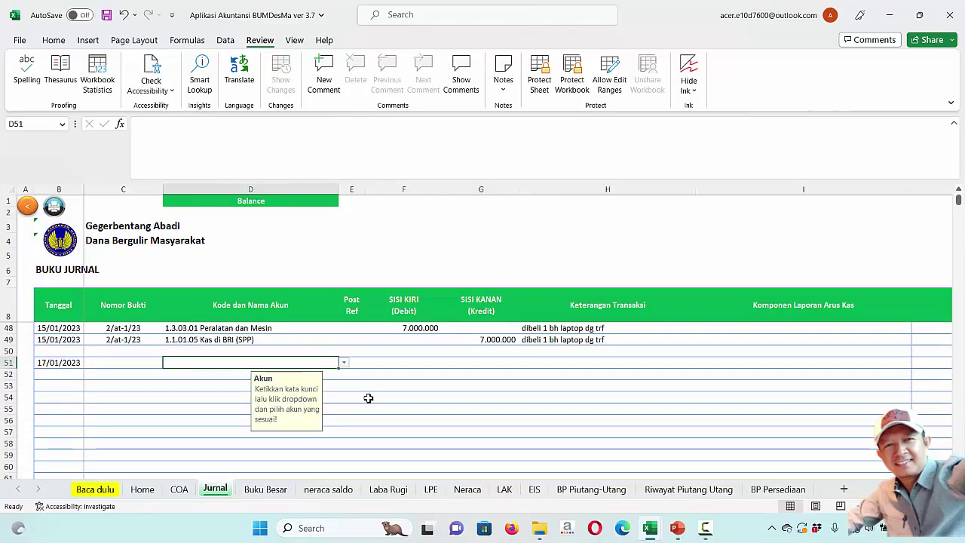
{"action": "type", "text": "U"}
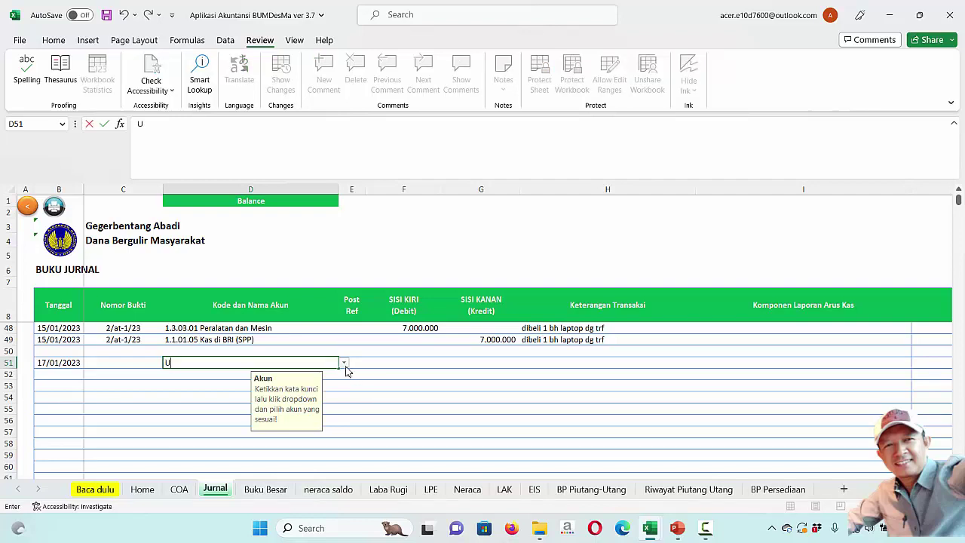
{"action": "left_click", "coordinate": [343, 363]}
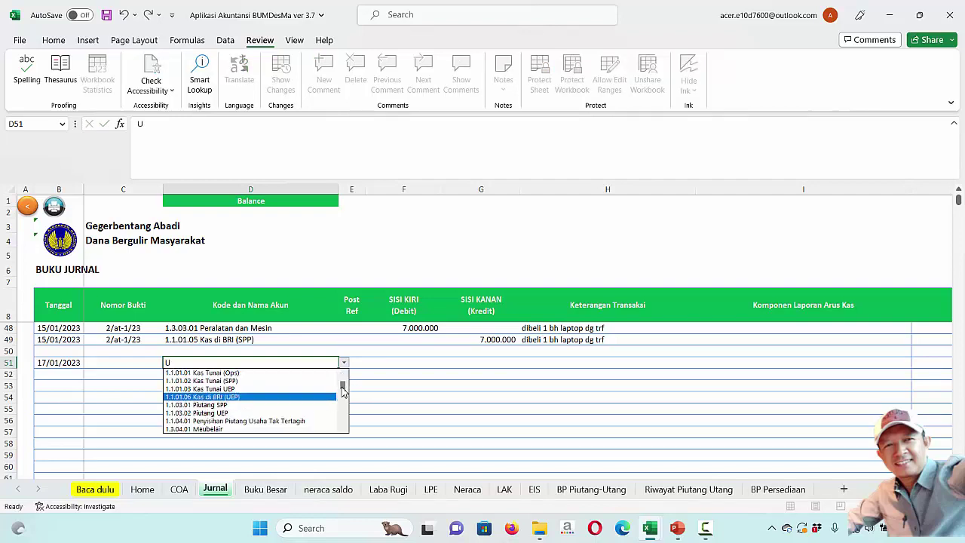
{"action": "left_click_drag", "start_coordinate": [344, 390], "coordinate": [345, 396]}
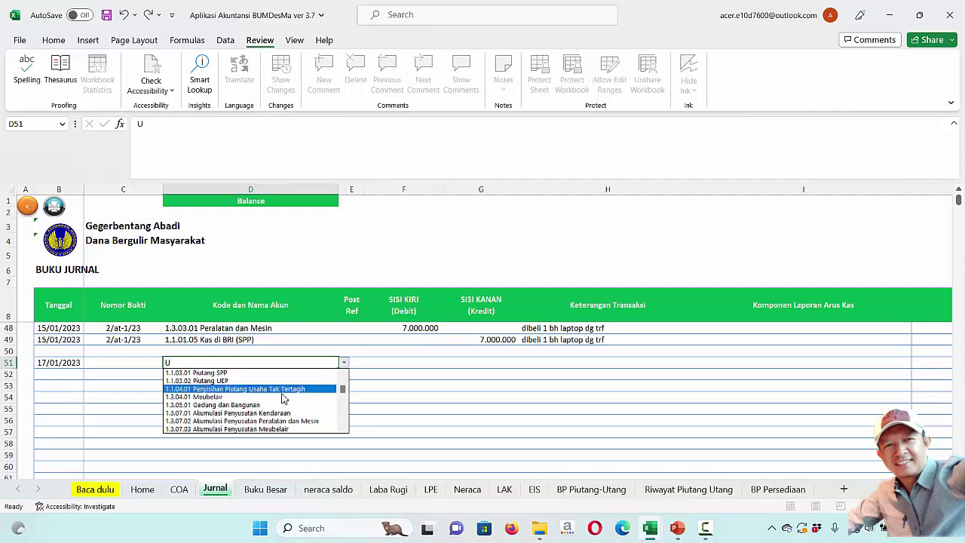
{"action": "left_click_drag", "start_coordinate": [345, 393], "coordinate": [344, 398]}
{"action": "left_click", "coordinate": [241, 389]}
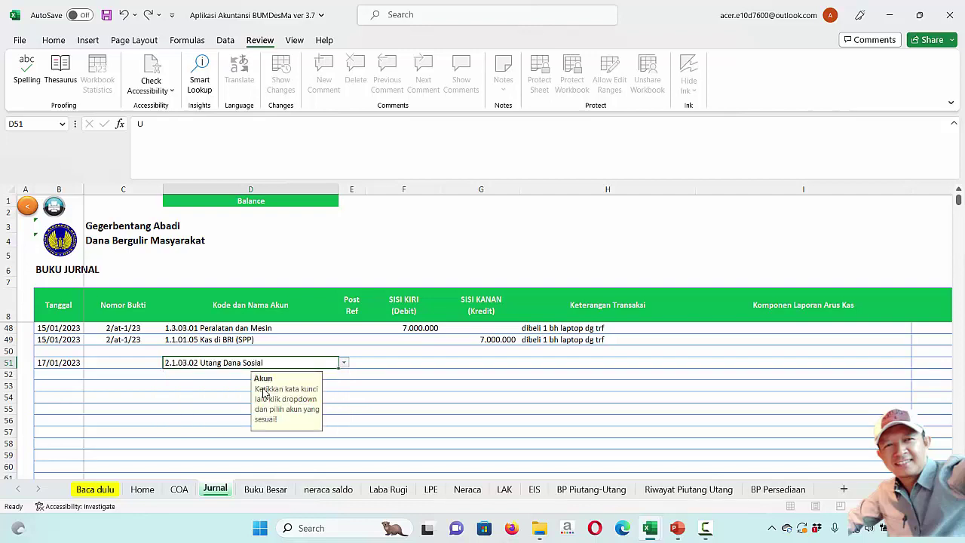
Set the credit account in D52 to 1.1.01.05 Kas di BRI (SPP)
{"action": "left_click", "coordinate": [214, 376]}
{"action": "type", "text": "BR"}
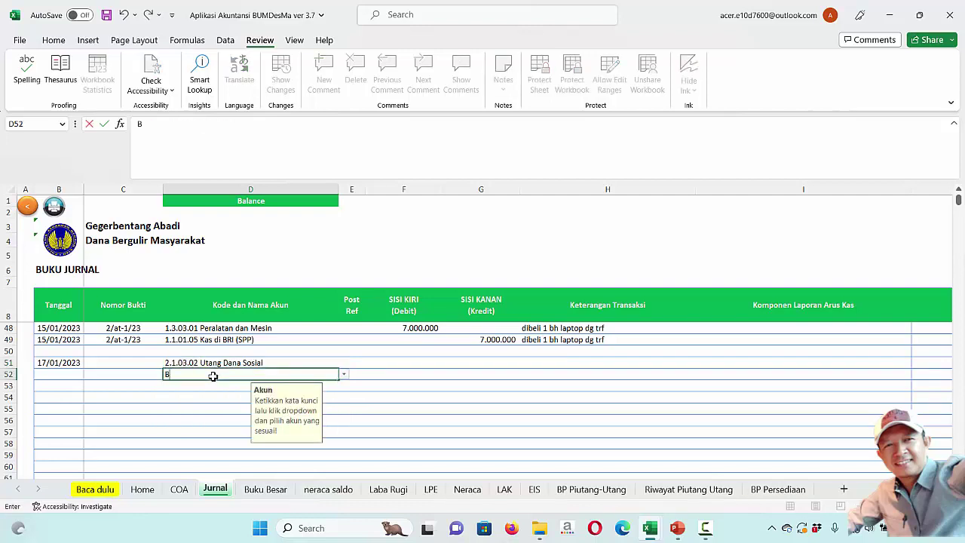
{"action": "left_click", "coordinate": [343, 376]}
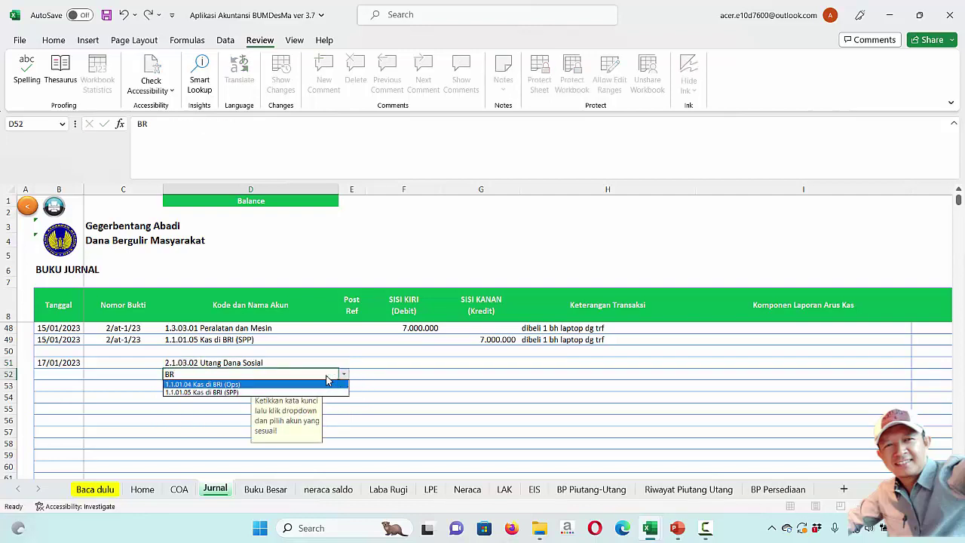
{"action": "left_click", "coordinate": [242, 392]}
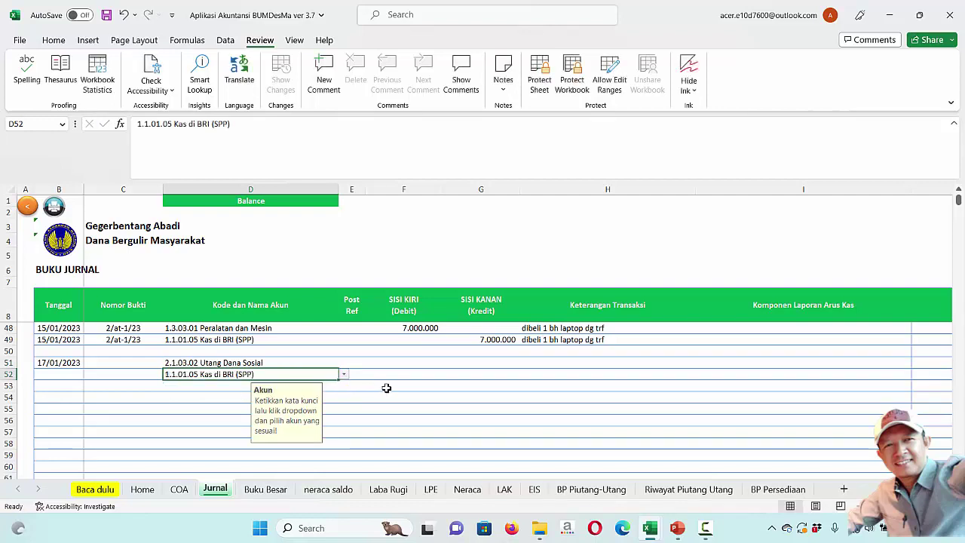
Enter 5.000.000 as the debit in F51 and the credit in G52
{"action": "left_click", "coordinate": [399, 363]}
{"action": "type", "text": "5"}
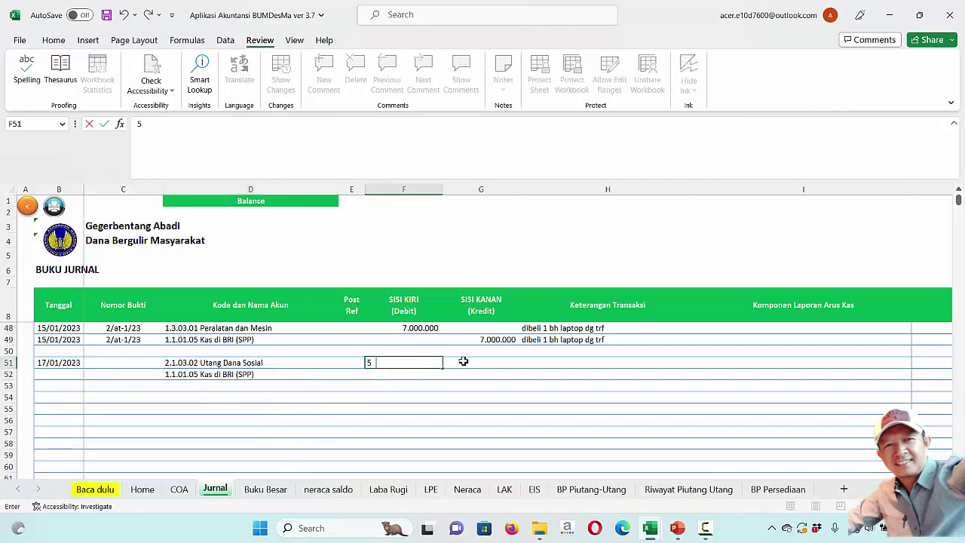
{"action": "type", "text": ".000.000"}
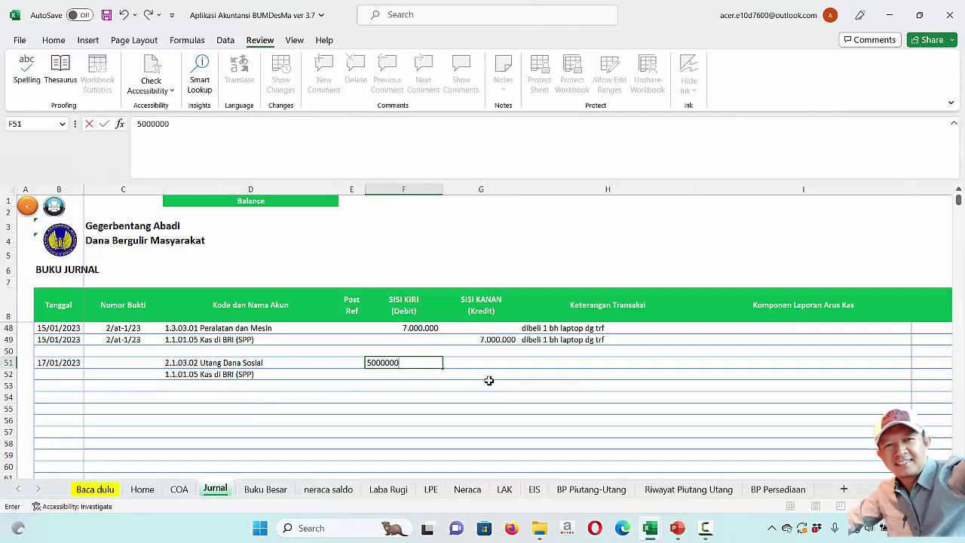
{"action": "left_click", "coordinate": [494, 379]}
{"action": "type", "text": "5.00"}
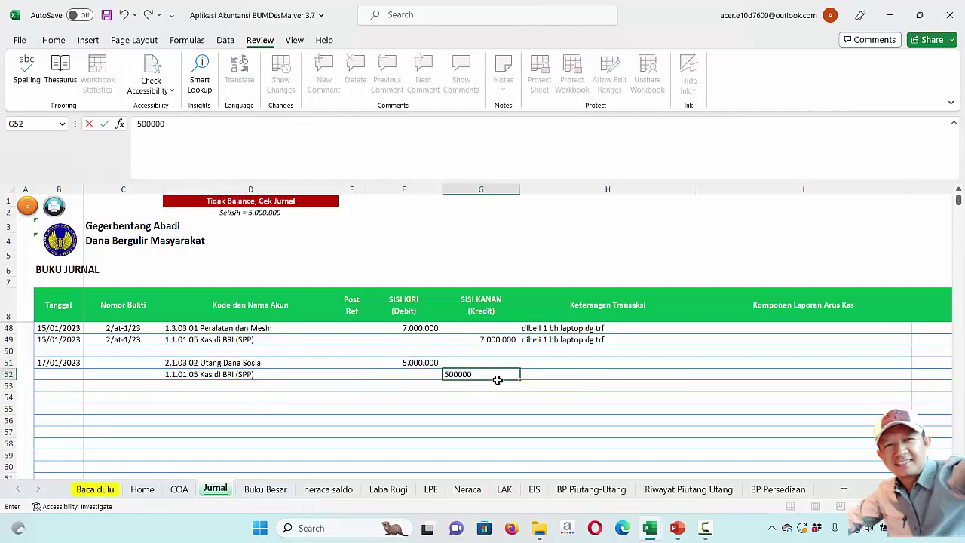
{"action": "type", "text": "0.000"}
{"action": "left_click", "coordinate": [389, 429]}
{"action": "left_click", "coordinate": [129, 365]}
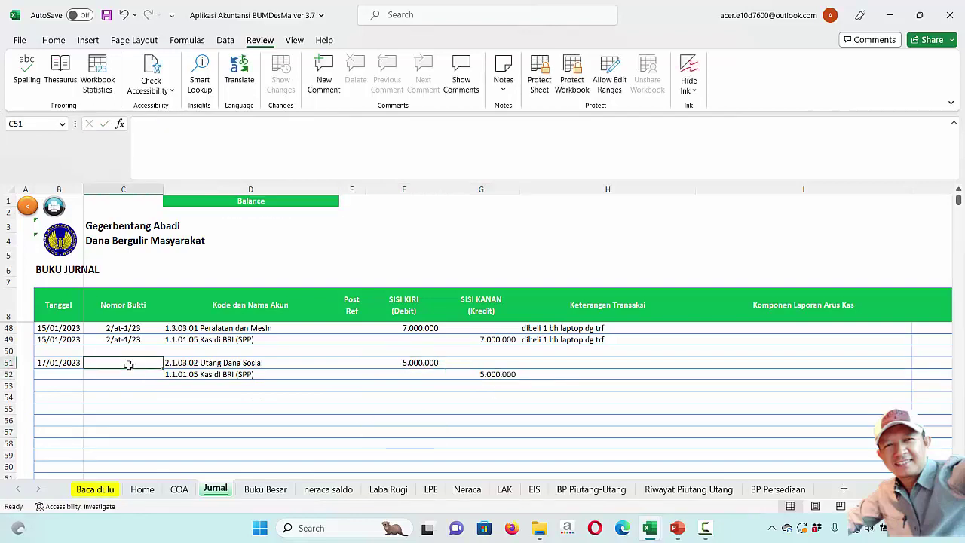
Enter voucher number 3/DS/23 in C51
{"action": "type", "text": "3/DS/2"}
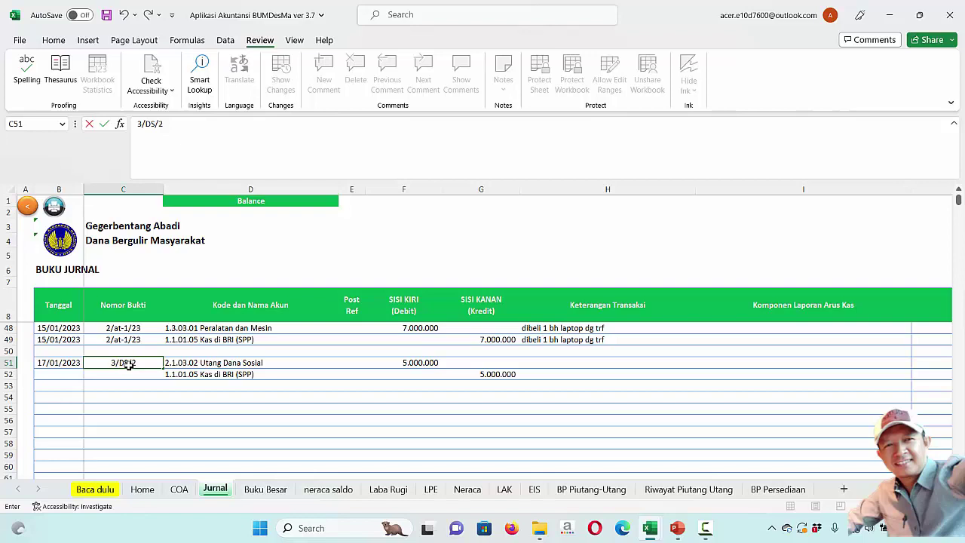
{"action": "type", "text": "3"}
{"action": "key", "text": "Return"}
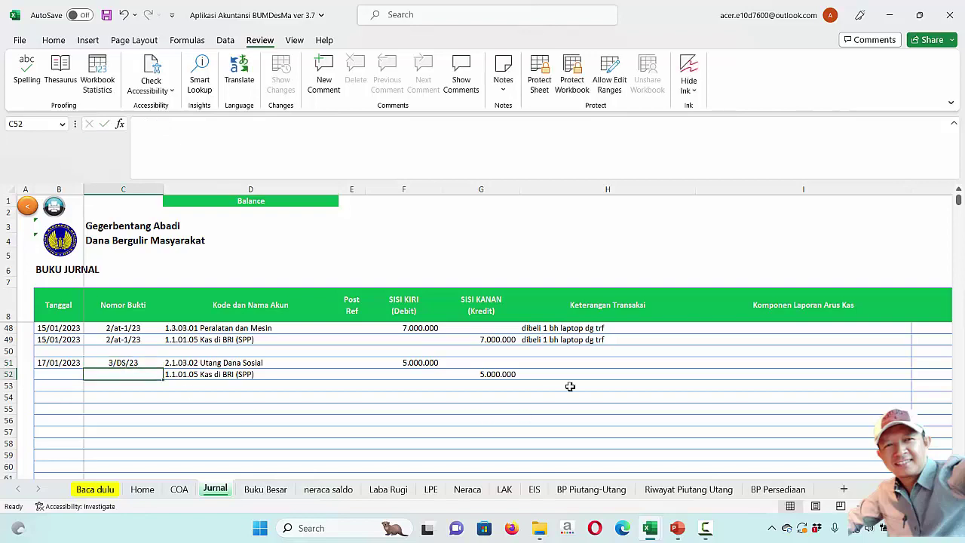
Enter the description 'DANA SOSIAL KEG.......' in H51 and copy it to H52
{"action": "left_click", "coordinate": [566, 362]}
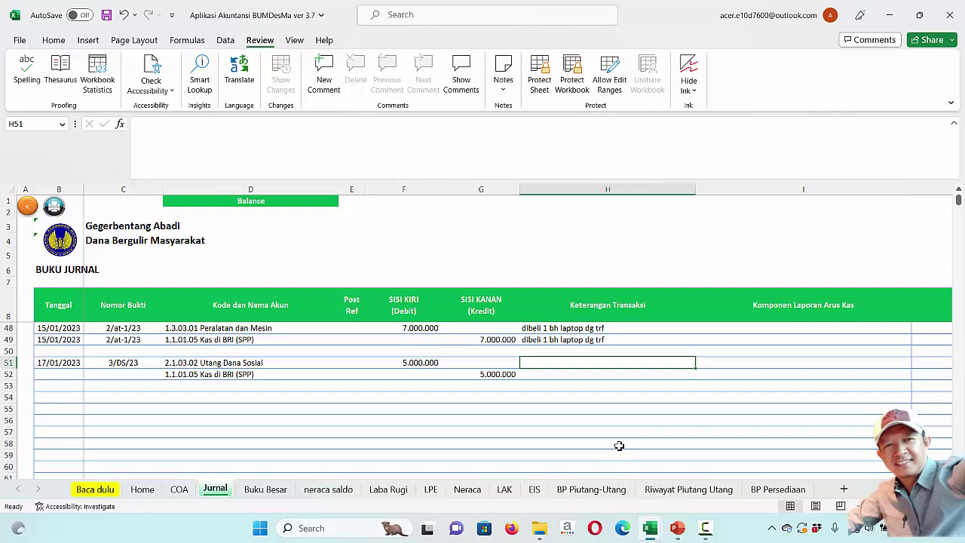
{"action": "type", "text": "DANA"}
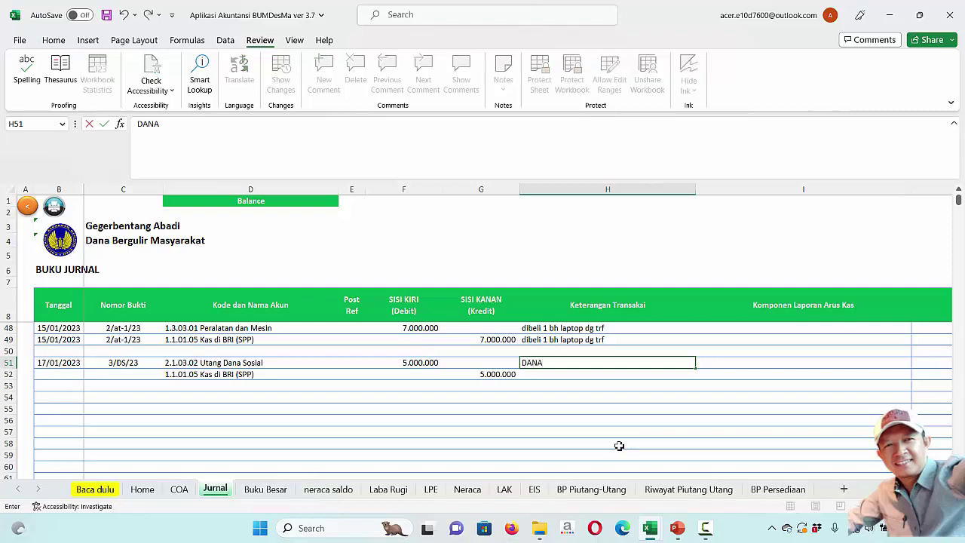
{"action": "type", "text": " SOSIAL KE"}
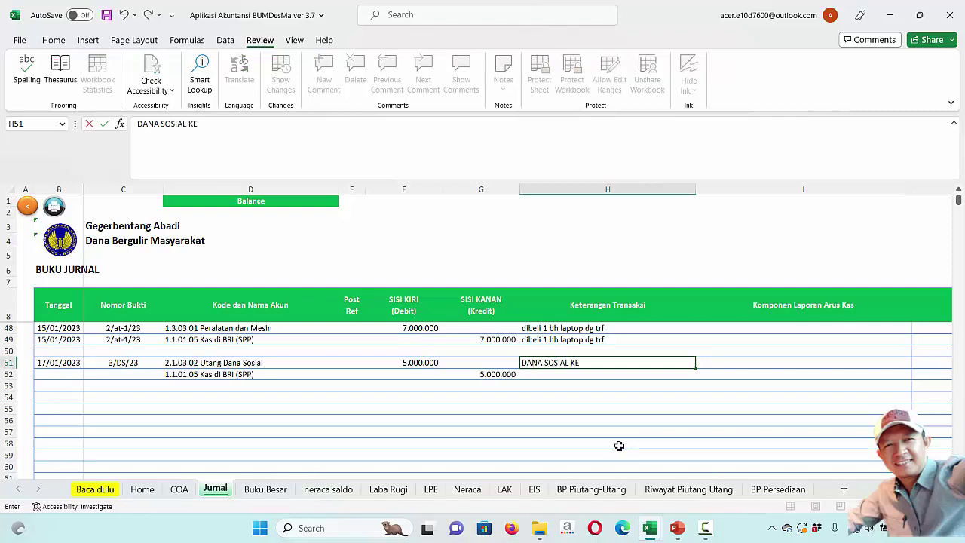
{"action": "type", "text": "G"}
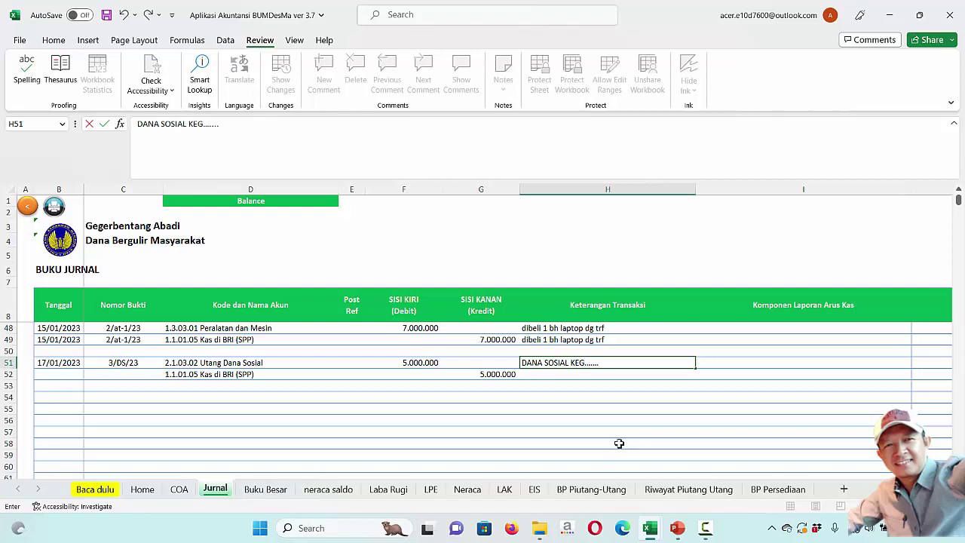
{"action": "type", "text": "......."}
{"action": "left_click", "coordinate": [608, 403]}
{"action": "left_click", "coordinate": [596, 363]}
{"action": "key", "text": "ctrl+c"}
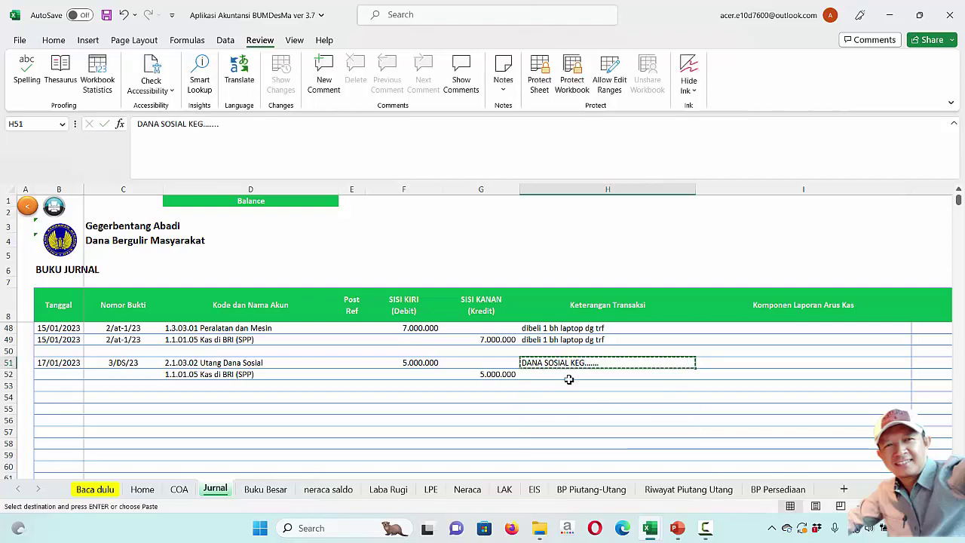
{"action": "left_click", "coordinate": [570, 375]}
{"action": "key", "text": "ctrl+v"}
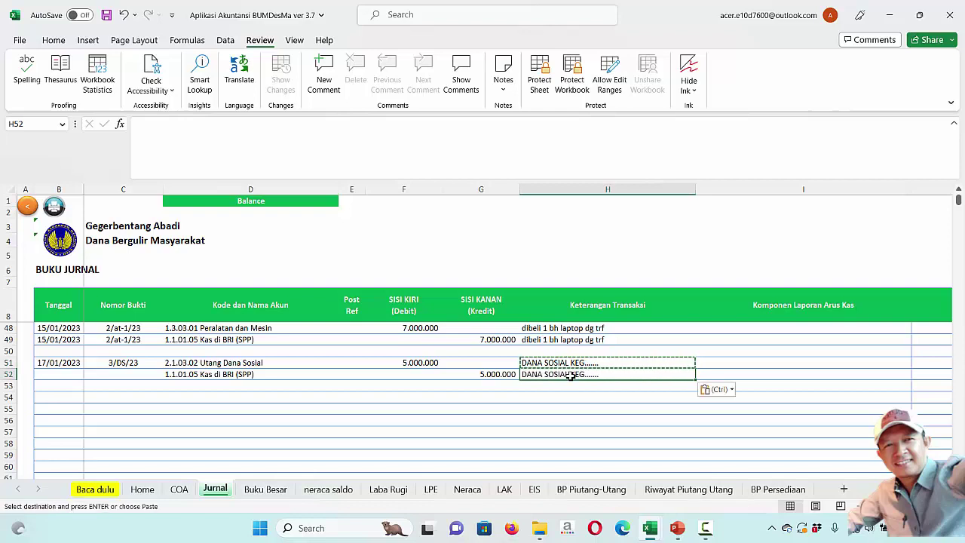
Paste the description over B51:C52 by mistake, then view the Neraca balance sheet
{"action": "left_click_drag", "start_coordinate": [71, 363], "coordinate": [114, 375]}
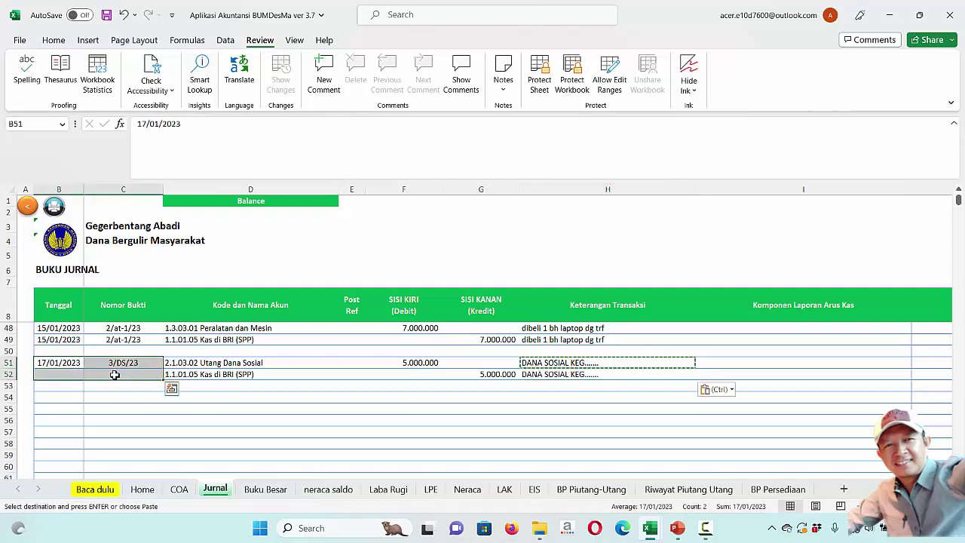
{"action": "key", "text": "ctrl+v"}
{"action": "left_click", "coordinate": [317, 453]}
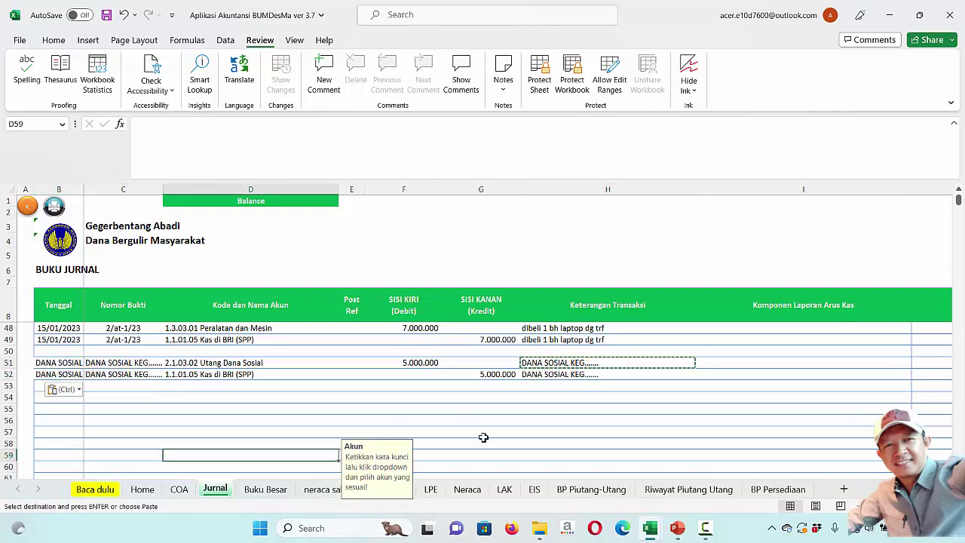
{"action": "left_click", "coordinate": [480, 489]}
Check the Neraca liabilities totalling 191.583.688, then return to the Jurnal sheet
{"action": "scroll", "coordinate": [597, 323], "scroll_direction": "down", "scroll_amount": 3}
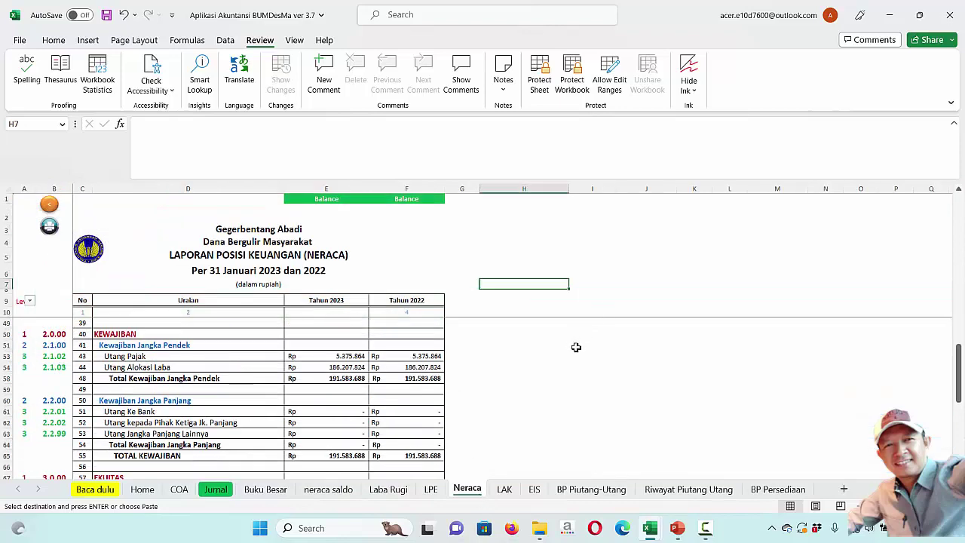
{"action": "scroll", "coordinate": [578, 345], "scroll_direction": "up", "scroll_amount": 5}
{"action": "scroll", "coordinate": [571, 363], "scroll_direction": "down", "scroll_amount": 4}
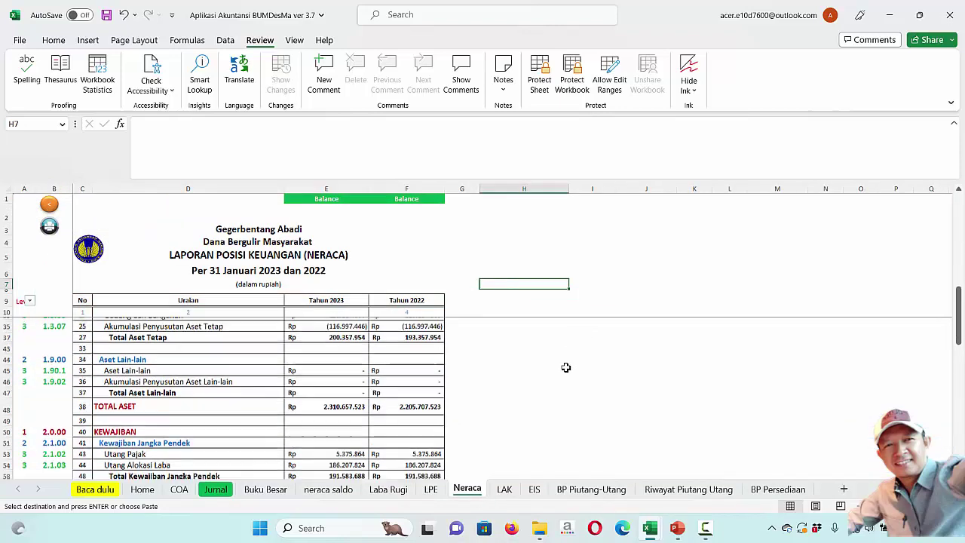
{"action": "scroll", "coordinate": [425, 428], "scroll_direction": "down", "scroll_amount": 1}
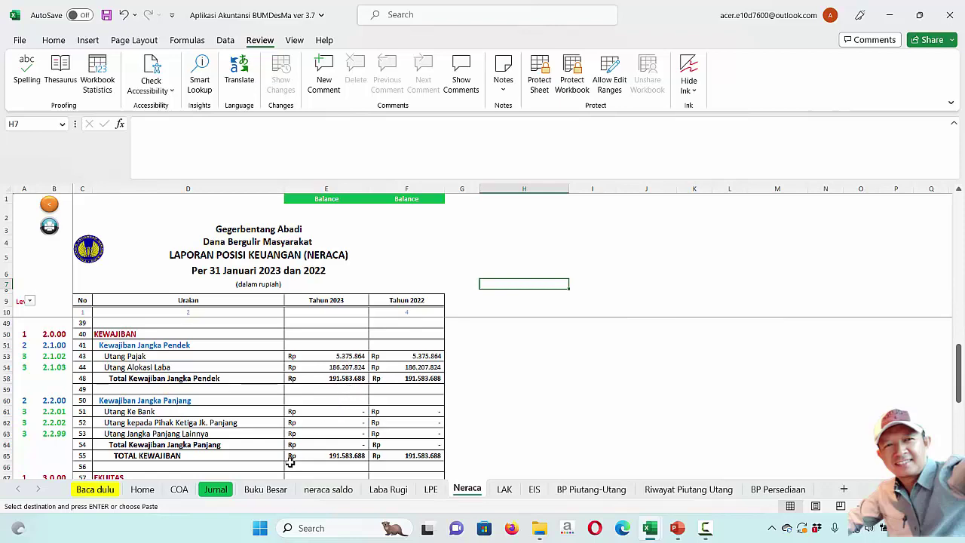
{"action": "left_click", "coordinate": [216, 491]}
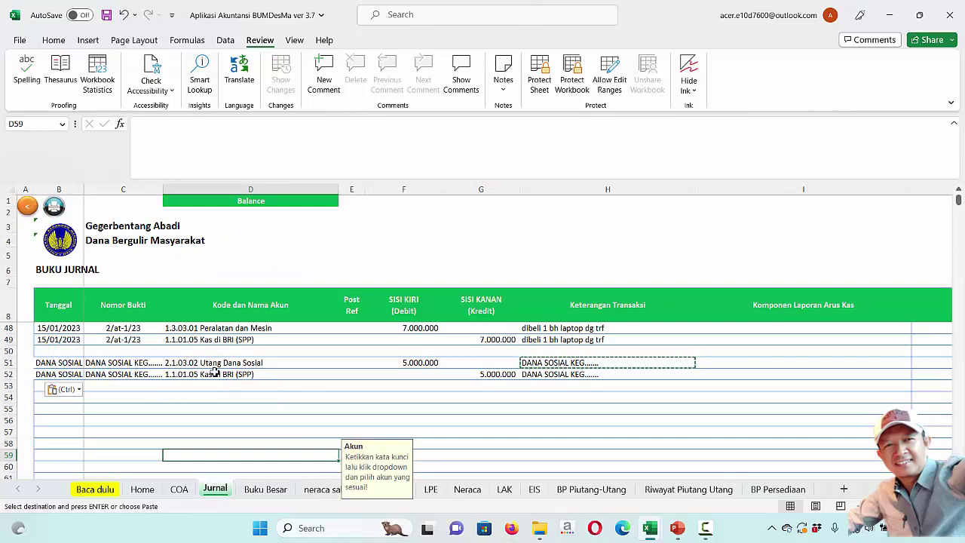
Undo the paste and fill rows 51–52 with date 17/01/2023 and voucher 3/DS/23
{"action": "left_click", "coordinate": [134, 365]}
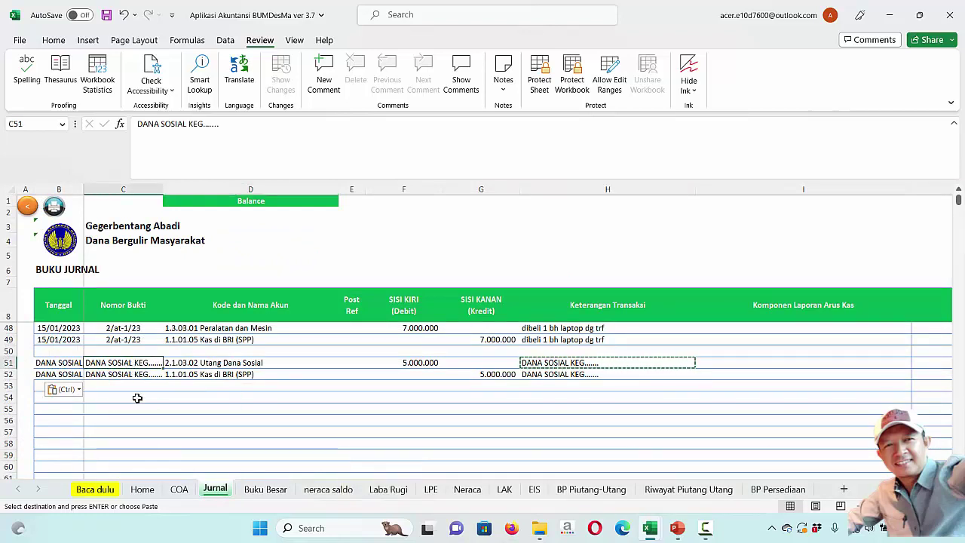
{"action": "left_click_drag", "start_coordinate": [61, 363], "coordinate": [122, 374]}
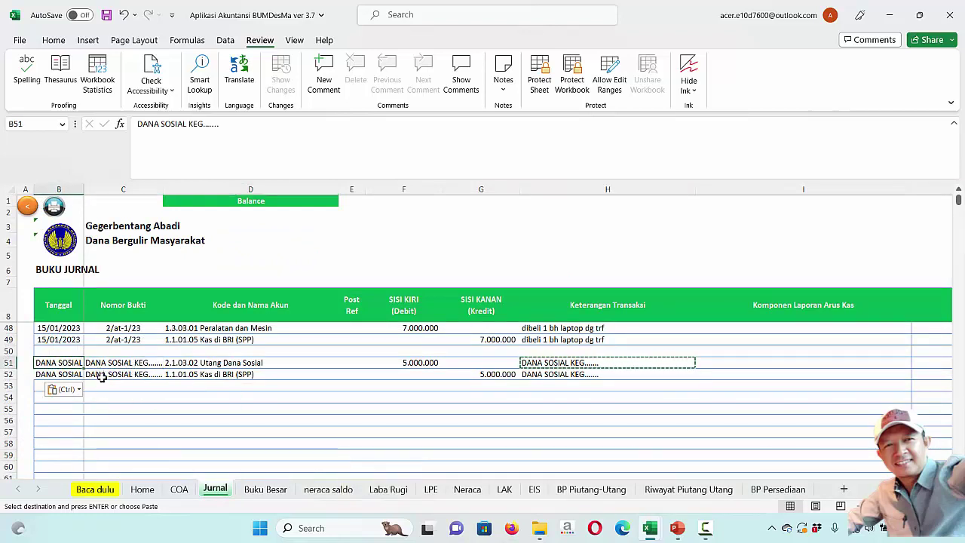
{"action": "scroll", "coordinate": [134, 411], "scroll_direction": "up", "scroll_amount": 3}
{"action": "scroll", "coordinate": [113, 407], "scroll_direction": "down", "scroll_amount": 2}
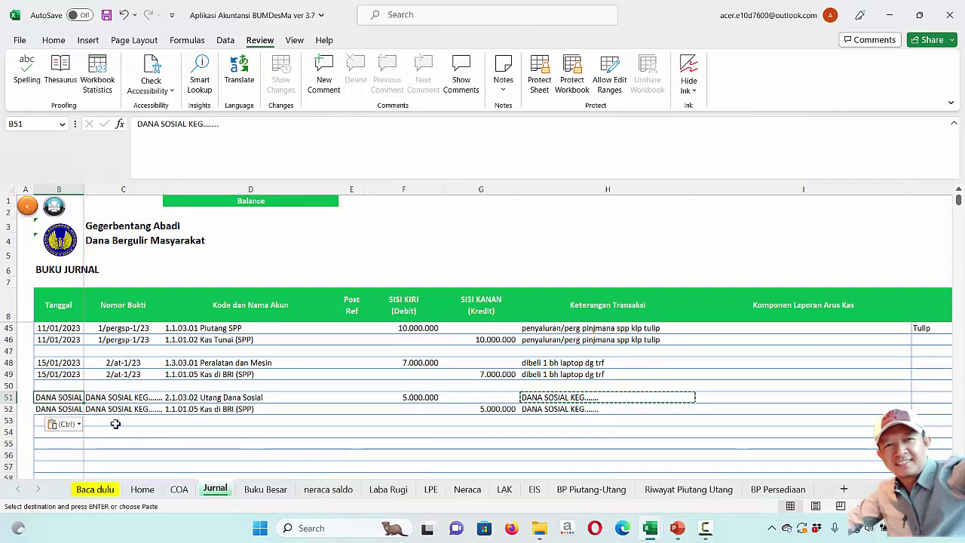
{"action": "left_click", "coordinate": [71, 363]}
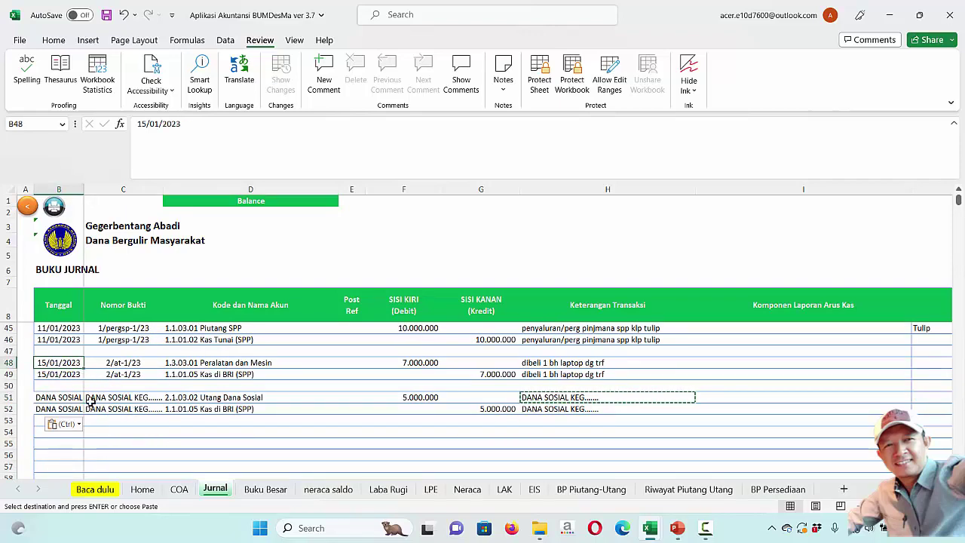
{"action": "key", "text": "ctrl+z"}
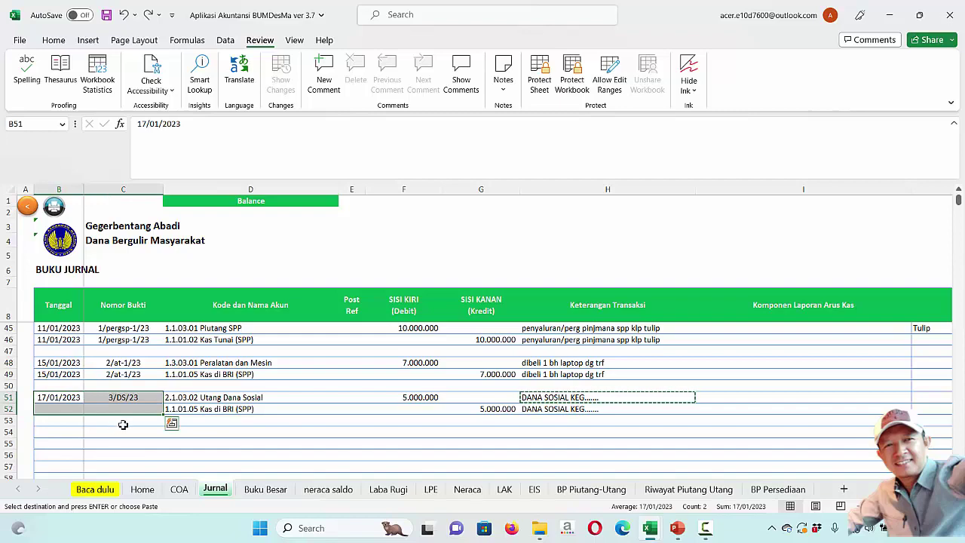
{"action": "key", "text": "Escape"}
{"action": "key", "text": "ctrl+d"}
{"action": "left_click", "coordinate": [290, 444]}
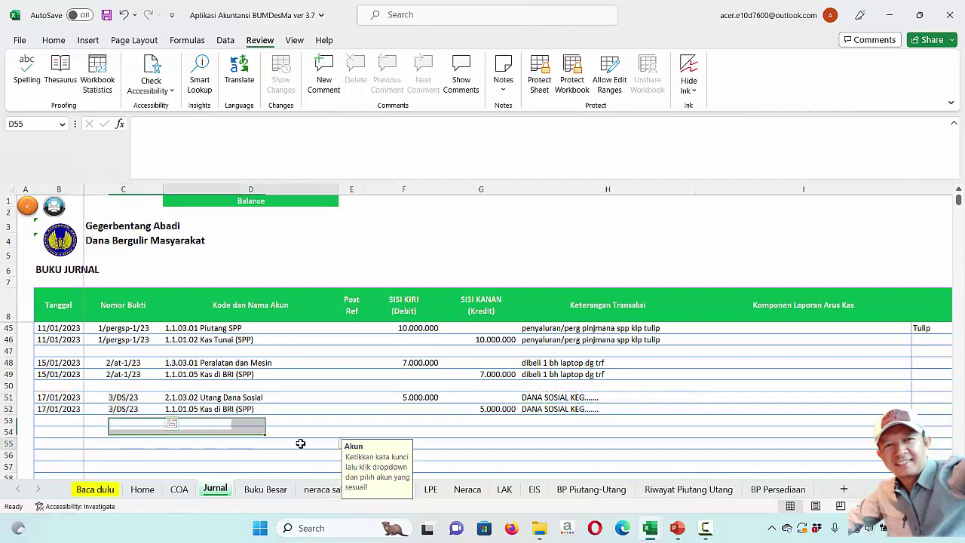
{"action": "left_click", "coordinate": [468, 489]}
Review the Neraca, Jurnal, LAK and LPE sheets, ending on the LAK cash-flow report
{"action": "scroll", "coordinate": [496, 385], "scroll_direction": "down", "scroll_amount": 5}
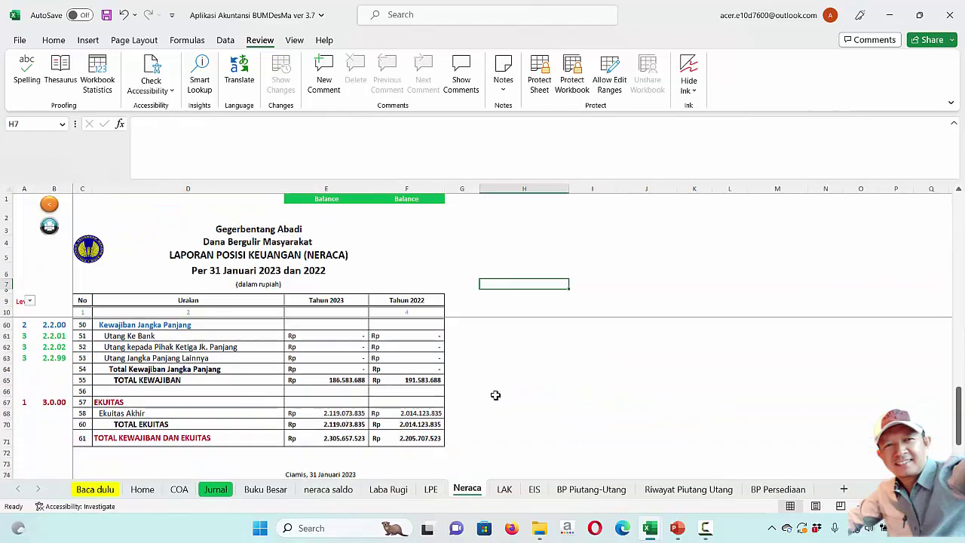
{"action": "scroll", "coordinate": [496, 395], "scroll_direction": "up", "scroll_amount": 3}
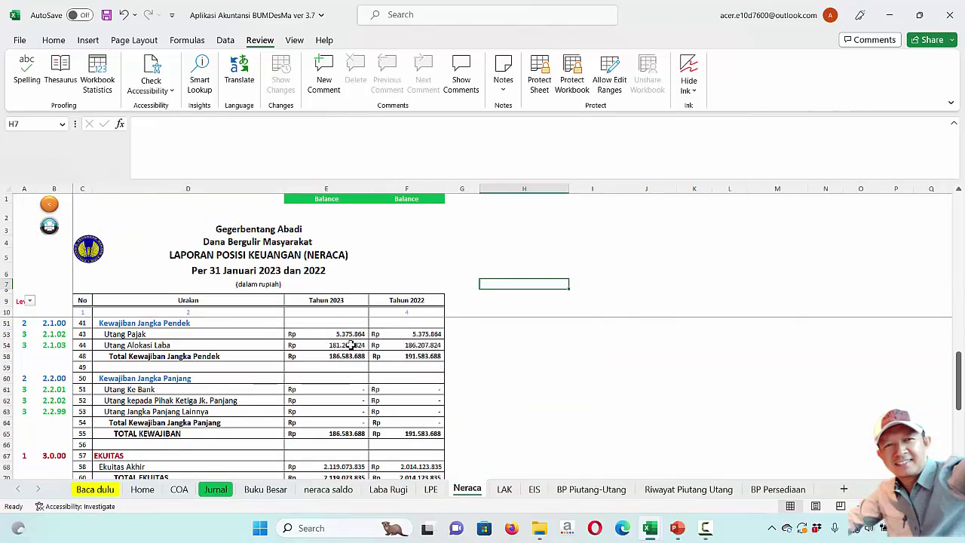
{"action": "left_click", "coordinate": [217, 490]}
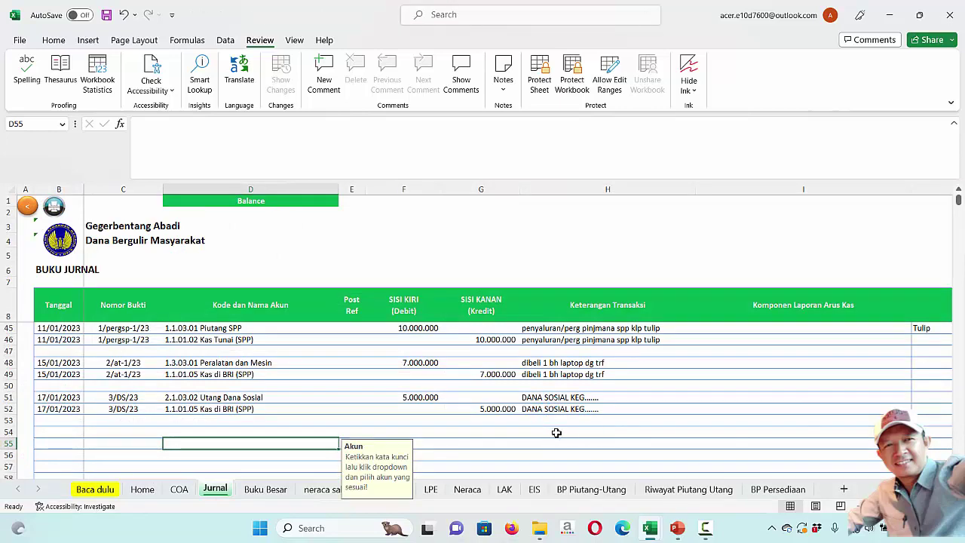
{"action": "left_click", "coordinate": [505, 489]}
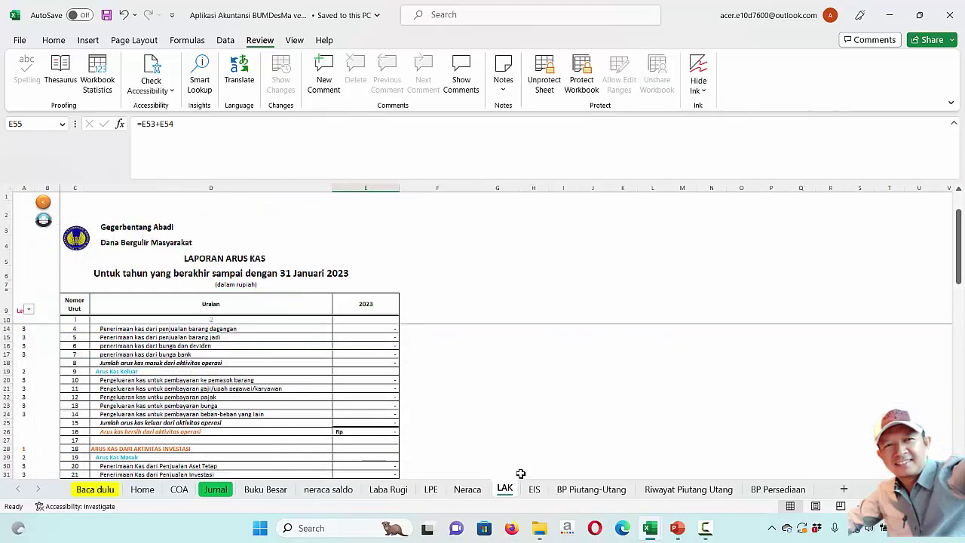
{"action": "left_click", "coordinate": [430, 489]}
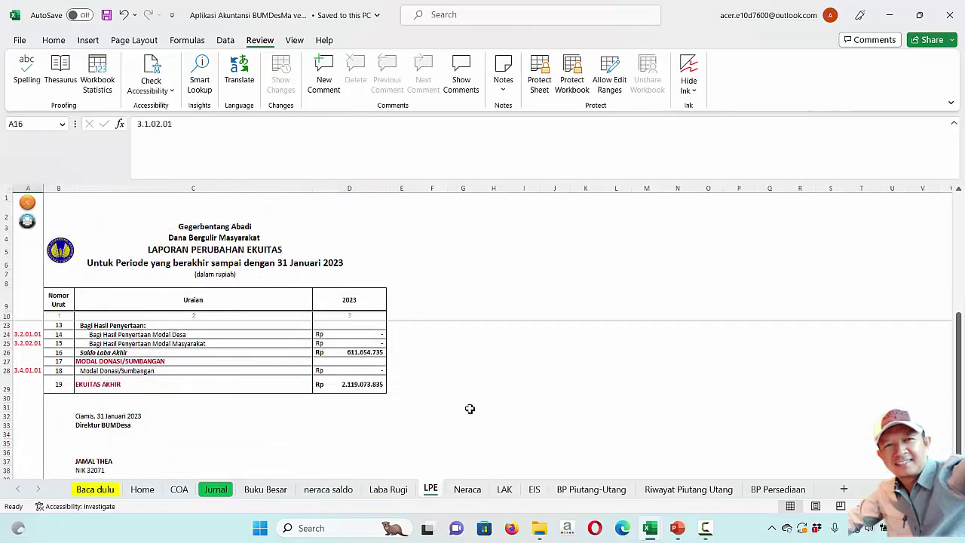
{"action": "scroll", "coordinate": [469, 408], "scroll_direction": "up", "scroll_amount": 4}
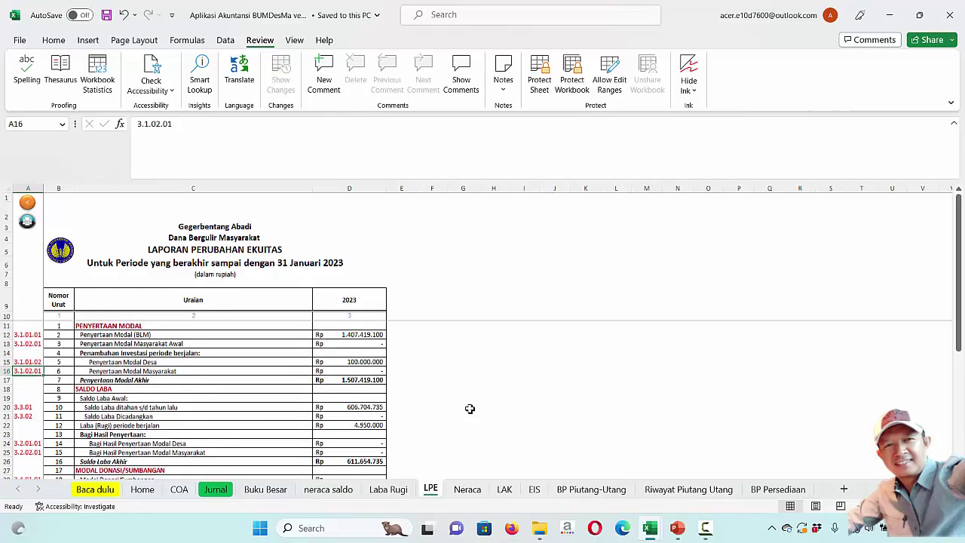
{"action": "scroll", "coordinate": [456, 426], "scroll_direction": "down", "scroll_amount": 3}
{"action": "scroll", "coordinate": [454, 427], "scroll_direction": "up", "scroll_amount": 3}
{"action": "left_click", "coordinate": [505, 490]}
{"action": "scroll", "coordinate": [510, 400], "scroll_direction": "down", "scroll_amount": 3}
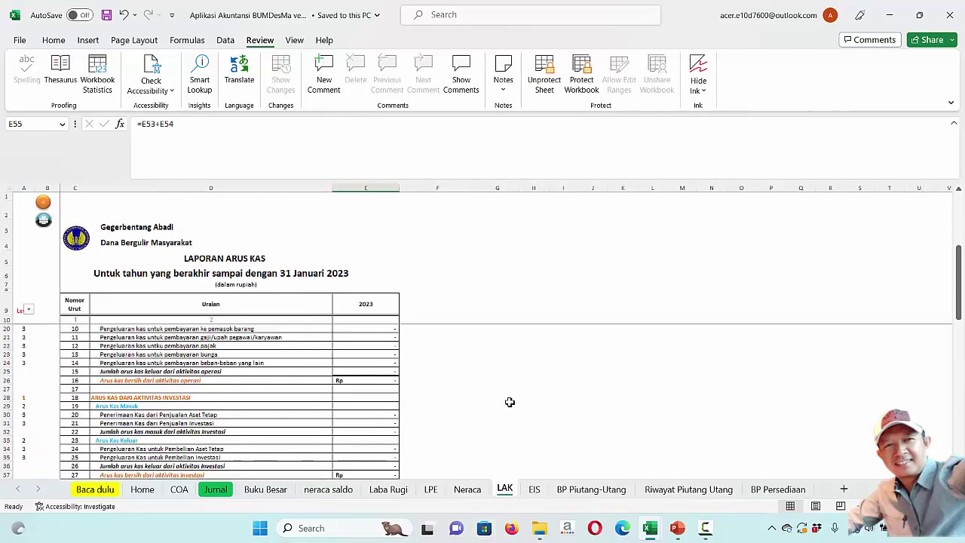
{"action": "scroll", "coordinate": [512, 399], "scroll_direction": "up", "scroll_amount": 3}
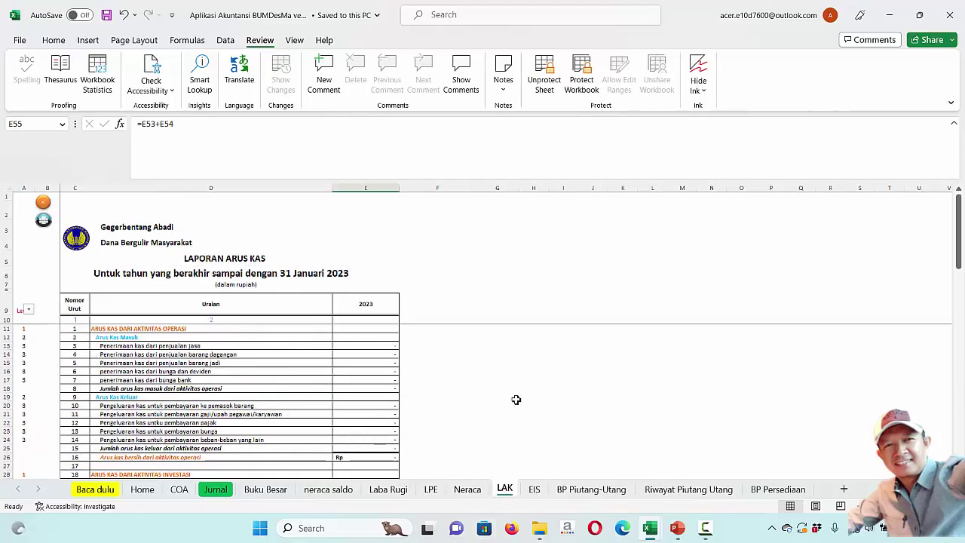
Return to the Jurnal's early-January entries and select Komponen Laporan Arus Kas cell I32
{"action": "left_click", "coordinate": [214, 490]}
{"action": "scroll", "coordinate": [489, 406], "scroll_direction": "up", "scroll_amount": 6}
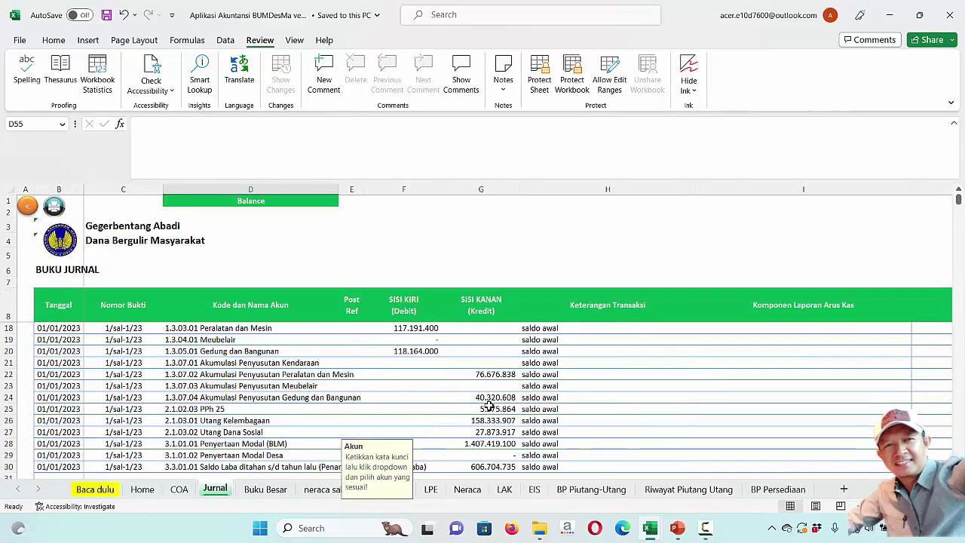
{"action": "scroll", "coordinate": [488, 406], "scroll_direction": "down", "scroll_amount": 2}
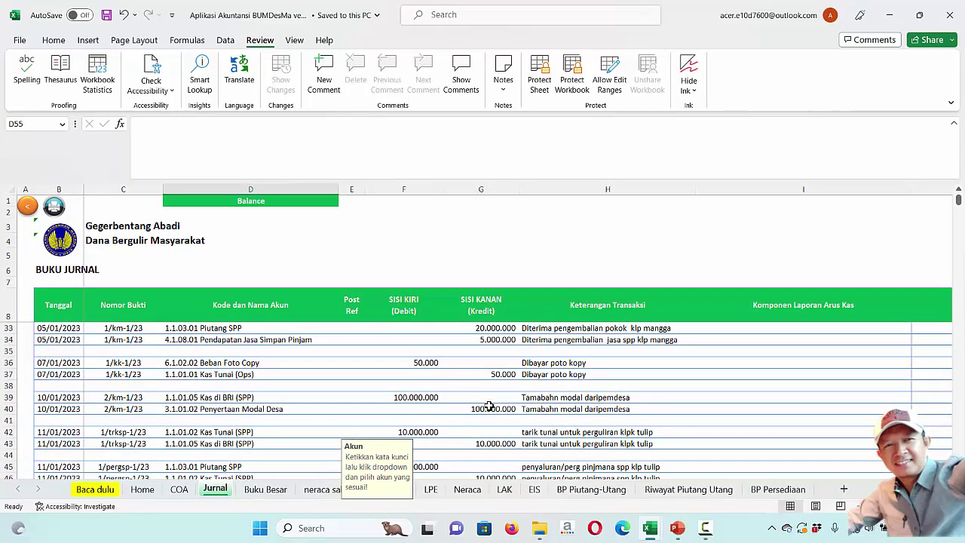
{"action": "scroll", "coordinate": [489, 405], "scroll_direction": "up", "scroll_amount": 1}
{"action": "scroll", "coordinate": [422, 398], "scroll_direction": "up", "scroll_amount": 2}
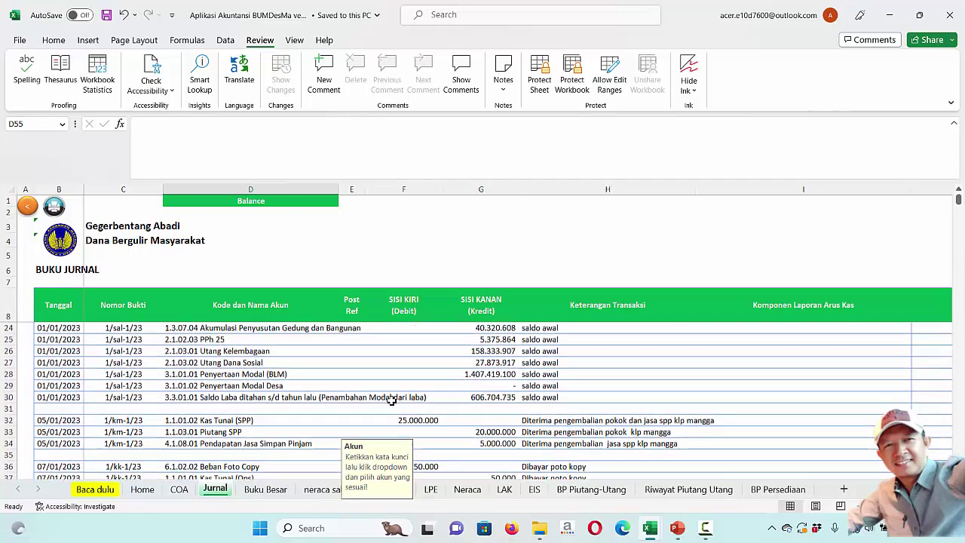
{"action": "scroll", "coordinate": [230, 400], "scroll_direction": "up", "scroll_amount": 1}
{"action": "scroll", "coordinate": [226, 399], "scroll_direction": "down", "scroll_amount": 3}
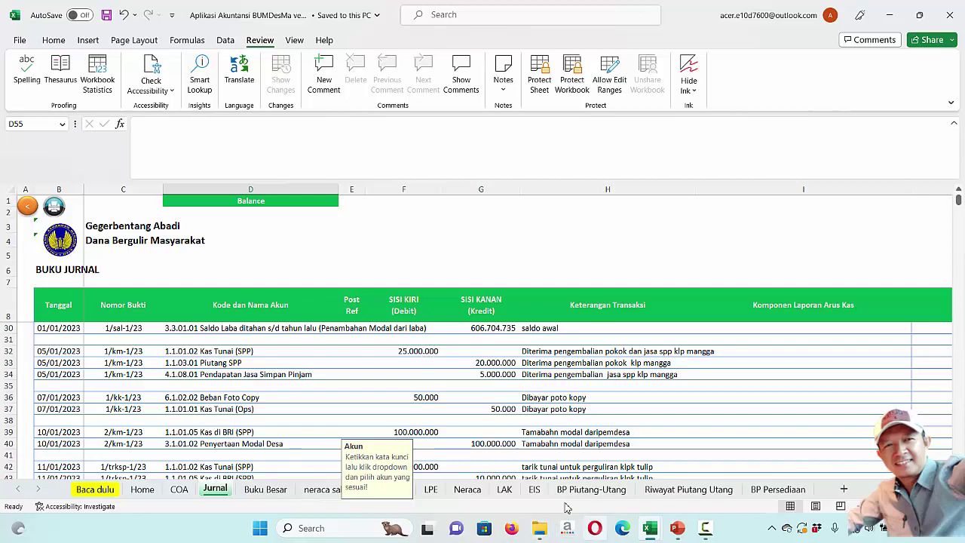
{"action": "left_click", "coordinate": [789, 351]}
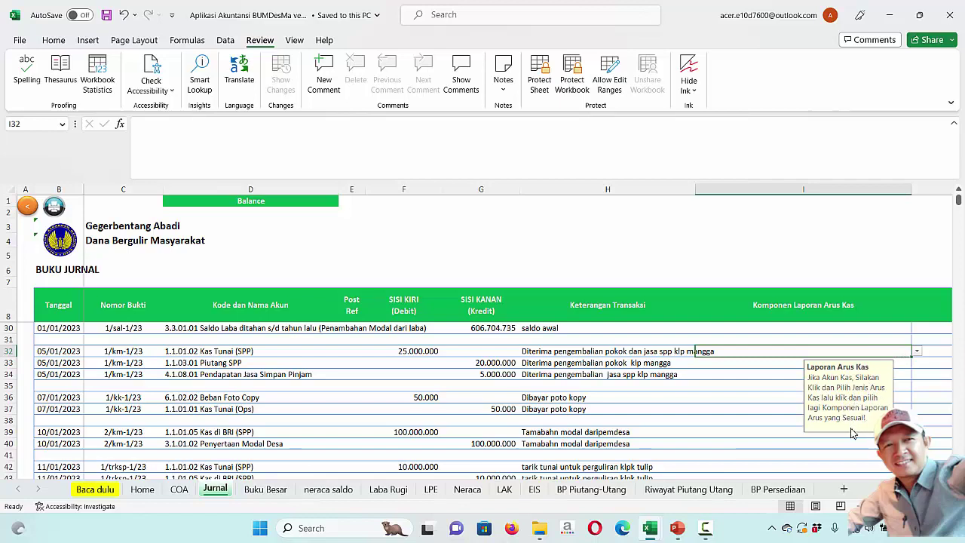
Tag the entry as Kas_Masuk_Operasi, then copy the Mangga group name from BP Piutang-Utang
{"action": "left_click", "coordinate": [916, 353]}
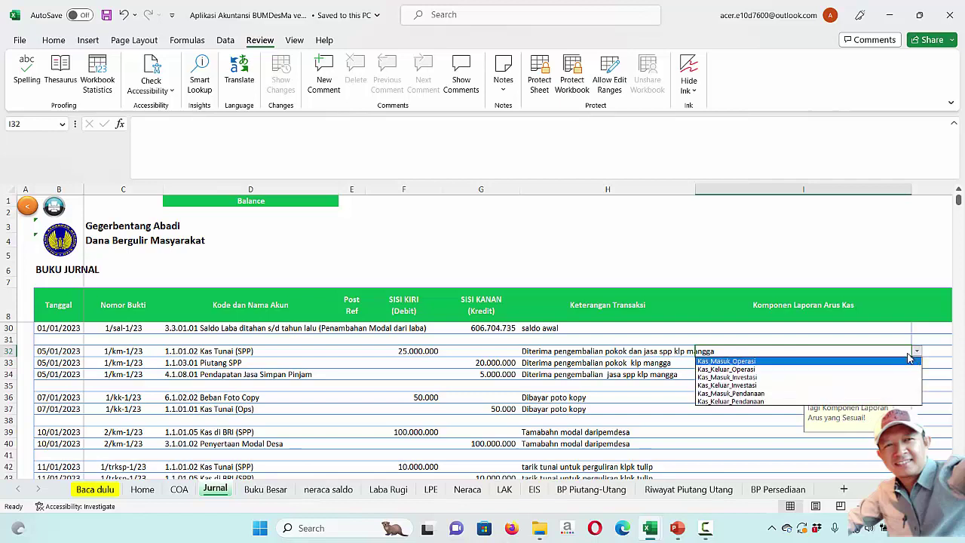
{"action": "left_click", "coordinate": [769, 364]}
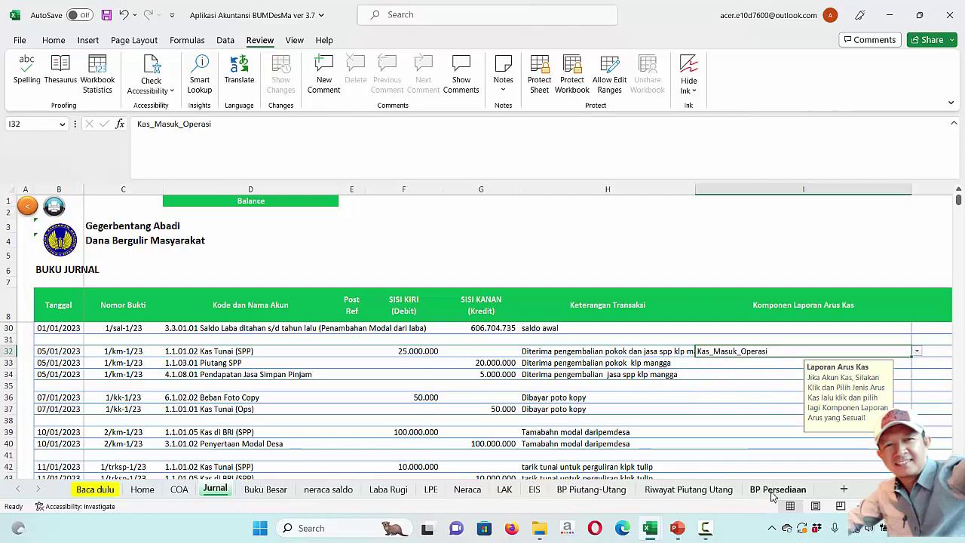
{"action": "left_click", "coordinate": [615, 490]}
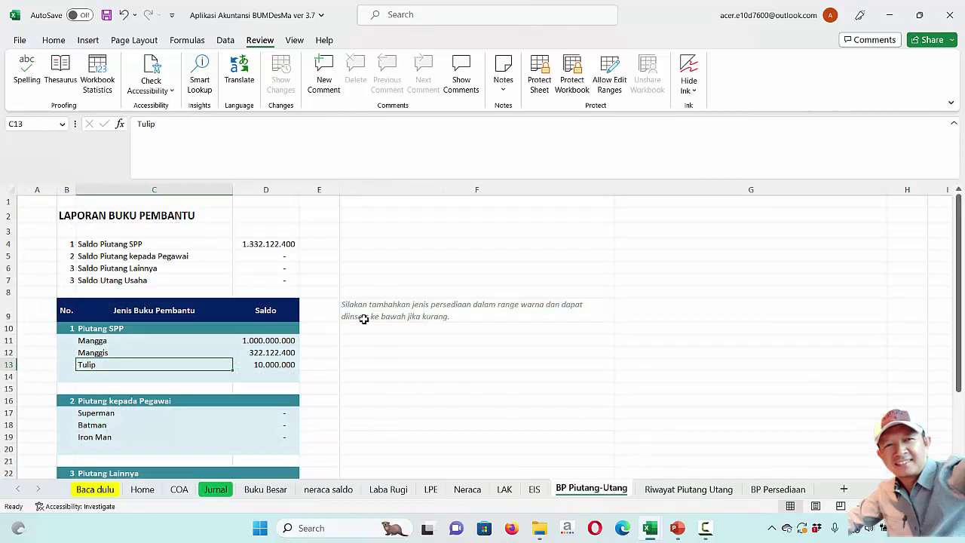
{"action": "left_click", "coordinate": [279, 340]}
{"action": "left_click", "coordinate": [104, 342]}
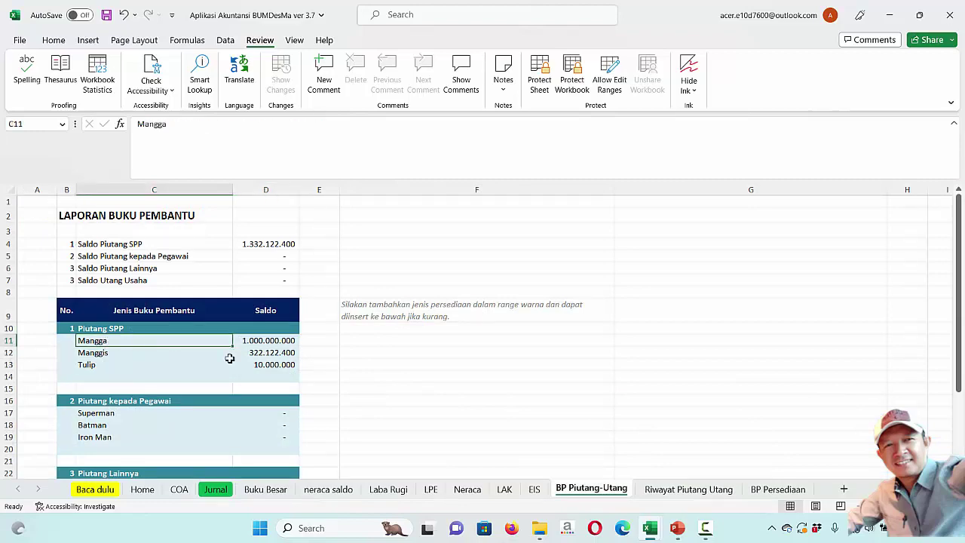
{"action": "key", "text": "ctrl+c"}
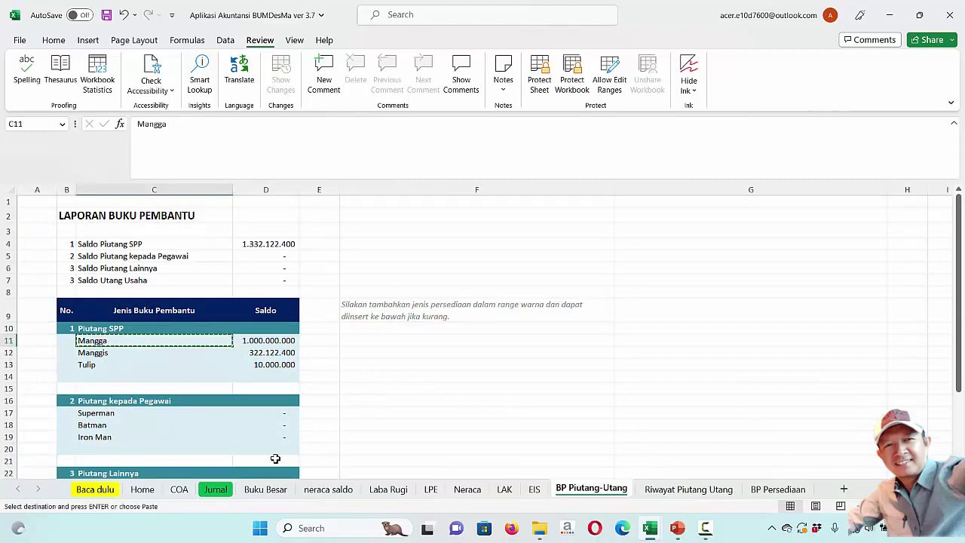
Paste Mangga into cell I32 on the Jurnal sheet
{"action": "left_click", "coordinate": [215, 491]}
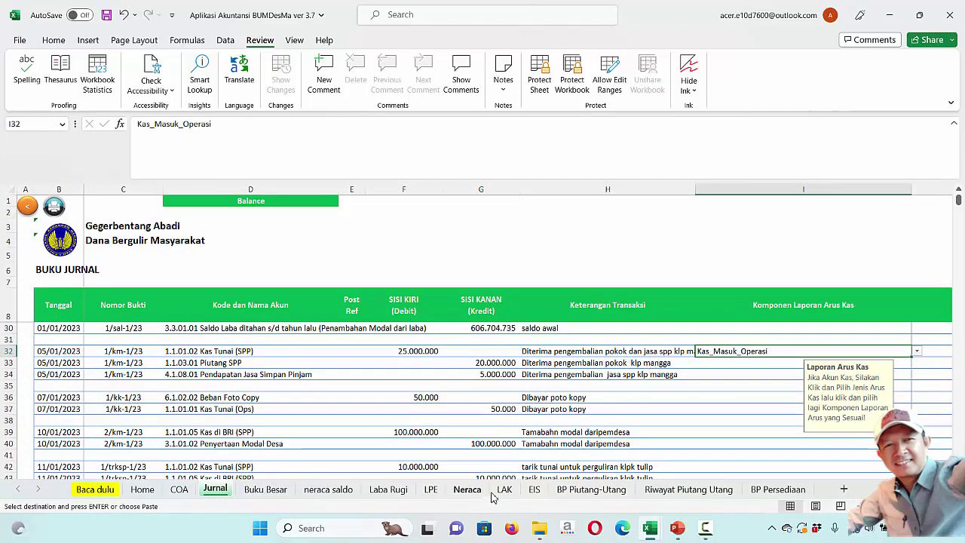
{"action": "left_click", "coordinate": [619, 491]}
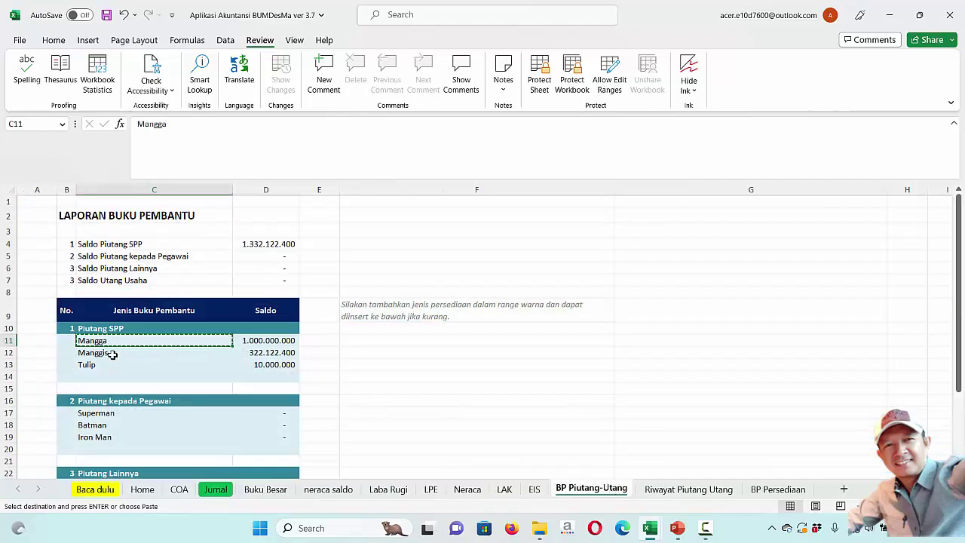
{"action": "left_click", "coordinate": [214, 489]}
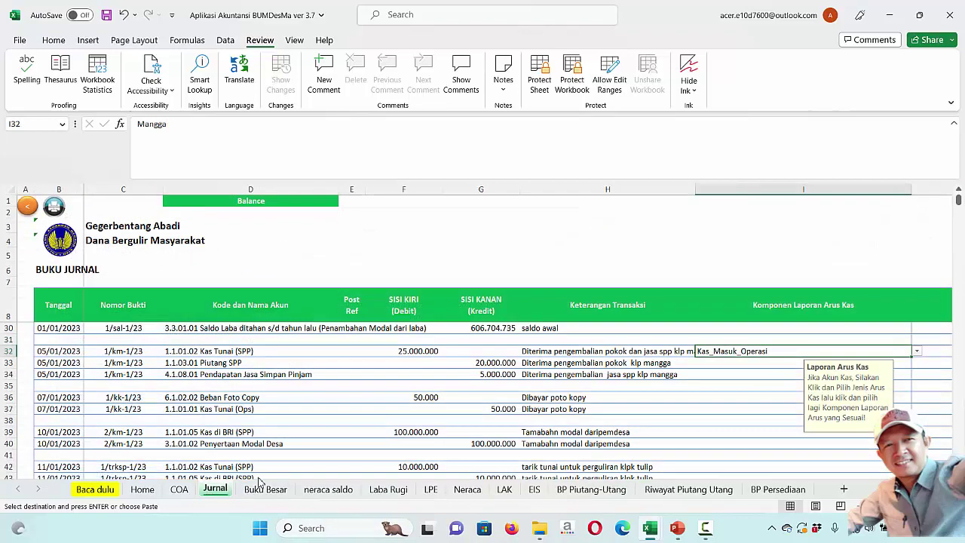
{"action": "right_click", "coordinate": [754, 350]}
{"action": "left_click", "coordinate": [805, 197]}
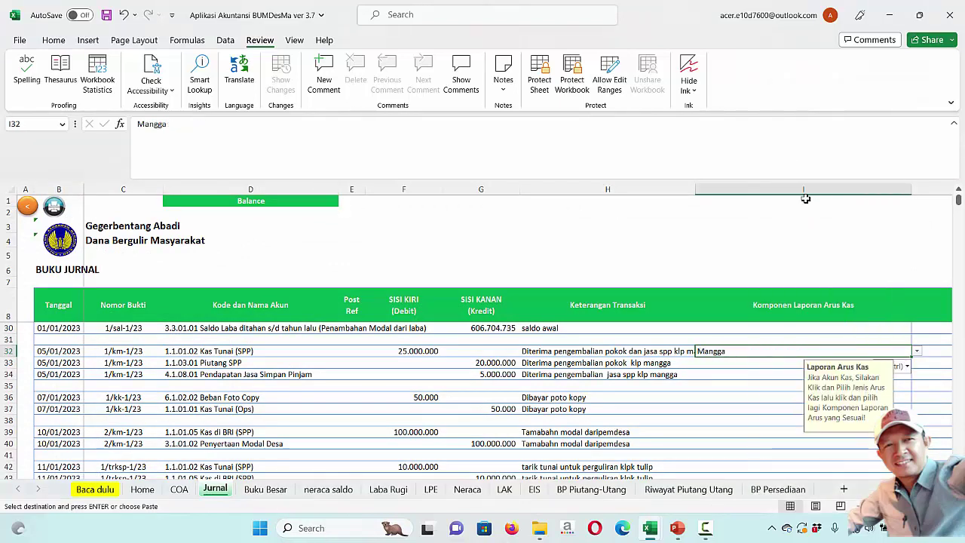
{"action": "left_click", "coordinate": [728, 395]}
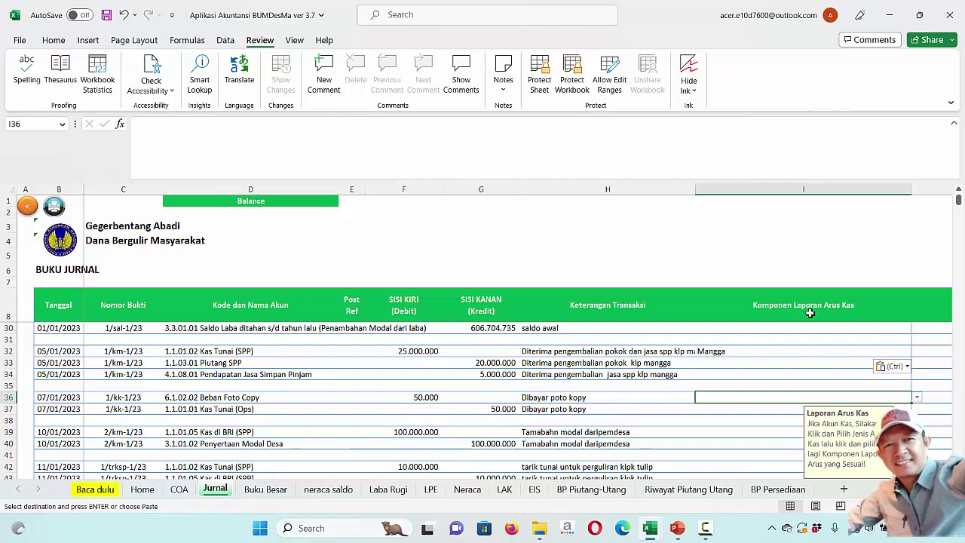
Move Mangga from I32 into J33's Buku Pembantu cell, clear I32, and review the reports
{"action": "left_click", "coordinate": [744, 352]}
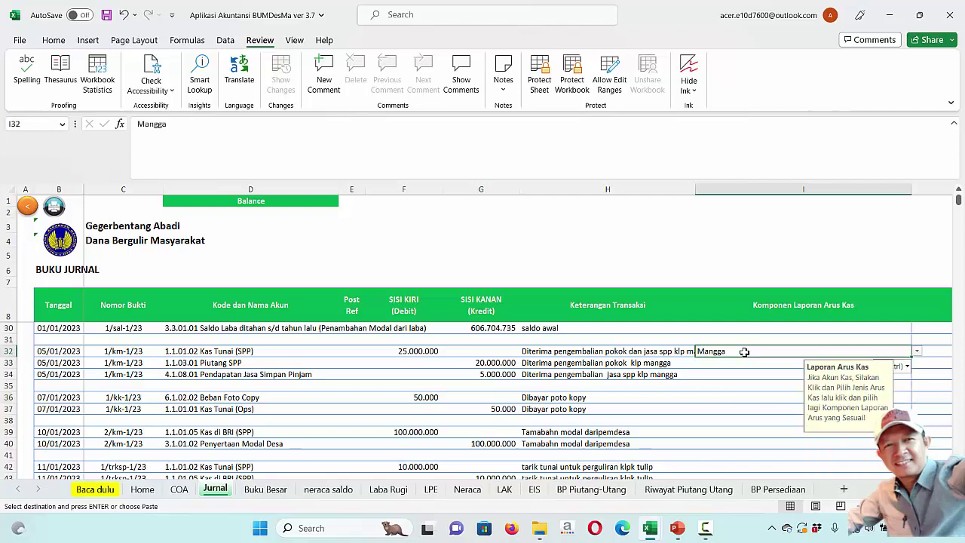
{"action": "key", "text": "ctrl+c"}
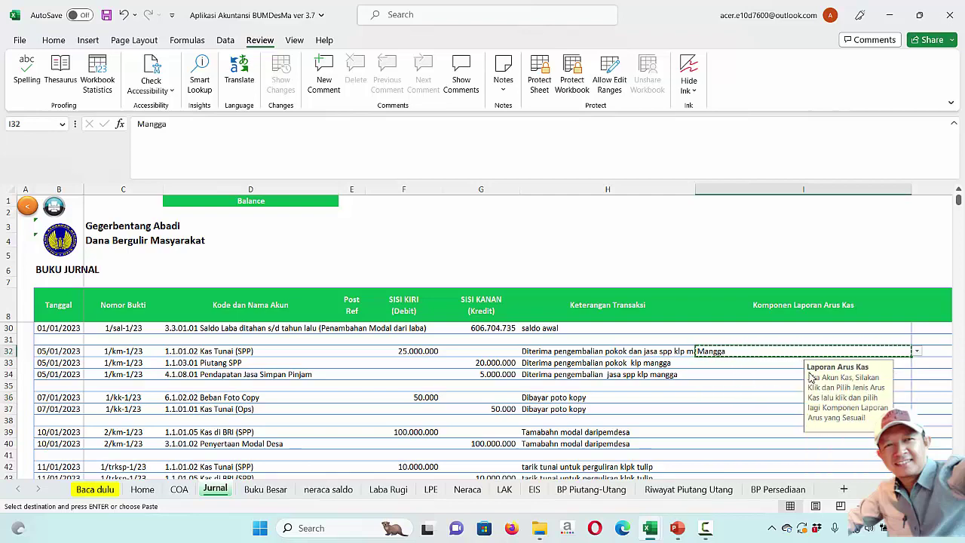
{"action": "key", "text": "Right"}
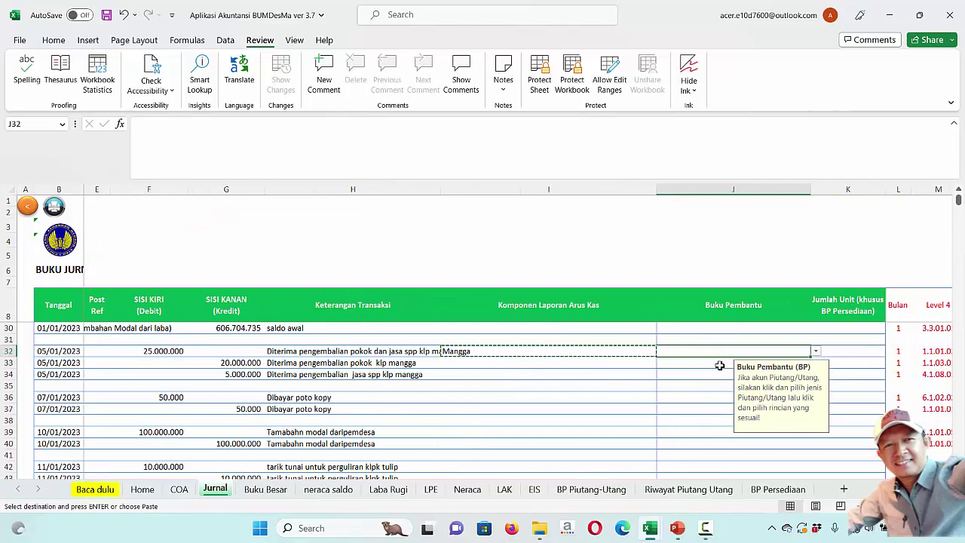
{"action": "left_click", "coordinate": [719, 364]}
{"action": "right_click", "coordinate": [719, 364]}
{"action": "left_click", "coordinate": [769, 219]}
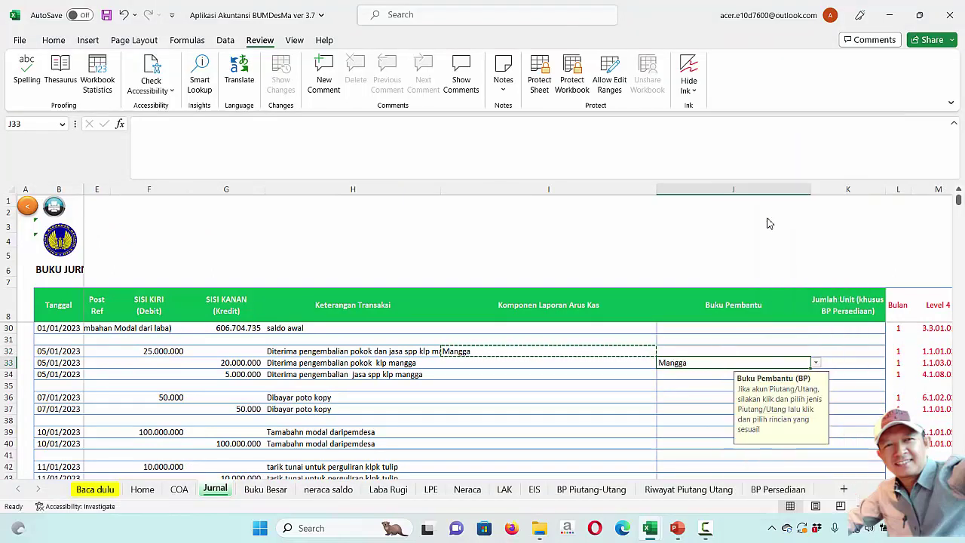
{"action": "left_click", "coordinate": [509, 353]}
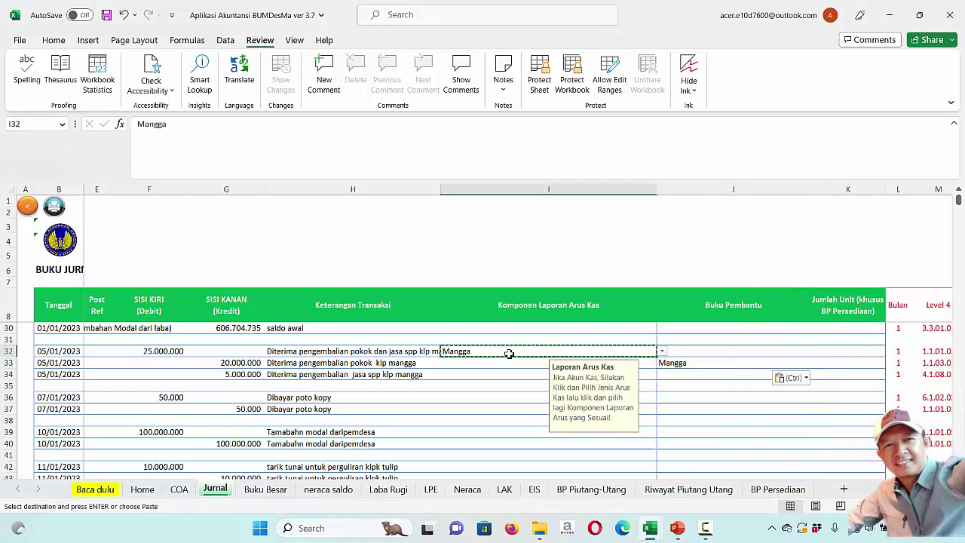
{"action": "key", "text": "Delete"}
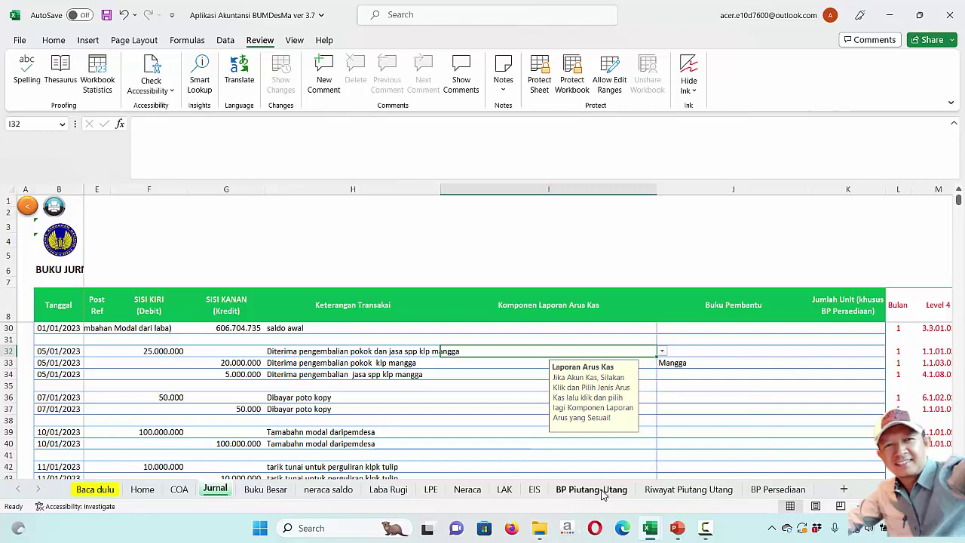
{"action": "left_click", "coordinate": [624, 490]}
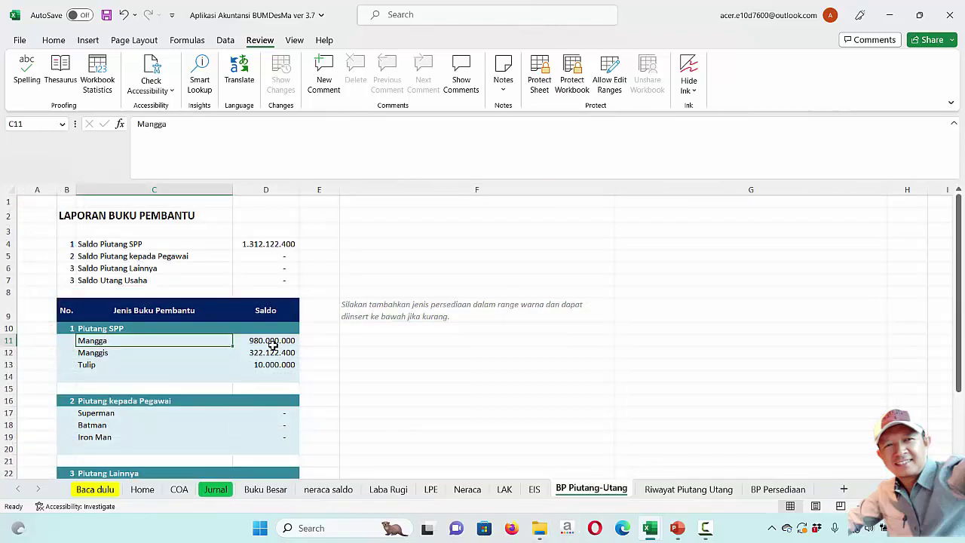
{"action": "left_click", "coordinate": [505, 490]}
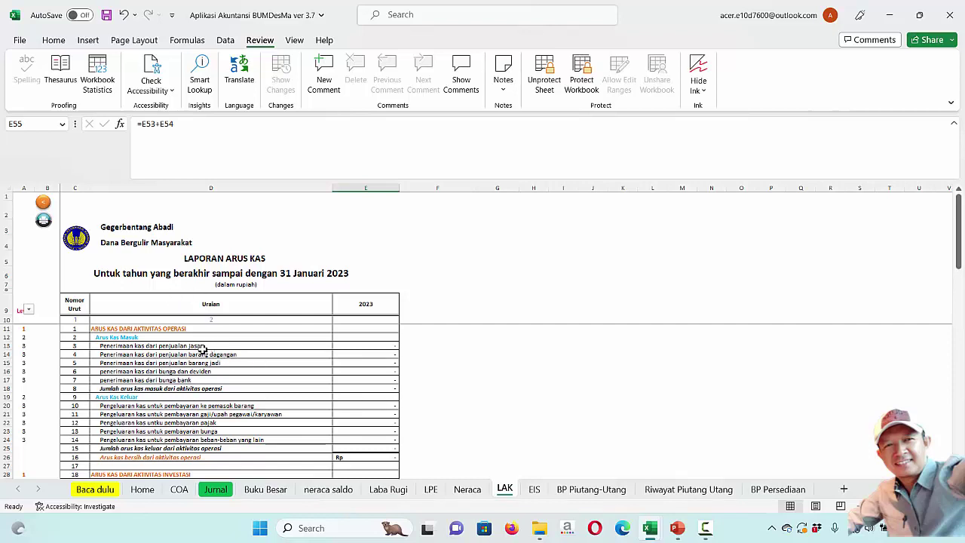
Try editing the 'Penerimaan kas dari penjualan jasa' line and dismiss the protected-sheet warning
{"action": "left_click", "coordinate": [197, 347]}
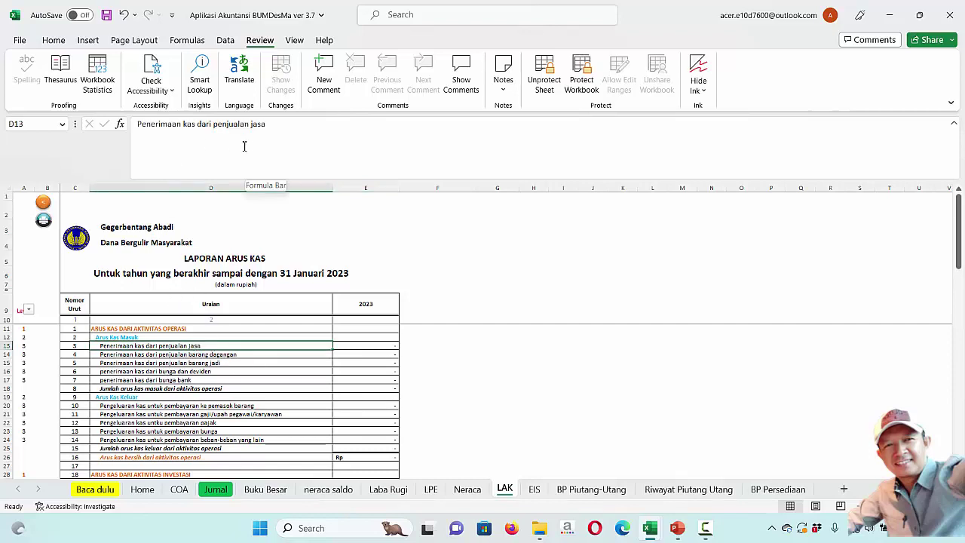
{"action": "left_click", "coordinate": [215, 124]}
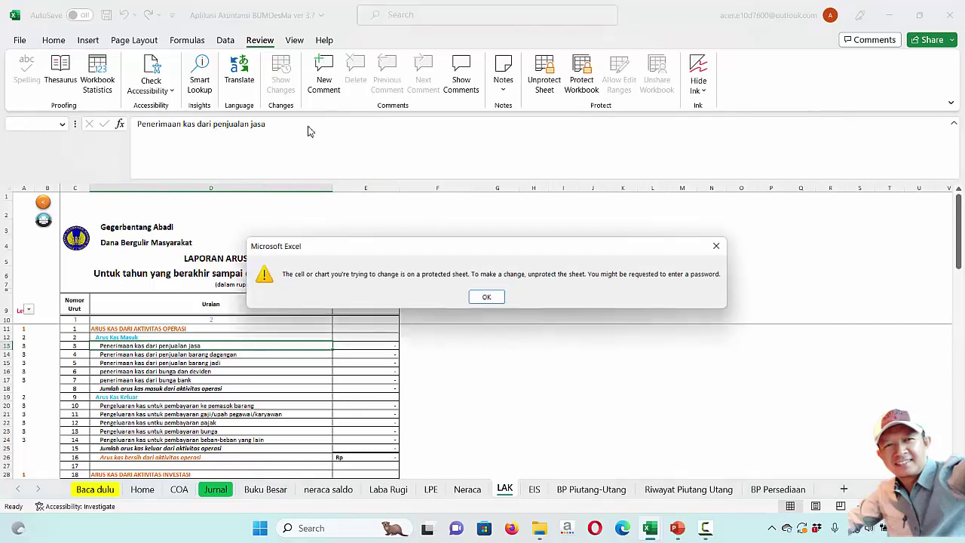
{"action": "left_click", "coordinate": [486, 298]}
Unprotect the LAK sheet with its password, retrying after one rejected attempt
{"action": "left_click", "coordinate": [545, 75]}
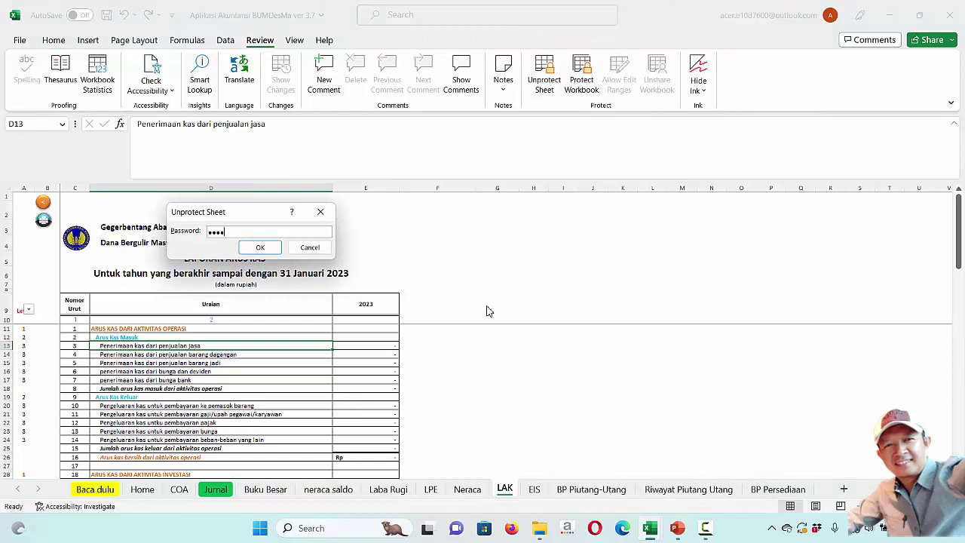
{"action": "left_click", "coordinate": [260, 247]}
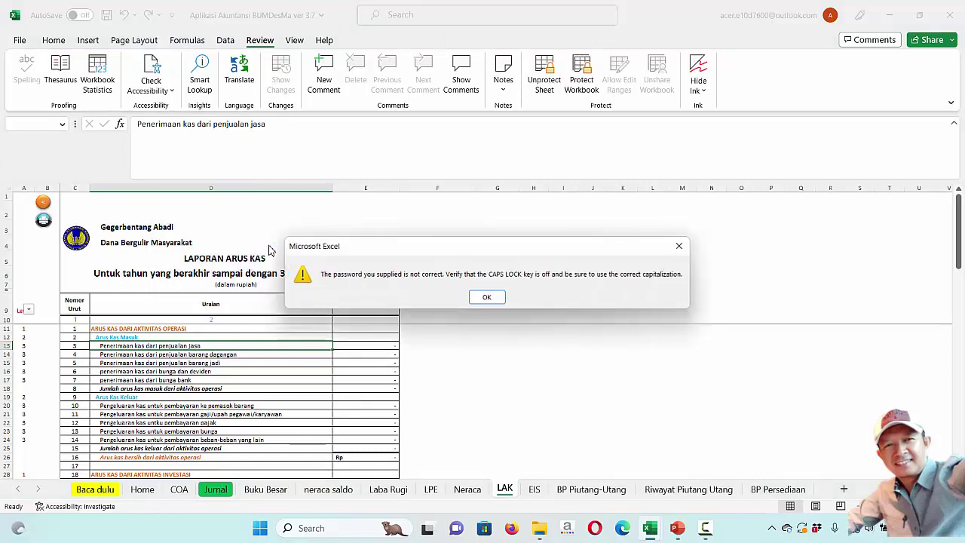
{"action": "left_click", "coordinate": [481, 295]}
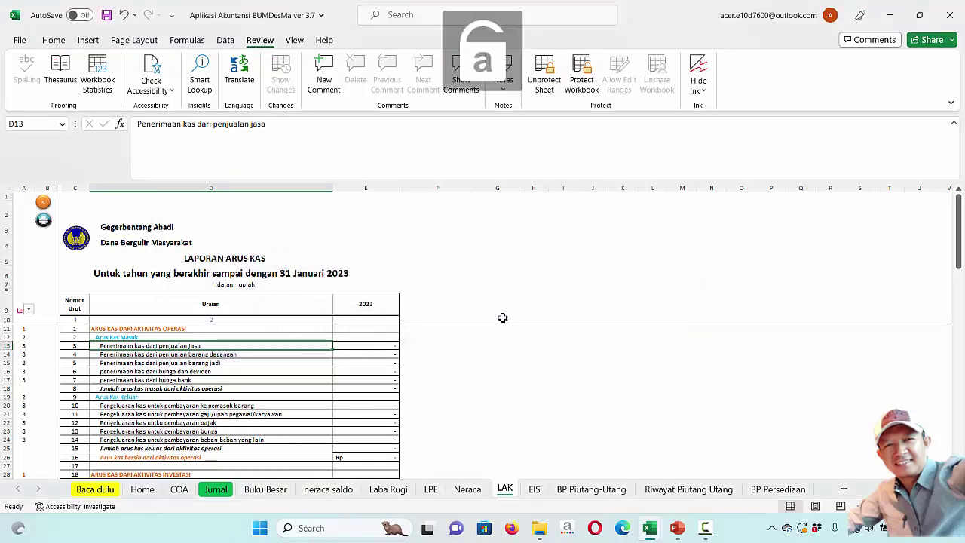
{"action": "left_click", "coordinate": [544, 80]}
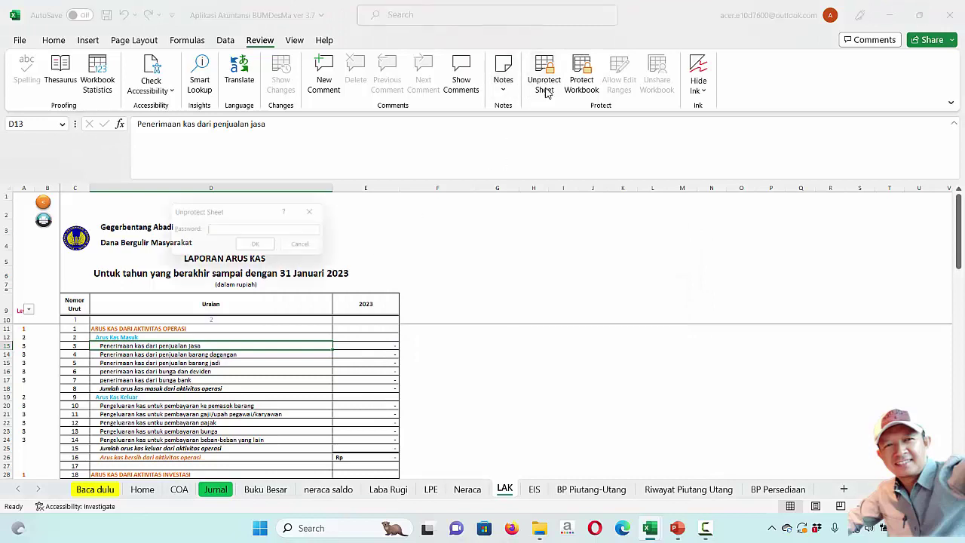
{"action": "type", "text": "12"}
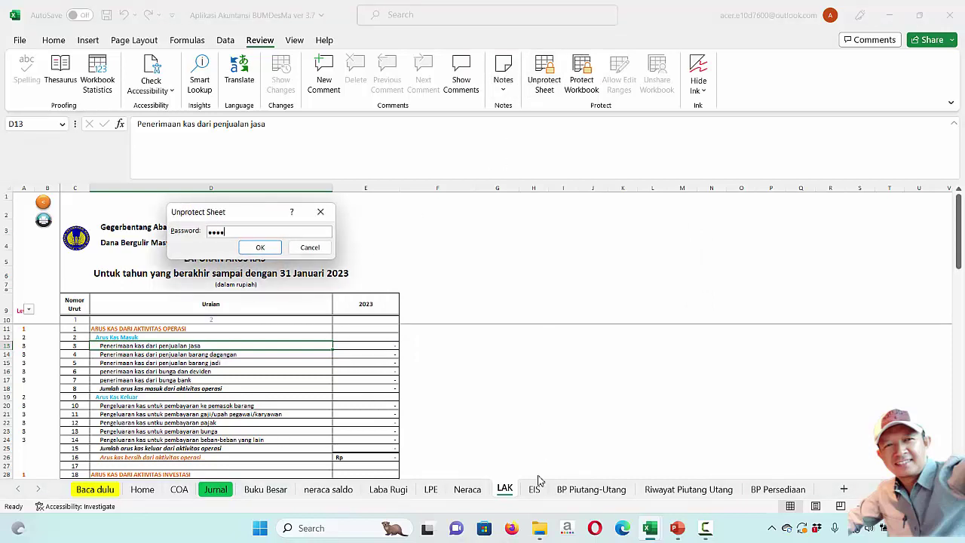
{"action": "left_click", "coordinate": [260, 249]}
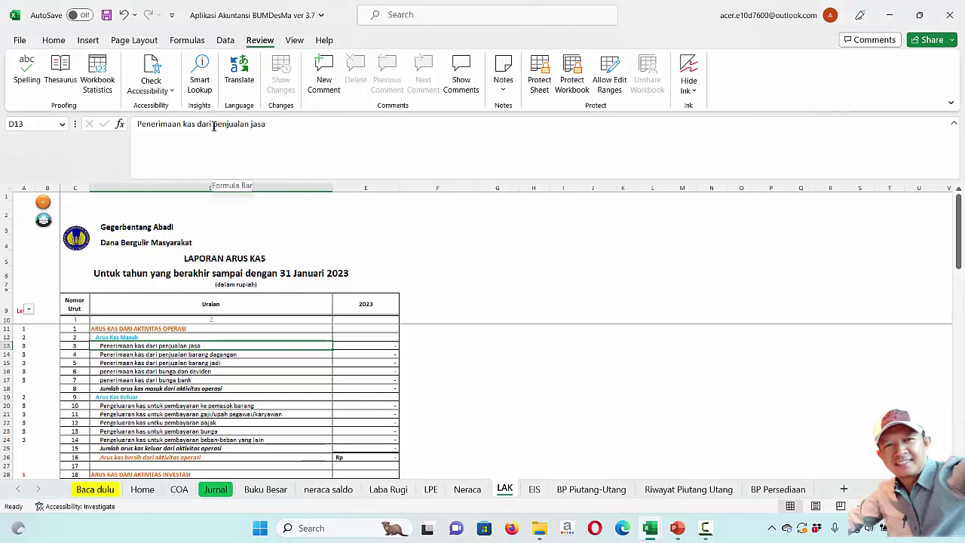
Rename LAK line D13 to 'Penerimaan kas dari Pengembalian SPP' and copy it
{"action": "left_click_drag", "start_coordinate": [215, 126], "coordinate": [438, 125]}
{"action": "key", "text": "BackSpace"}
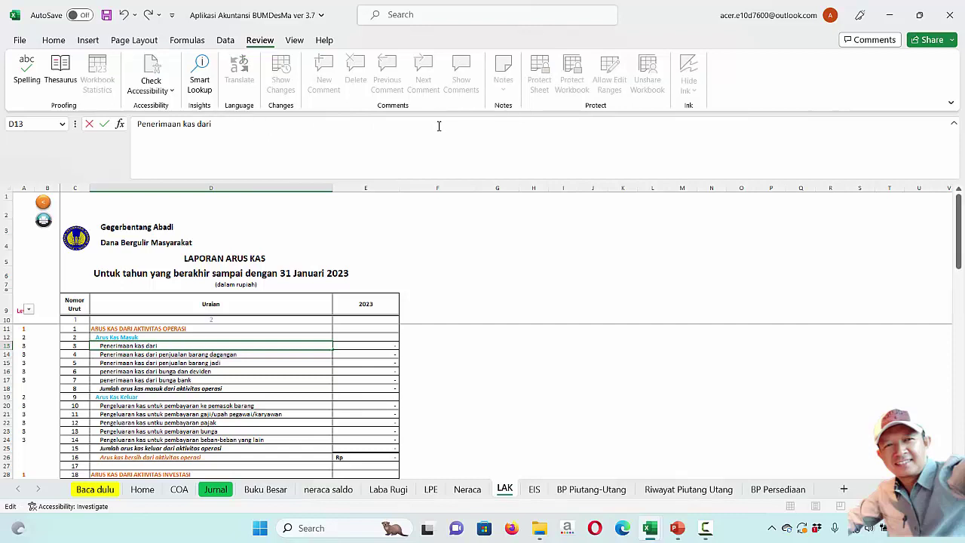
{"action": "type", "text": "Pengembalian SPP"}
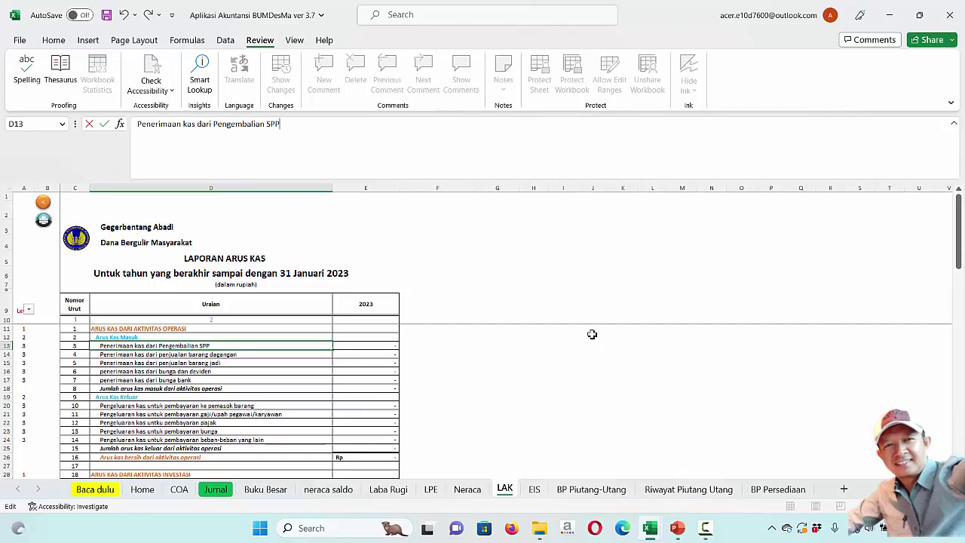
{"action": "left_click", "coordinate": [596, 407]}
{"action": "left_click", "coordinate": [275, 347]}
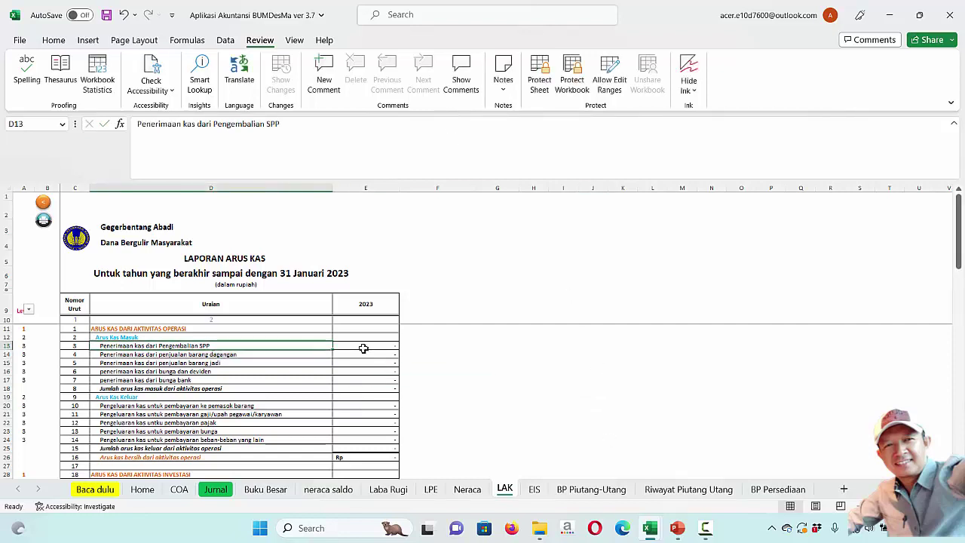
{"action": "key", "text": "ctrl+c"}
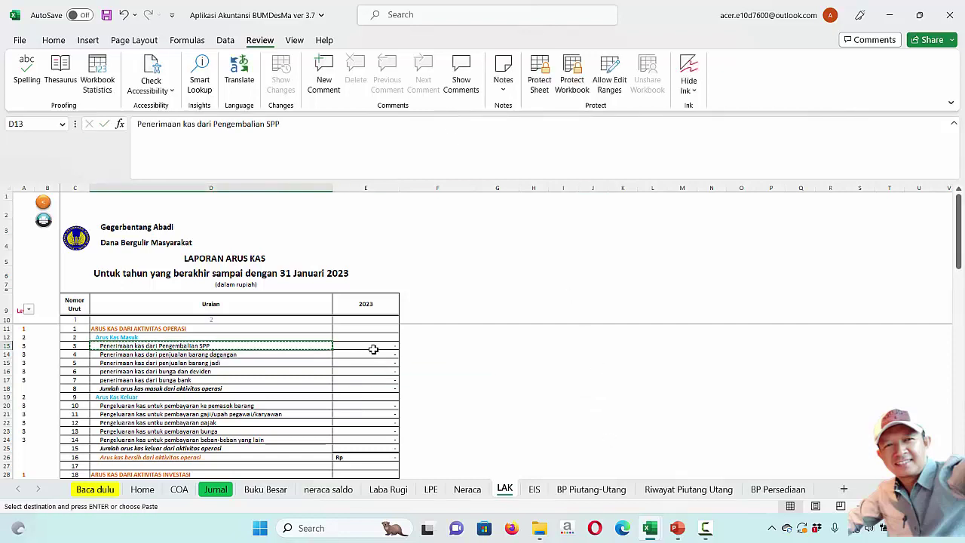
Paste that component into Jurnal I32 and confirm LAK shows 25.000.000
{"action": "left_click", "coordinate": [225, 490]}
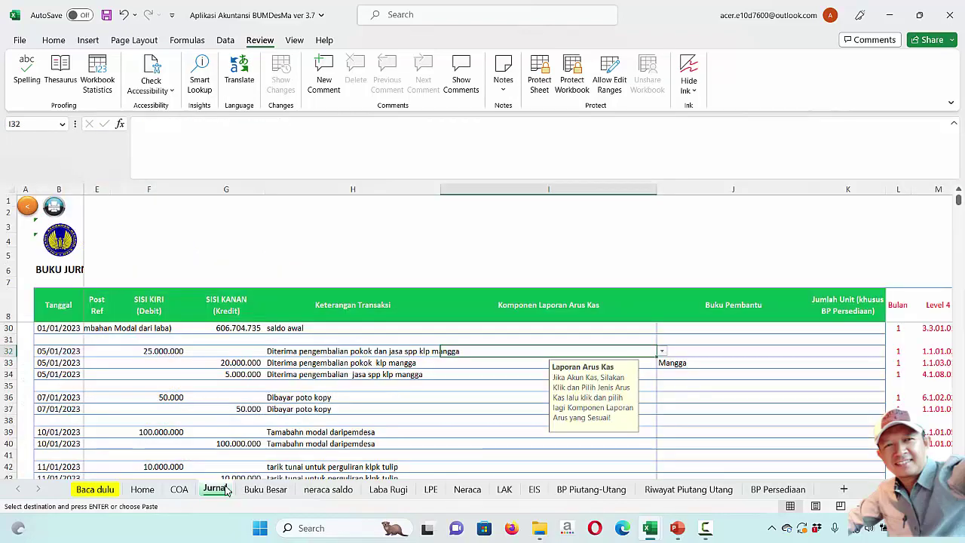
{"action": "right_click", "coordinate": [513, 353]}
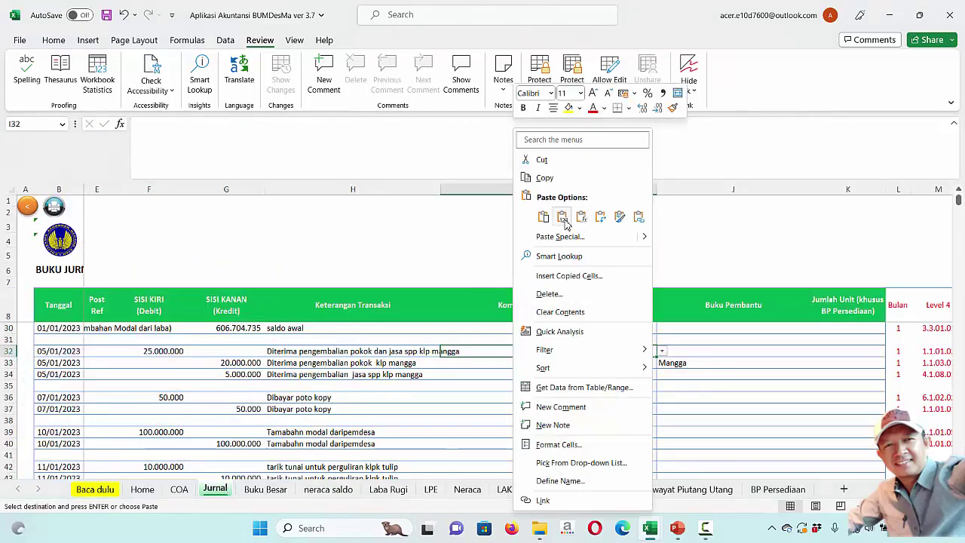
{"action": "left_click", "coordinate": [560, 218]}
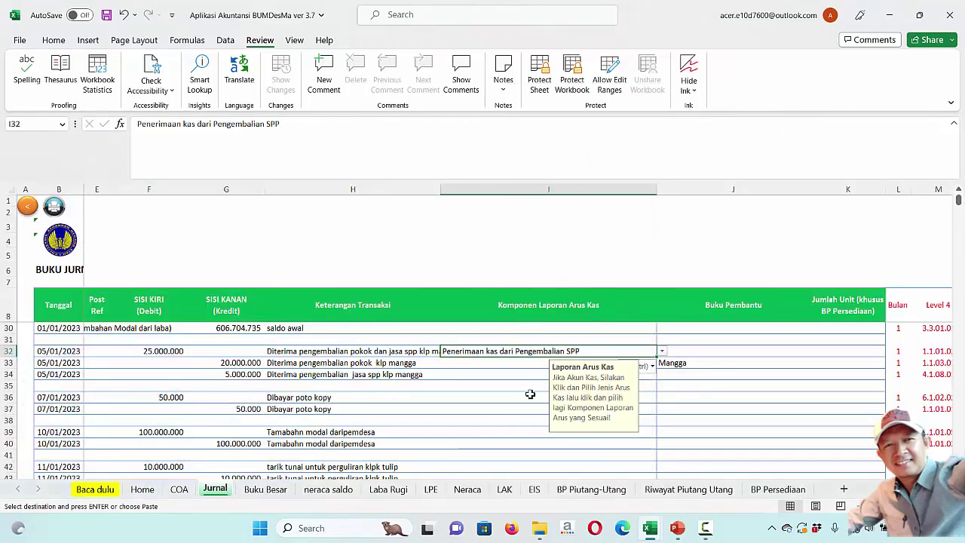
{"action": "left_click", "coordinate": [504, 490]}
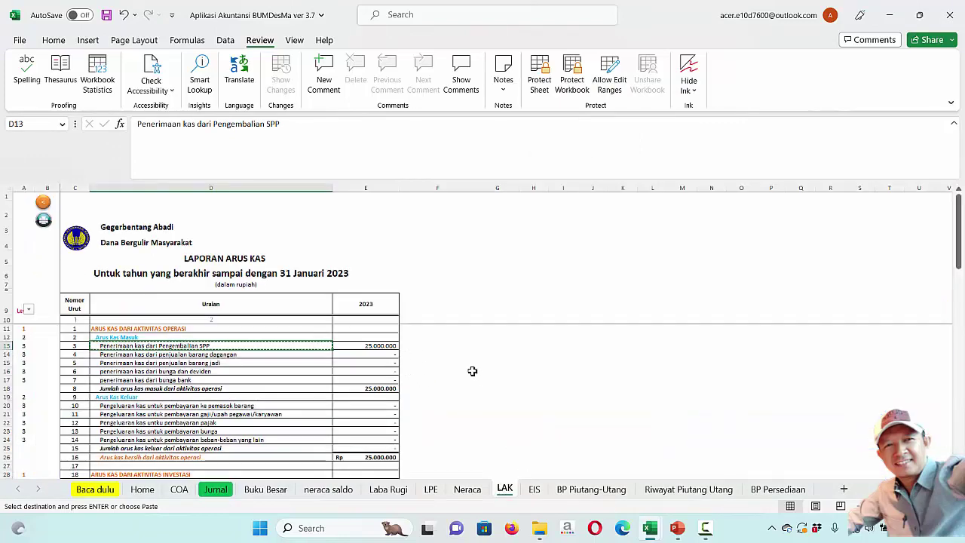
{"action": "scroll", "coordinate": [477, 365], "scroll_direction": "down", "scroll_amount": 13}
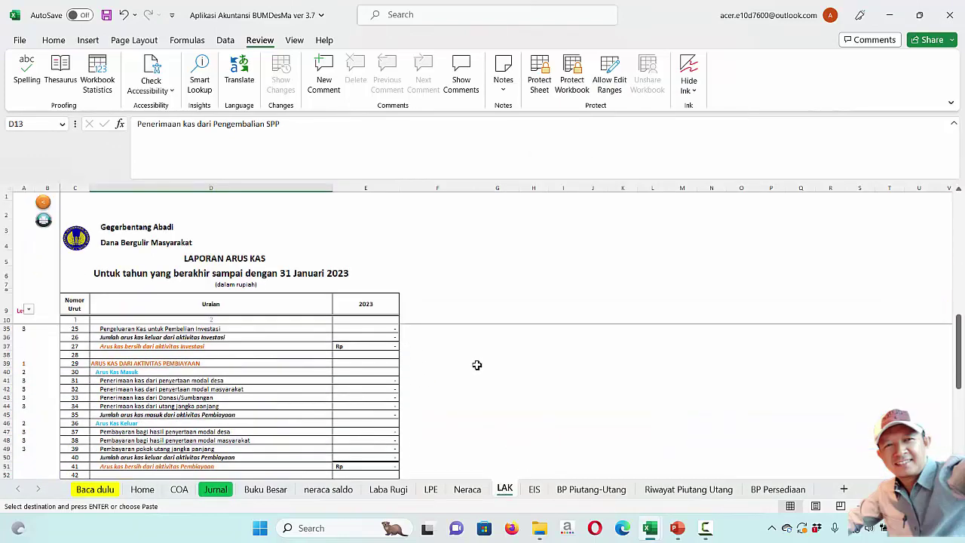
{"action": "scroll", "coordinate": [503, 375], "scroll_direction": "up", "scroll_amount": 13}
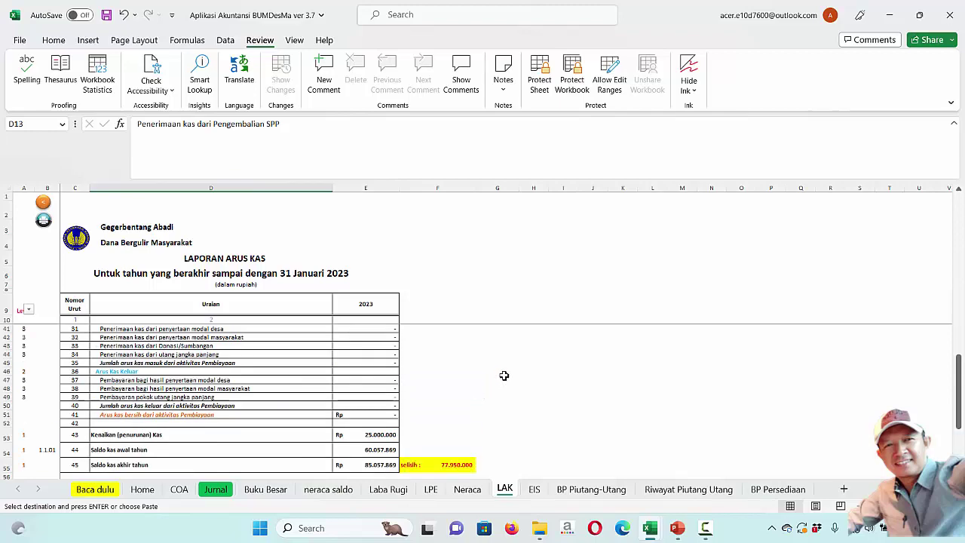
Locate journal row 37's entry, then return to the Laporan Arus Kas sheet
{"action": "left_click", "coordinate": [215, 489]}
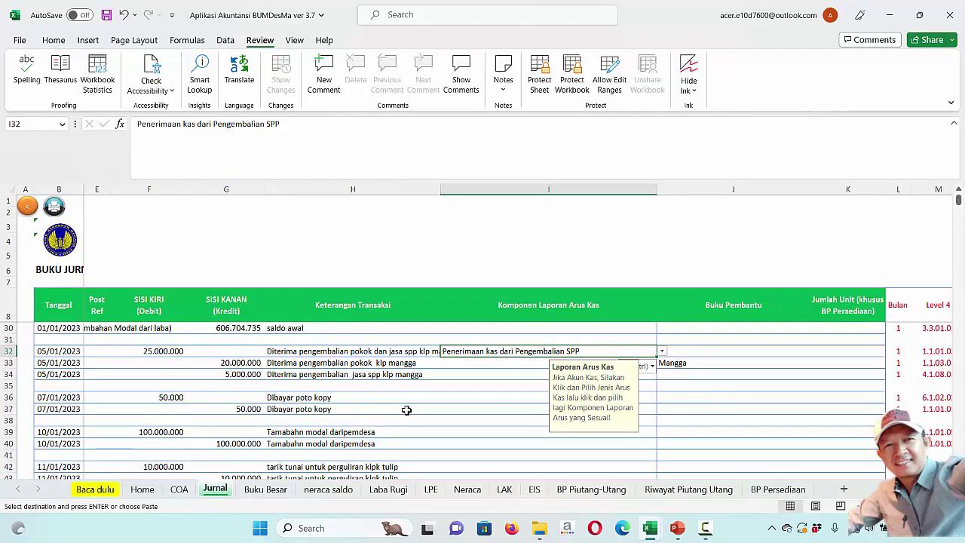
{"action": "left_click", "coordinate": [540, 411]}
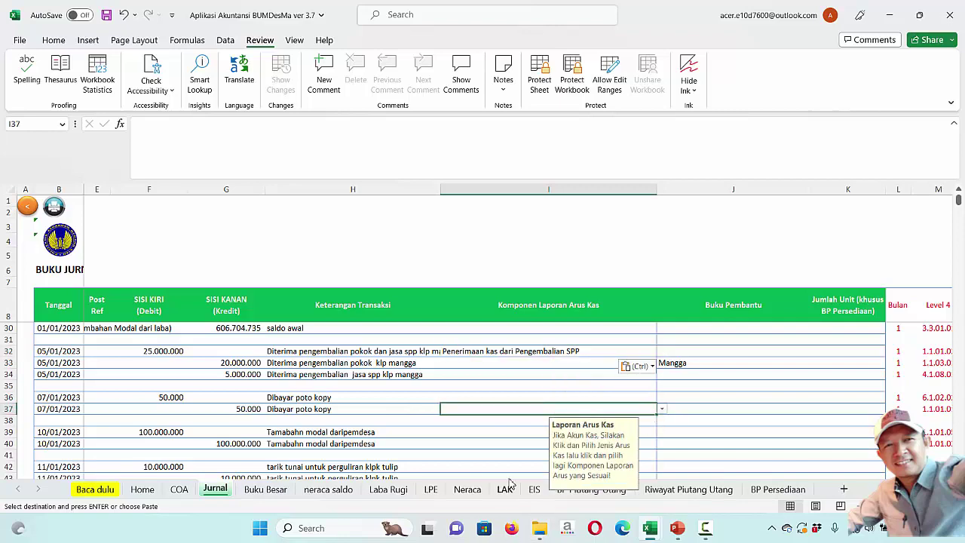
{"action": "key", "text": "Left"}
{"action": "key", "text": "Left"}
{"action": "key", "text": "Left"}
{"action": "key", "text": "Left"}
{"action": "key", "text": "Left"}
{"action": "key", "text": "Left"}
{"action": "key", "text": "Left"}
{"action": "key", "text": "Left"}
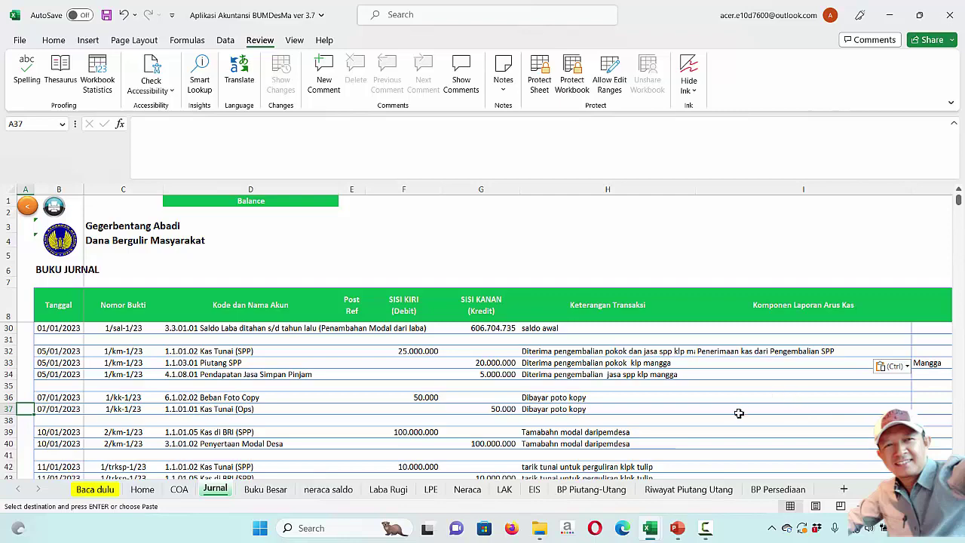
{"action": "left_click", "coordinate": [504, 489]}
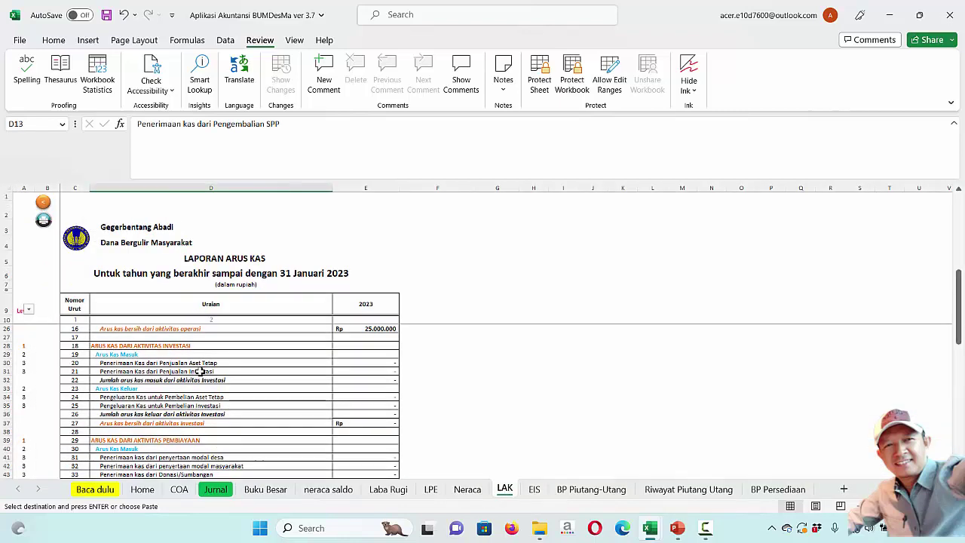
Rename LAK line D20 to 'Pengeluaran kas untuk FC' and copy it
{"action": "scroll", "coordinate": [199, 371], "scroll_direction": "up", "scroll_amount": 5}
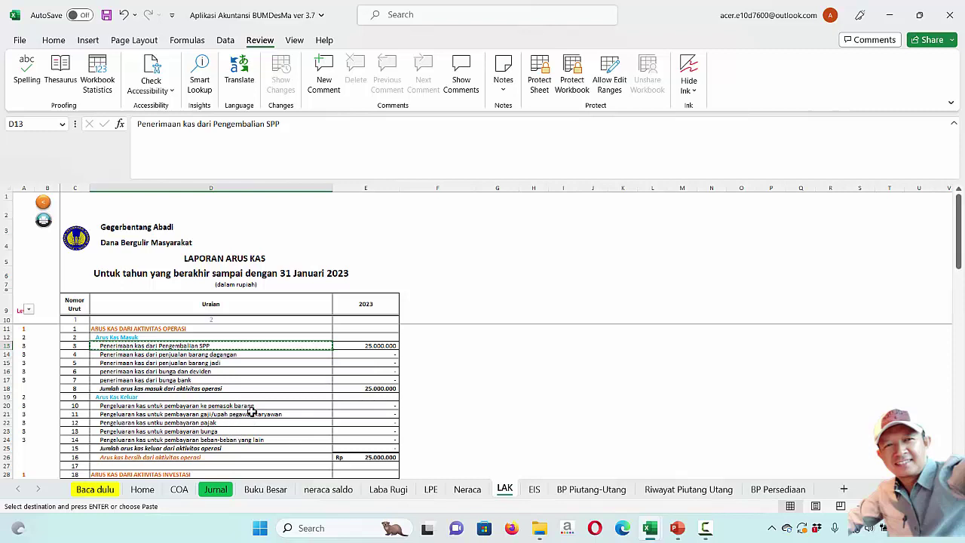
{"action": "left_click", "coordinate": [251, 408]}
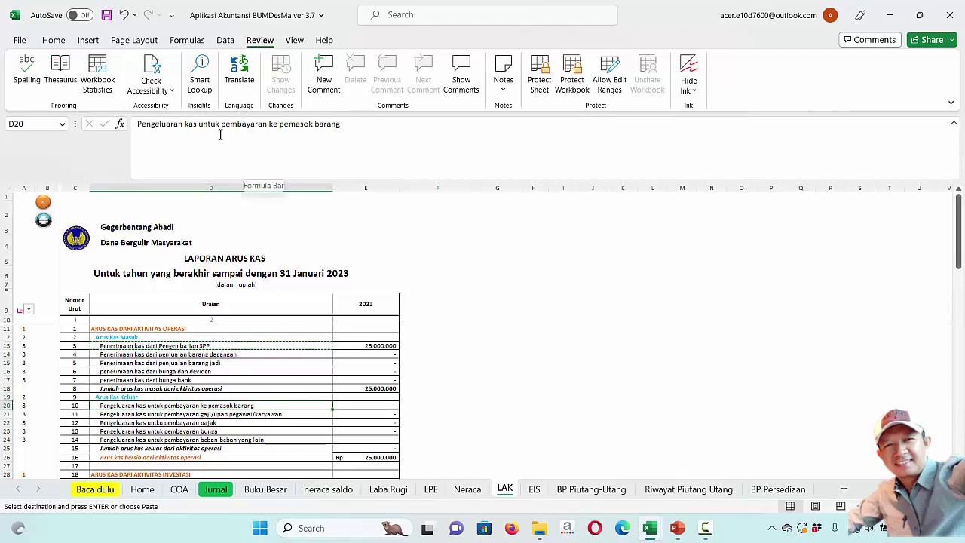
{"action": "left_click_drag", "start_coordinate": [221, 125], "coordinate": [455, 123]}
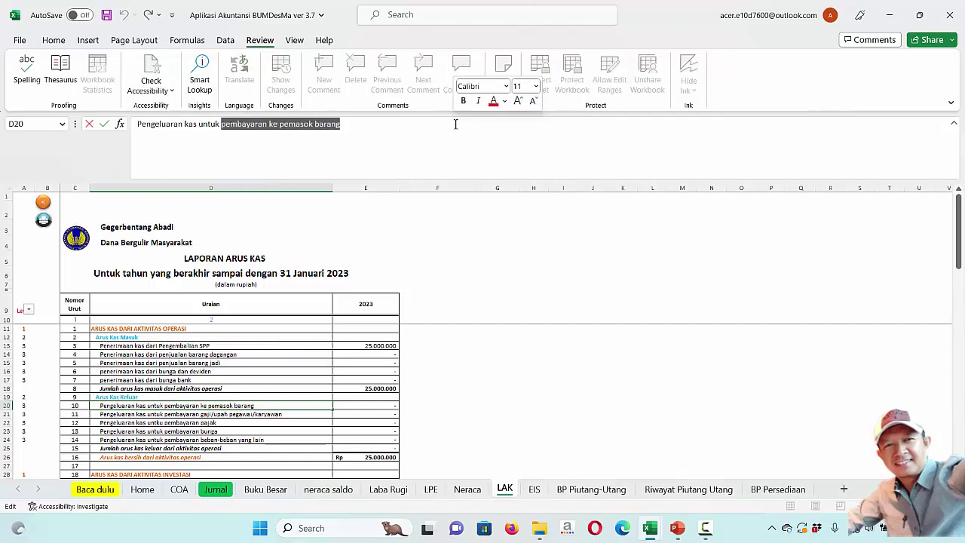
{"action": "type", "text": "FC"}
{"action": "left_click", "coordinate": [523, 377]}
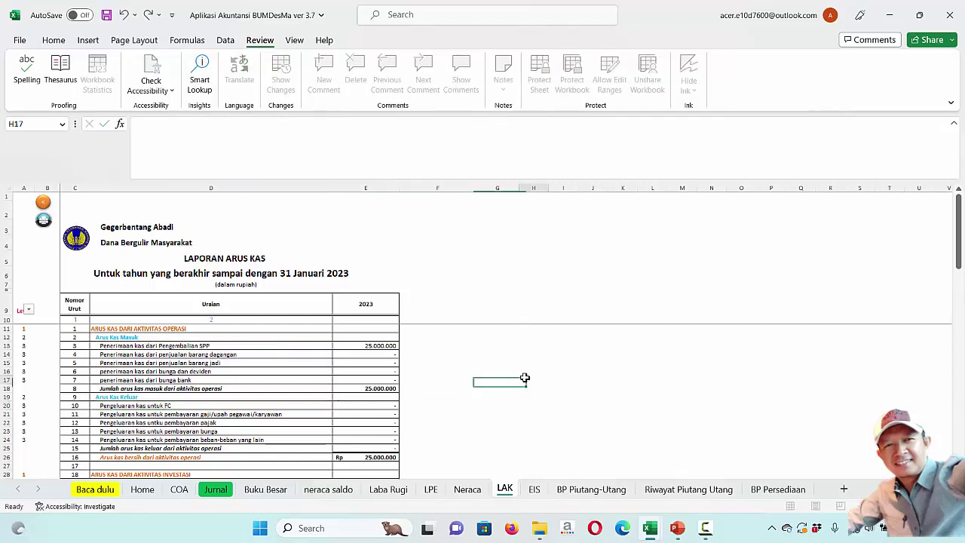
{"action": "left_click", "coordinate": [217, 408]}
{"action": "key", "text": "ctrl+c"}
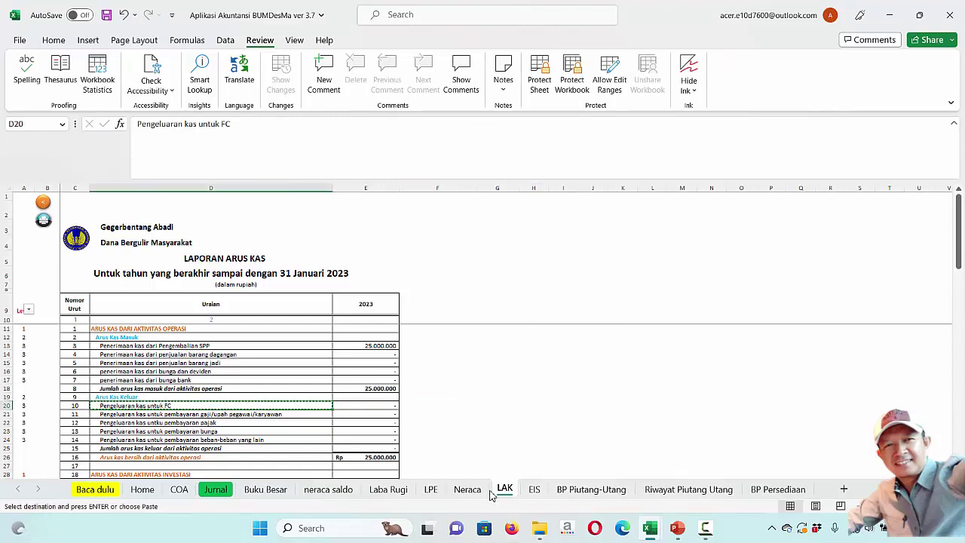
Paste it into Jurnal I37 for the 50.000 photocopy payment and check LAK's outflow
{"action": "left_click", "coordinate": [215, 490]}
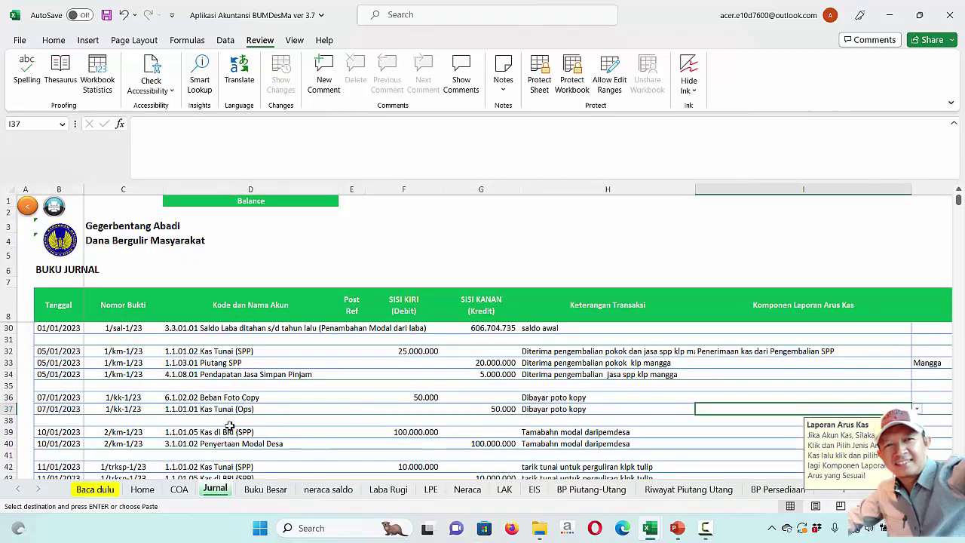
{"action": "right_click", "coordinate": [757, 411]}
{"action": "left_click", "coordinate": [813, 123]}
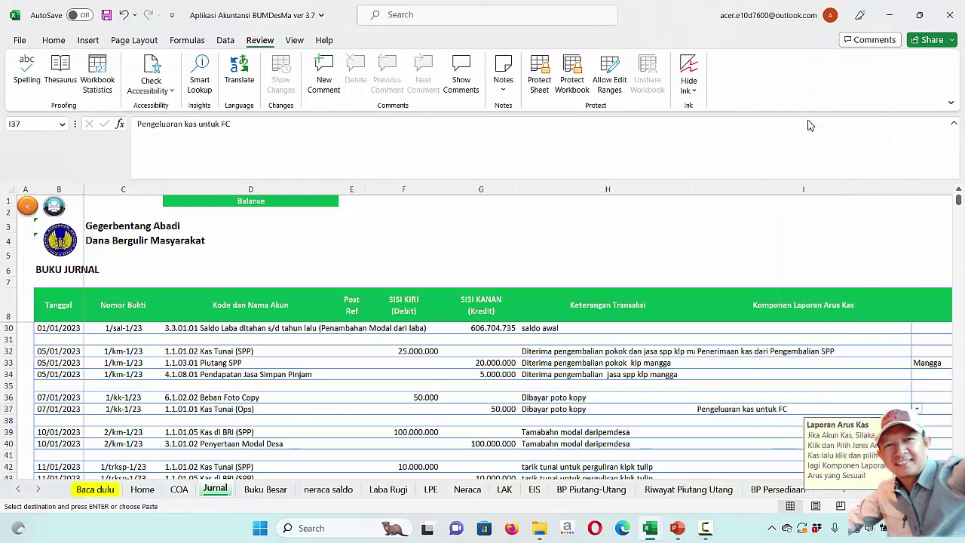
{"action": "left_click", "coordinate": [505, 490]}
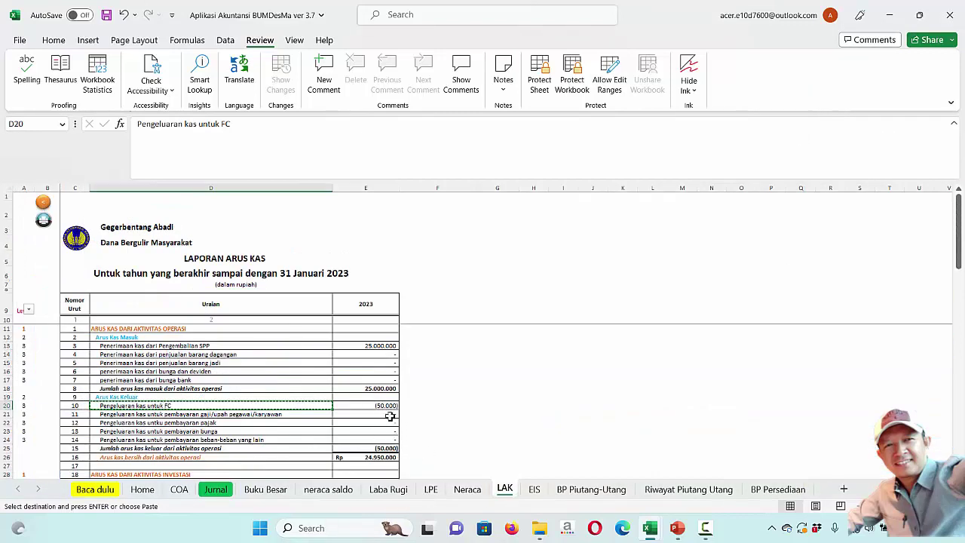
{"action": "scroll", "coordinate": [522, 422], "scroll_direction": "down", "scroll_amount": 7}
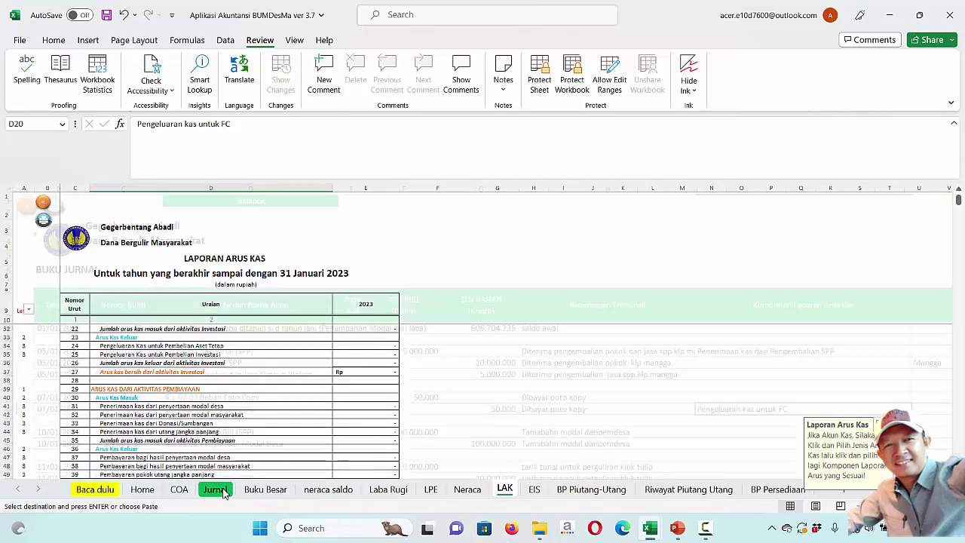
Select the village capital entry's component cell in Jurnal
{"action": "left_click", "coordinate": [223, 491]}
{"action": "scroll", "coordinate": [705, 442], "scroll_direction": "down", "scroll_amount": 1}
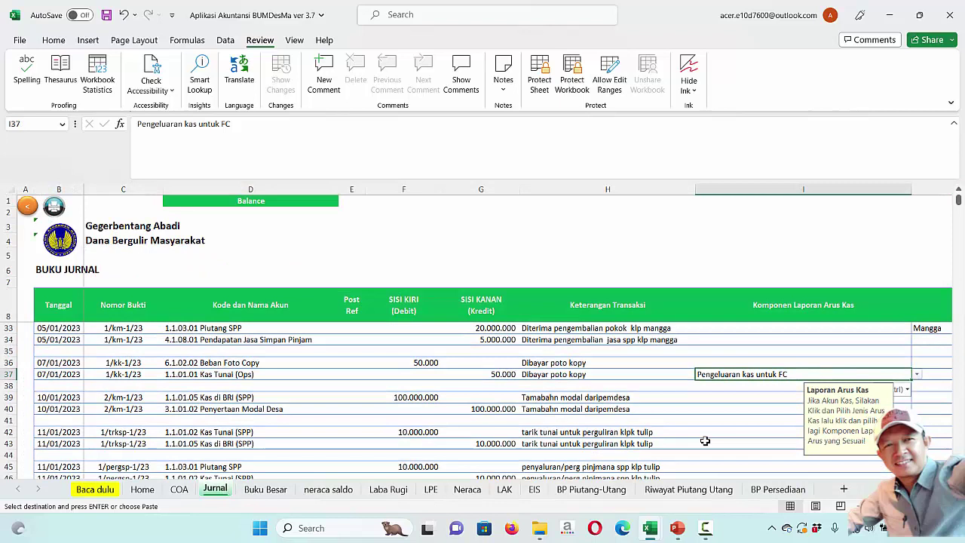
{"action": "left_click", "coordinate": [724, 400]}
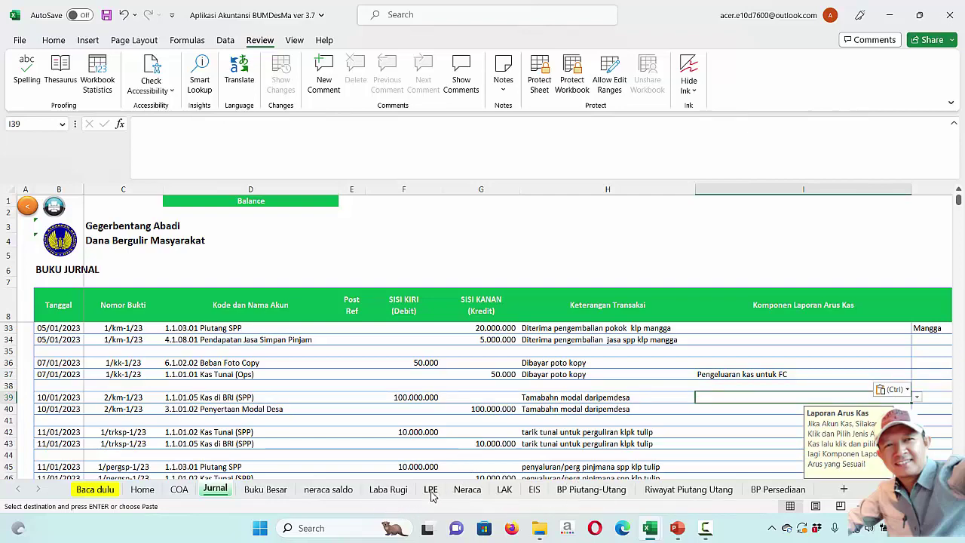
Copy LAK D41 'Penerimaan kas dari penyertaan modal desa' into Jurnal cell I39
{"action": "left_click", "coordinate": [503, 490]}
{"action": "scroll", "coordinate": [410, 414], "scroll_direction": "down", "scroll_amount": 10}
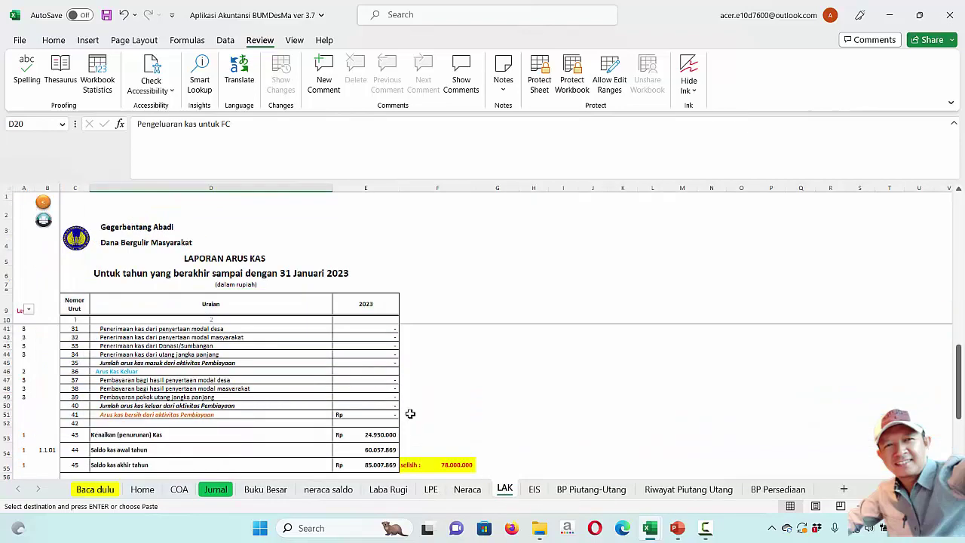
{"action": "scroll", "coordinate": [304, 373], "scroll_direction": "up", "scroll_amount": 1}
{"action": "scroll", "coordinate": [241, 369], "scroll_direction": "up", "scroll_amount": 1}
{"action": "left_click", "coordinate": [237, 356]}
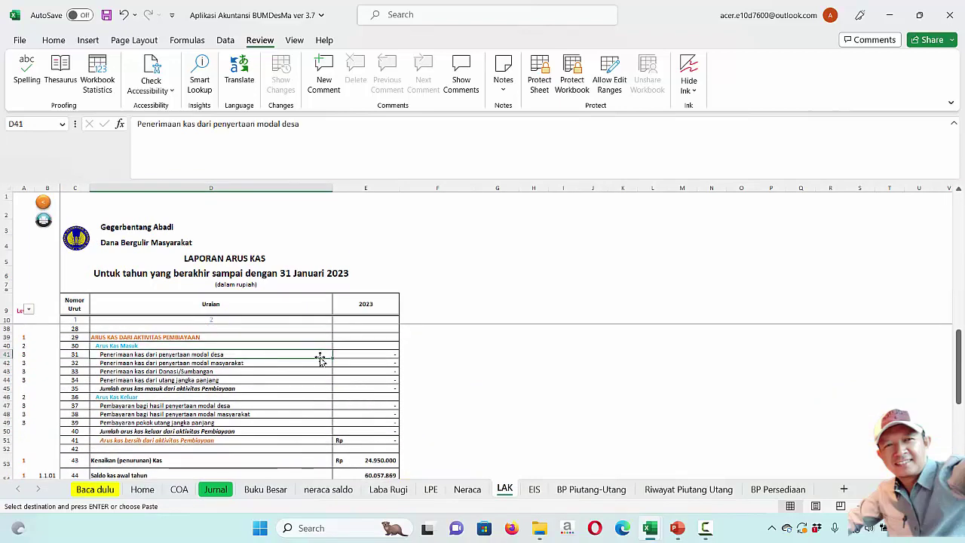
{"action": "left_click", "coordinate": [216, 489]}
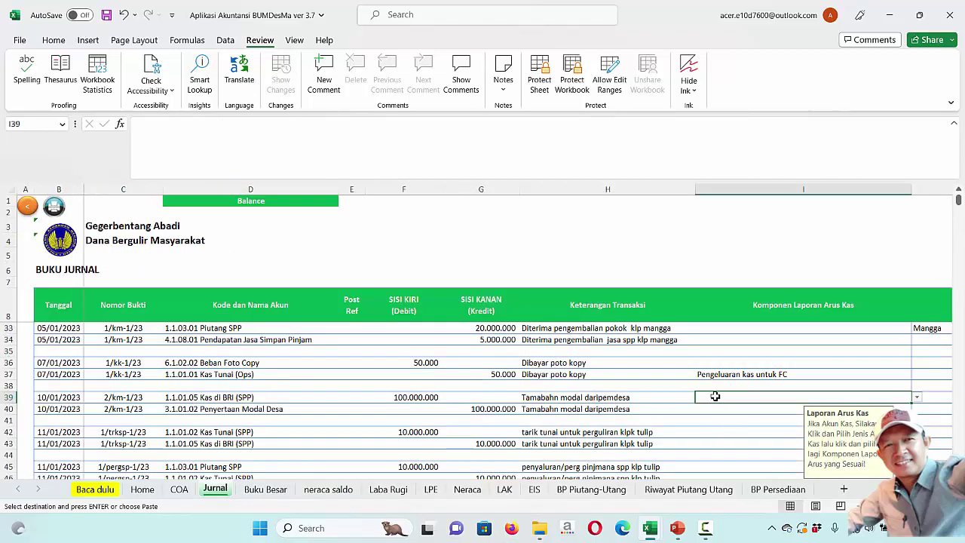
{"action": "right_click", "coordinate": [715, 395]}
{"action": "left_click", "coordinate": [764, 103]}
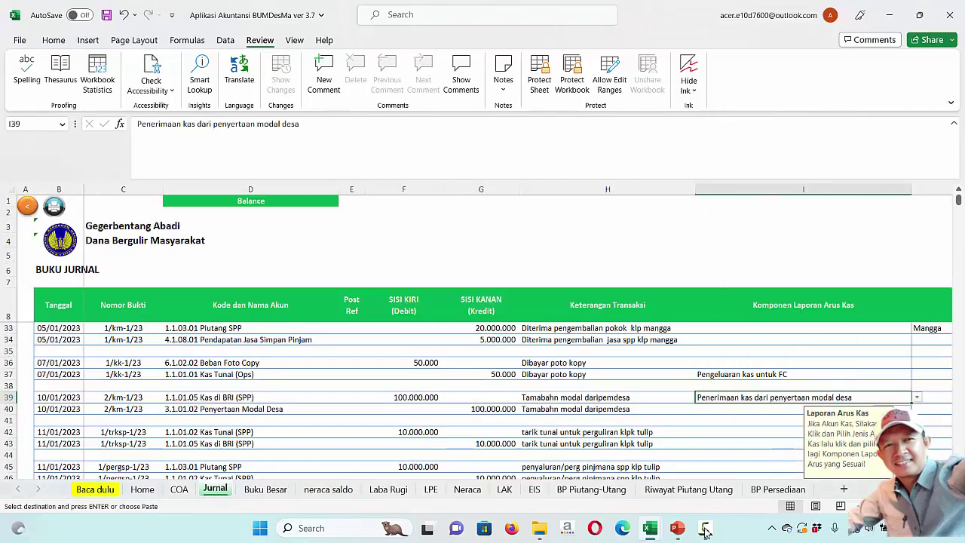
Verify LAK's 100.000.000 financing inflow, then select the cash withdrawal entry's component cell
{"action": "left_click", "coordinate": [504, 489]}
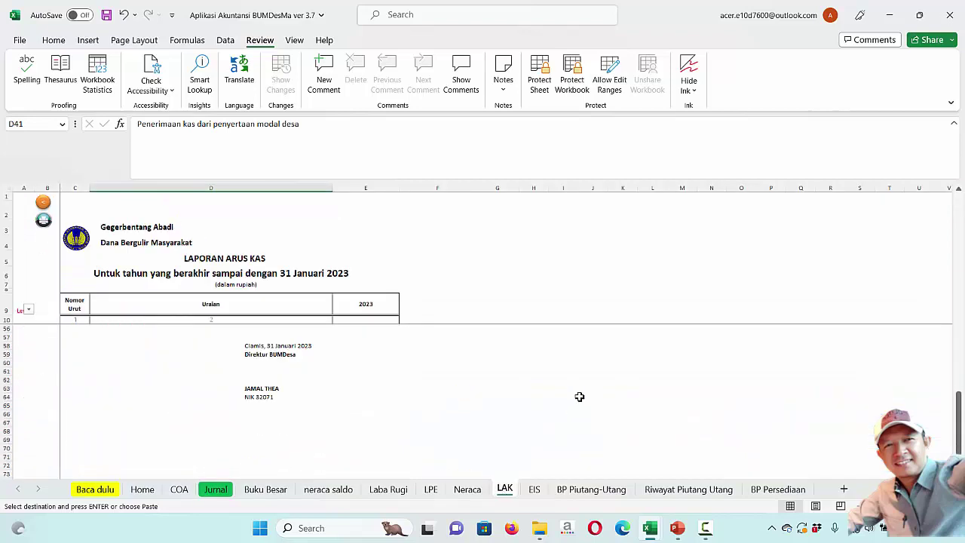
{"action": "scroll", "coordinate": [579, 396], "scroll_direction": "up", "scroll_amount": 3}
{"action": "scroll", "coordinate": [528, 410], "scroll_direction": "up", "scroll_amount": 10}
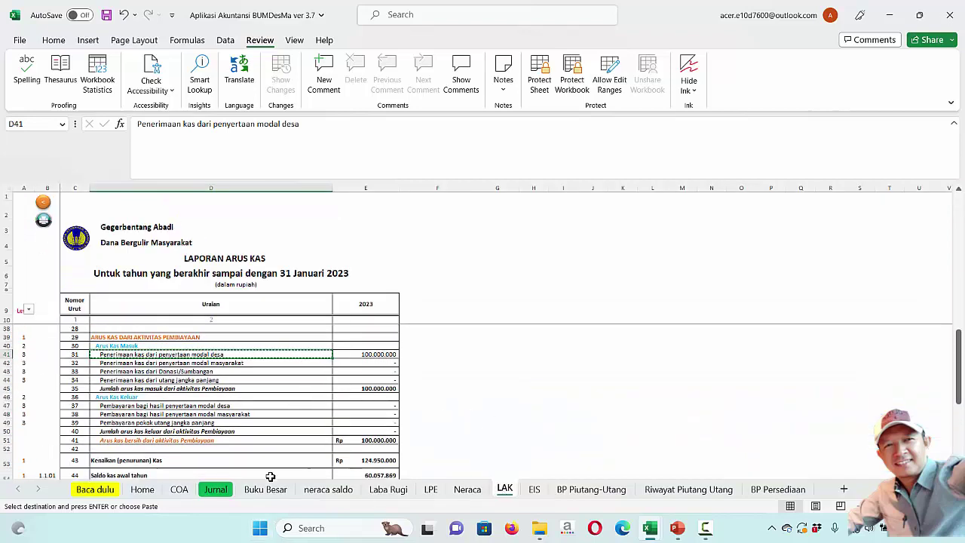
{"action": "left_click", "coordinate": [216, 489]}
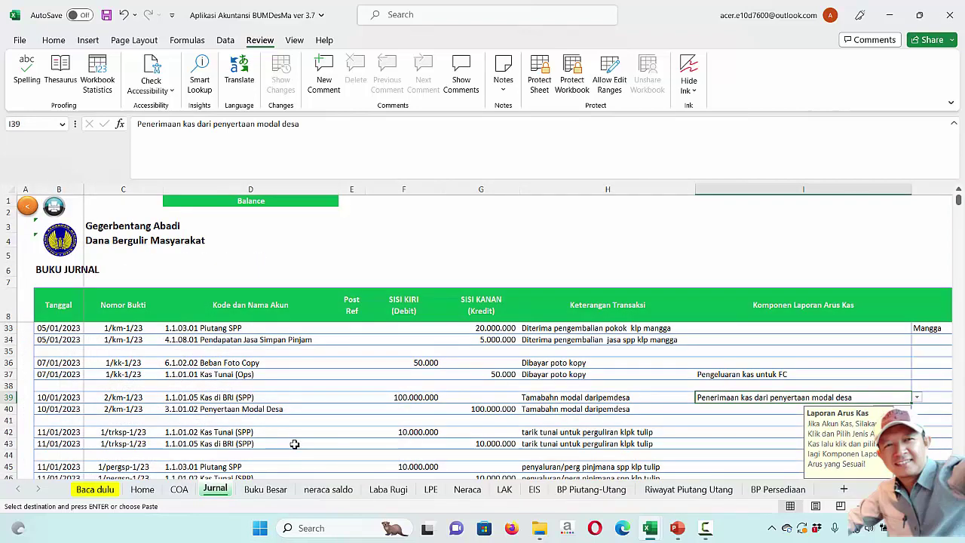
{"action": "left_click", "coordinate": [702, 436]}
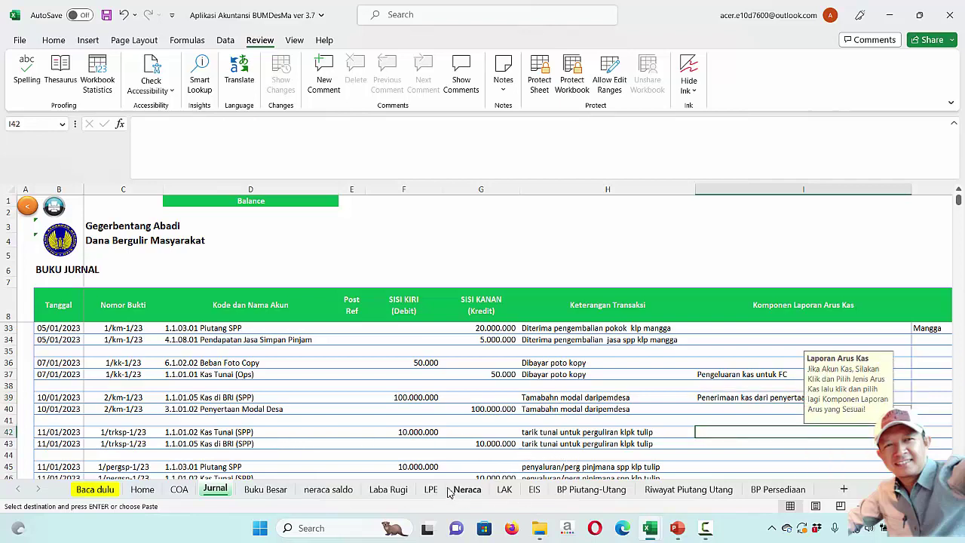
Rename LAK line D43 from the donation wording to 'Penerimaan kas dari Bank' and copy it
{"action": "left_click", "coordinate": [504, 489]}
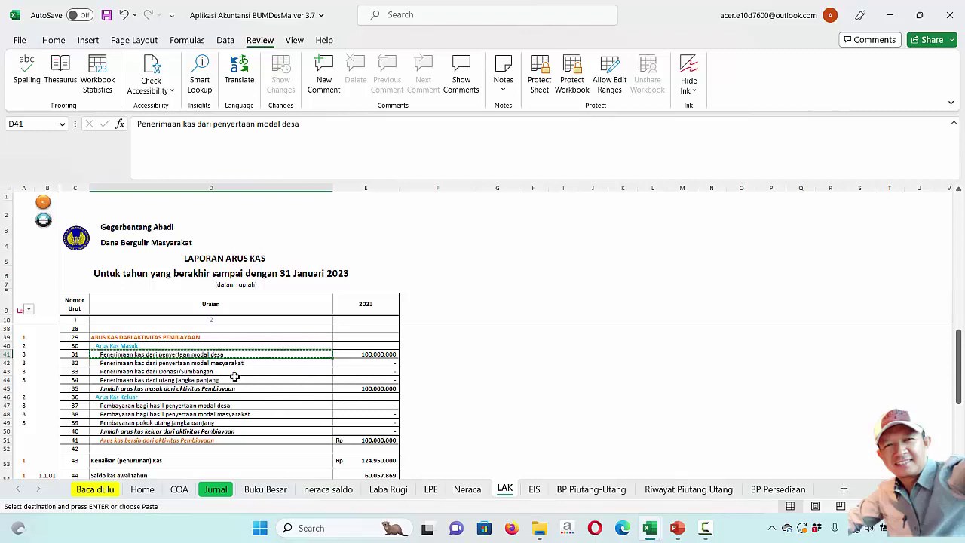
{"action": "left_click", "coordinate": [238, 369]}
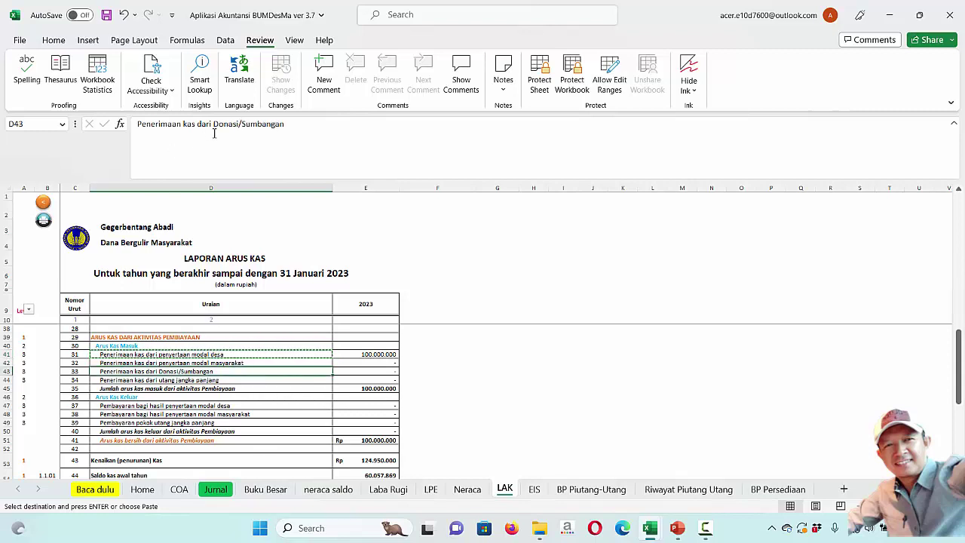
{"action": "left_click_drag", "start_coordinate": [215, 123], "coordinate": [448, 121]}
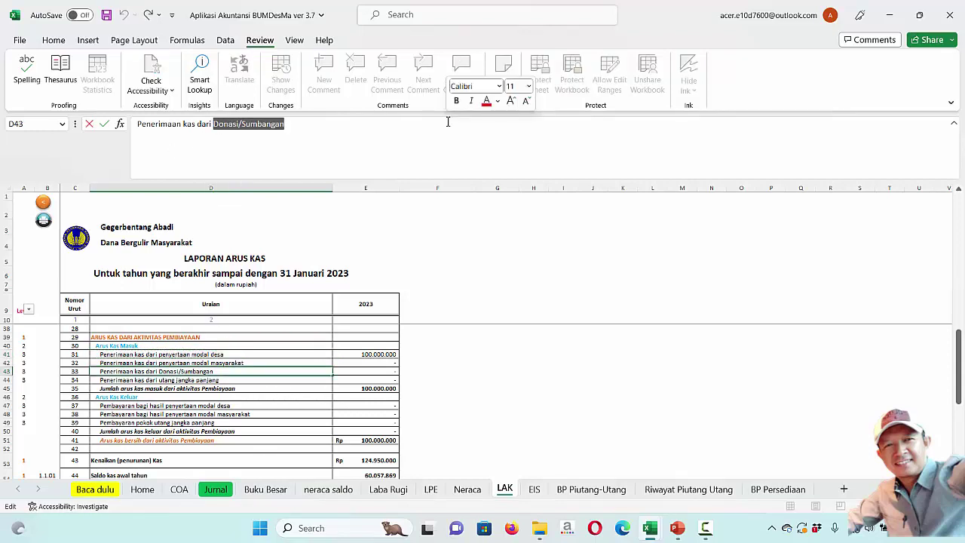
{"action": "type", "text": "ank"}
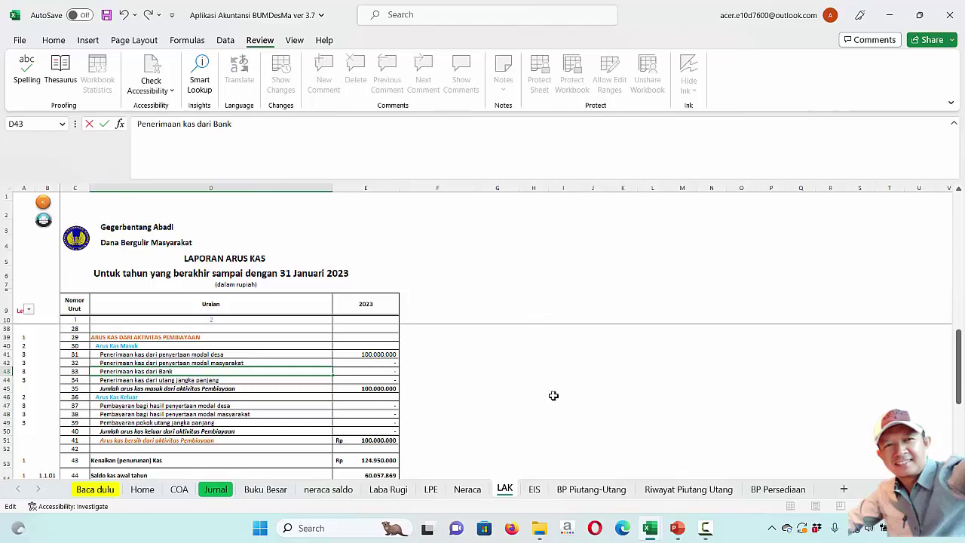
{"action": "left_click", "coordinate": [553, 395]}
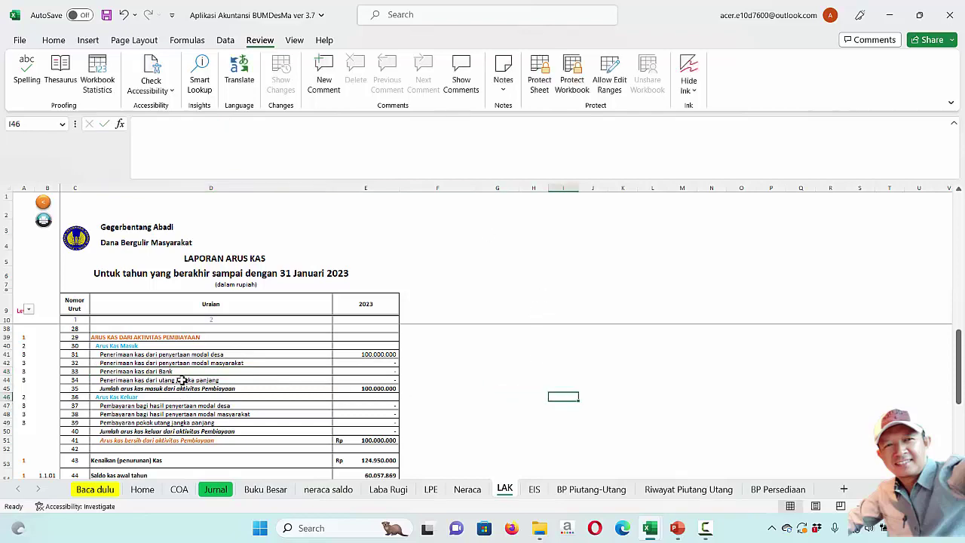
{"action": "left_click", "coordinate": [181, 371]}
{"action": "key", "text": "ctrl+c"}
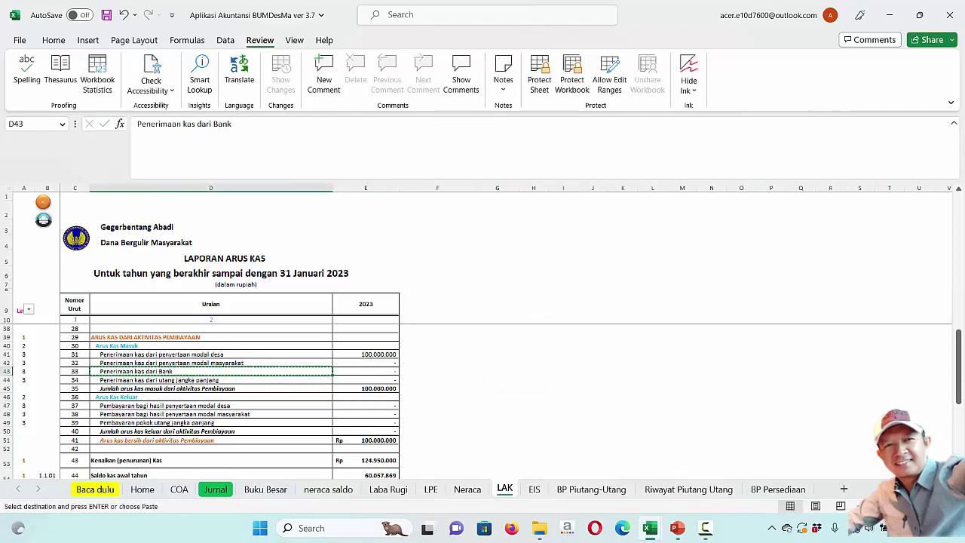
Paste the bank receipt label into Jurnal I42, then clear it again
{"action": "left_click", "coordinate": [215, 489]}
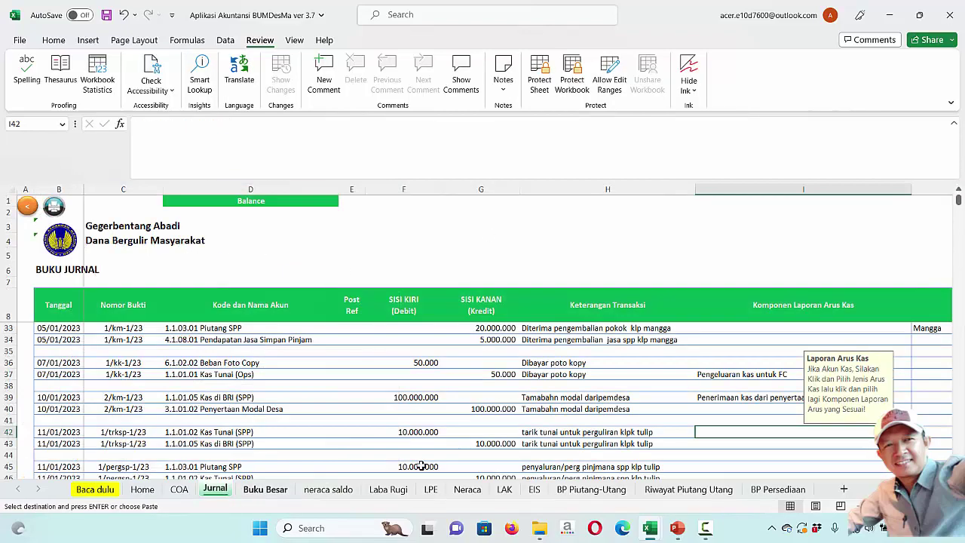
{"action": "right_click", "coordinate": [737, 432]}
{"action": "left_click", "coordinate": [792, 143]}
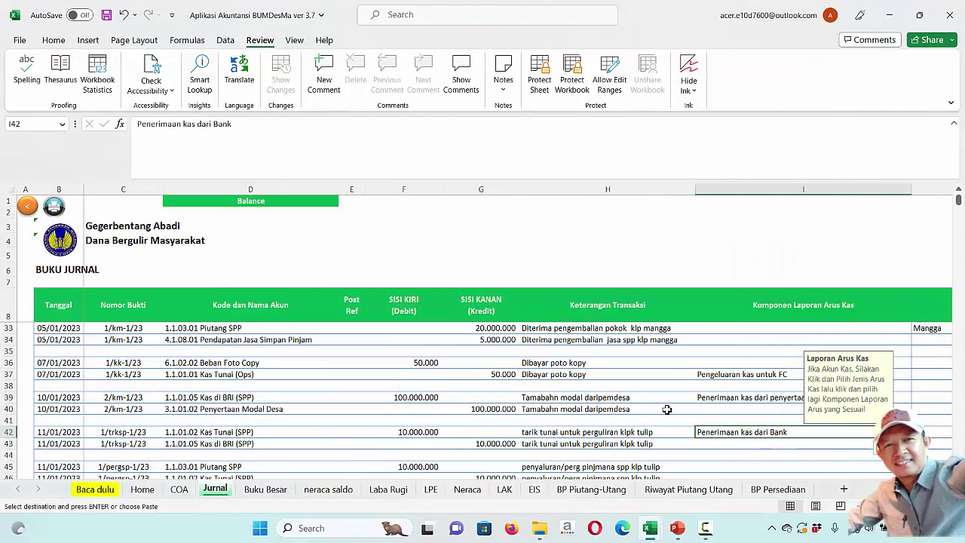
{"action": "scroll", "coordinate": [667, 410], "scroll_direction": "down", "scroll_amount": 2}
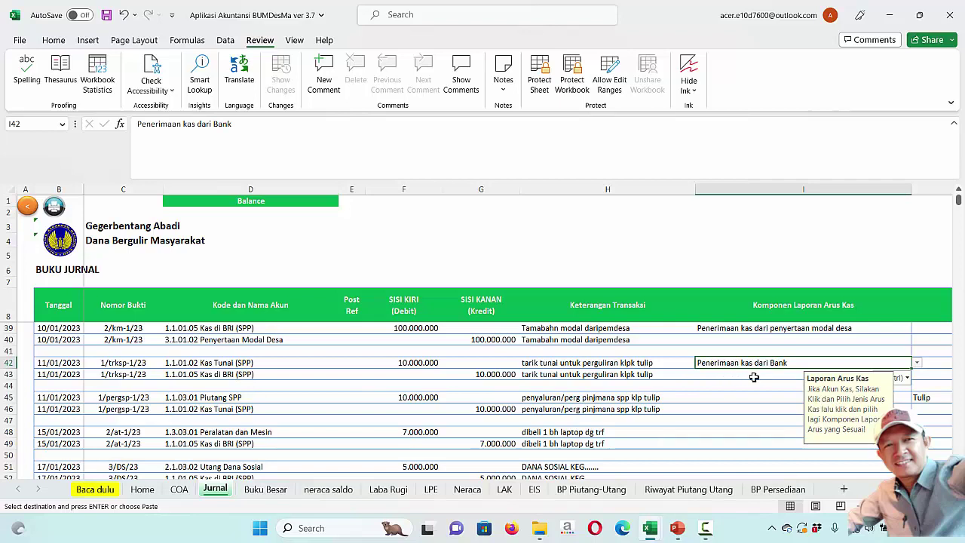
{"action": "key", "text": "Delete"}
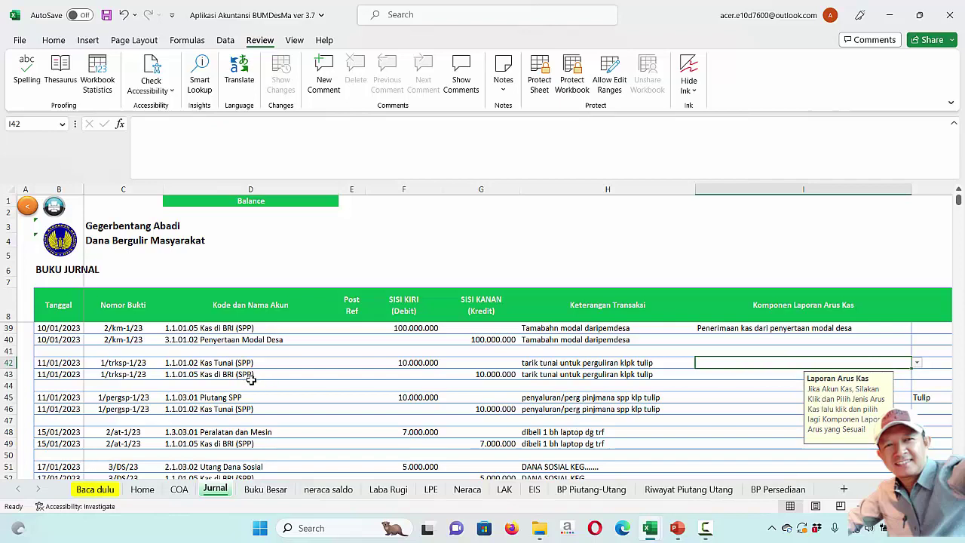
Replace LAK line D48's profit-sharing payment wording with 'Penyaluran SPP' and copy it
{"action": "left_click", "coordinate": [744, 411]}
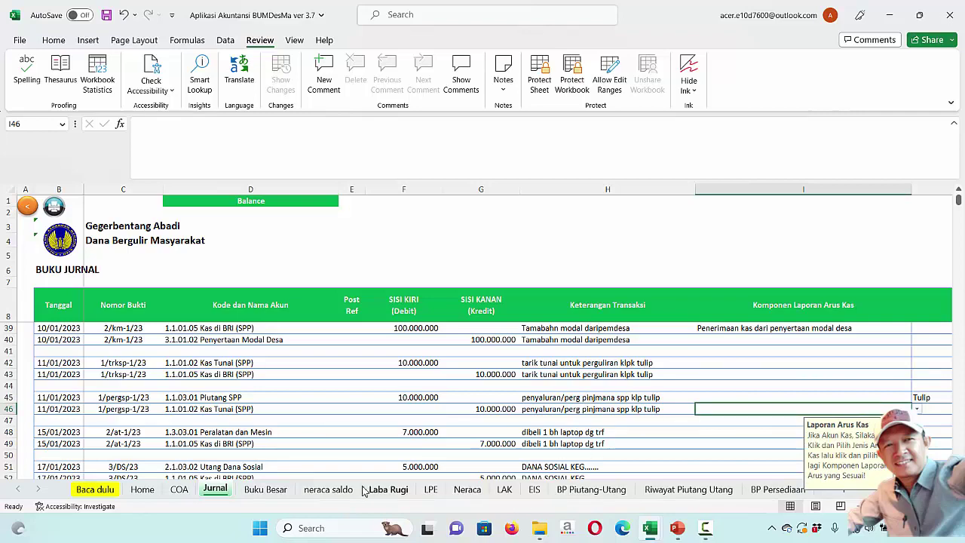
{"action": "left_click", "coordinate": [504, 490]}
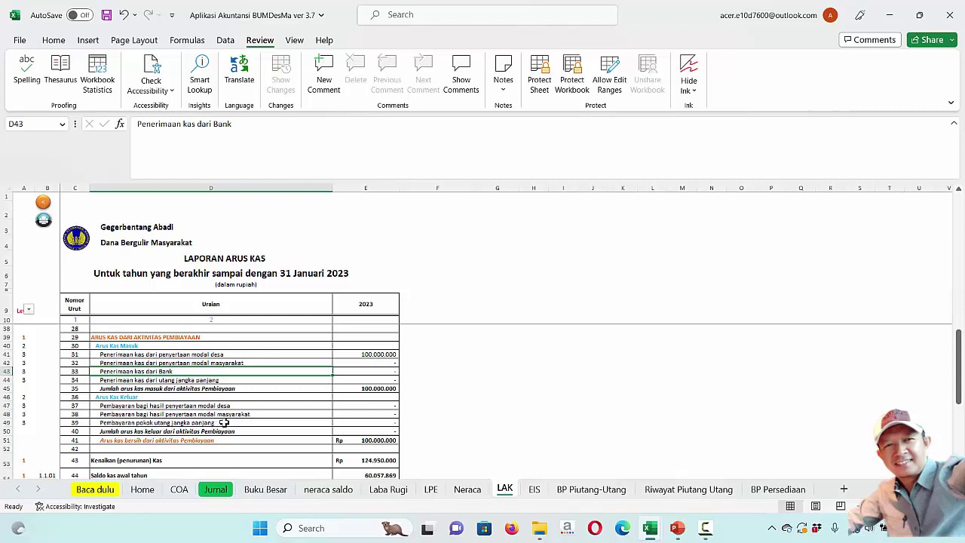
{"action": "left_click", "coordinate": [240, 415]}
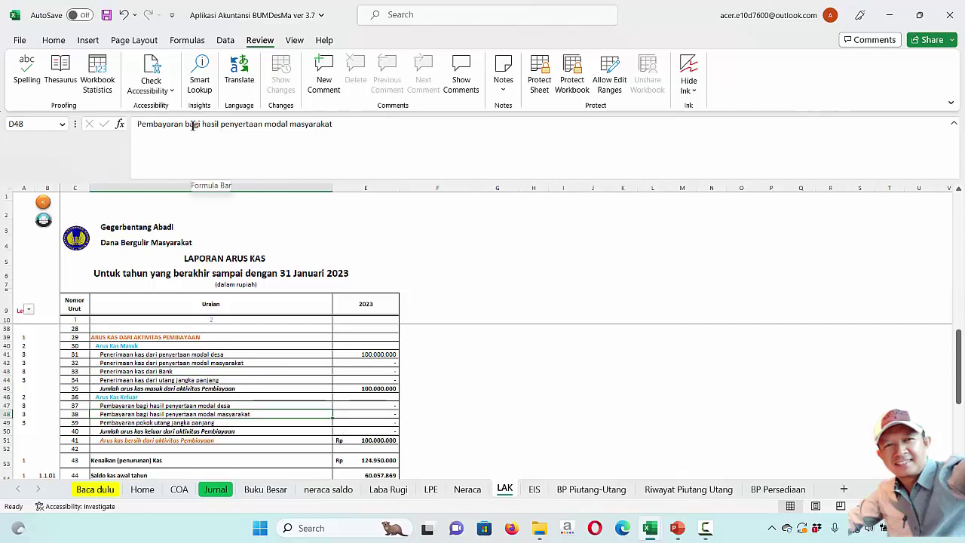
{"action": "left_click_drag", "start_coordinate": [184, 125], "coordinate": [392, 125]}
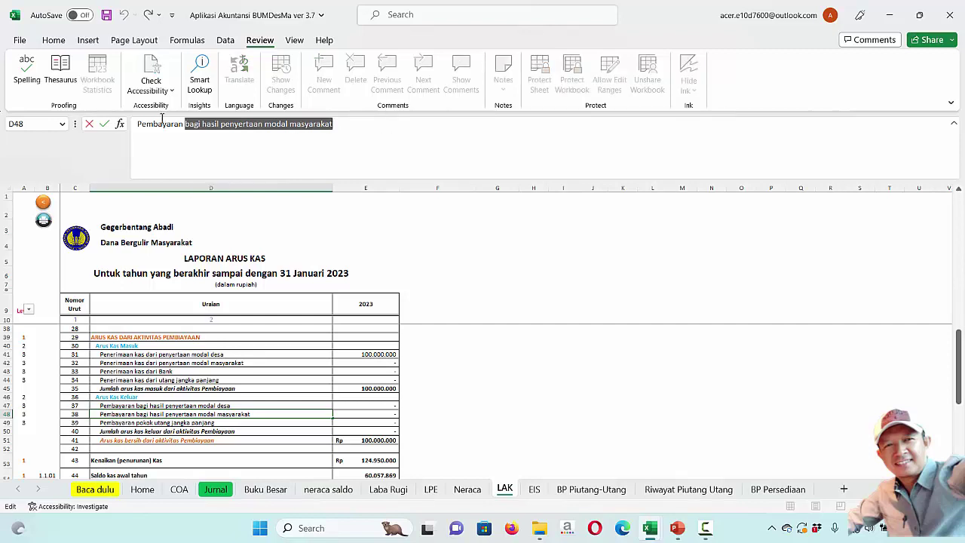
{"action": "left_click_drag", "start_coordinate": [140, 124], "coordinate": [506, 123]}
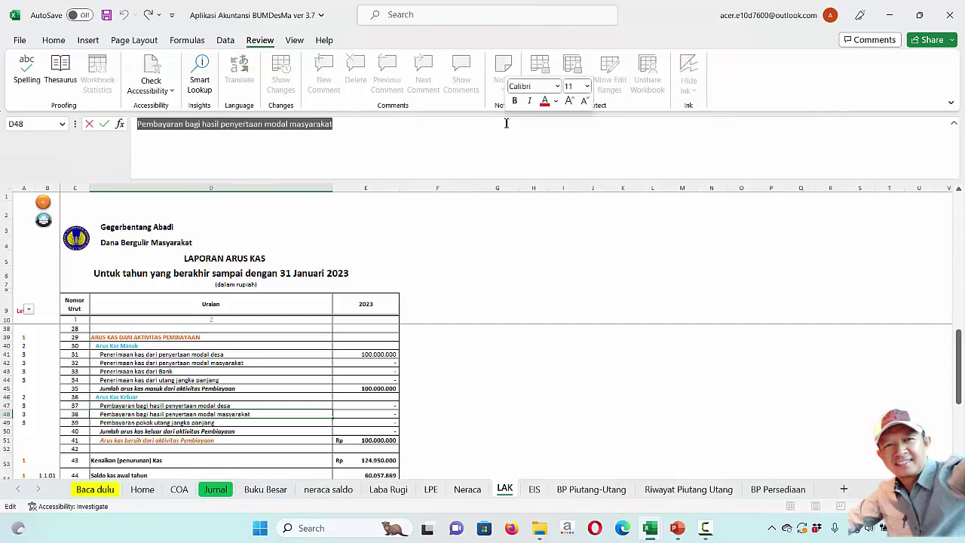
{"action": "type", "text": "Penyaluran SPP"}
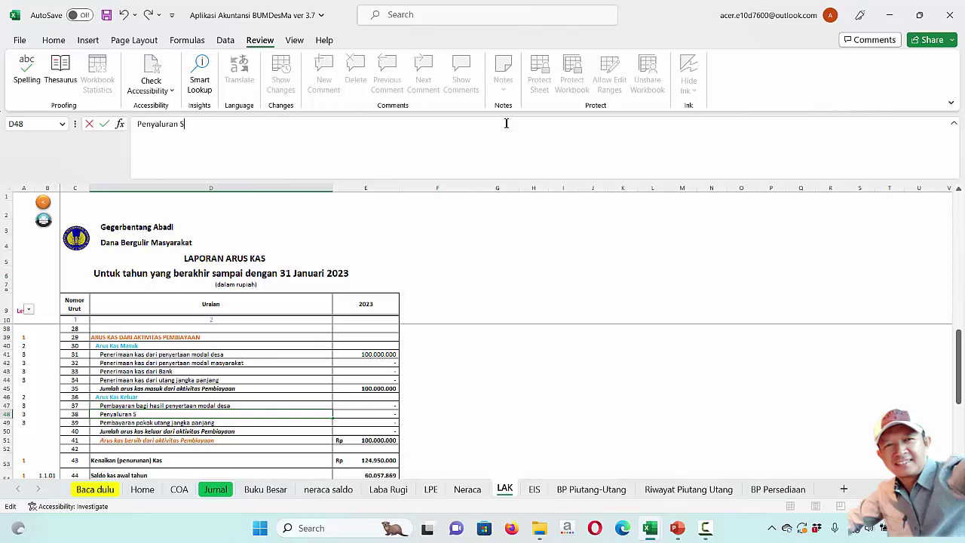
{"action": "left_click", "coordinate": [533, 460]}
{"action": "left_click", "coordinate": [227, 414]}
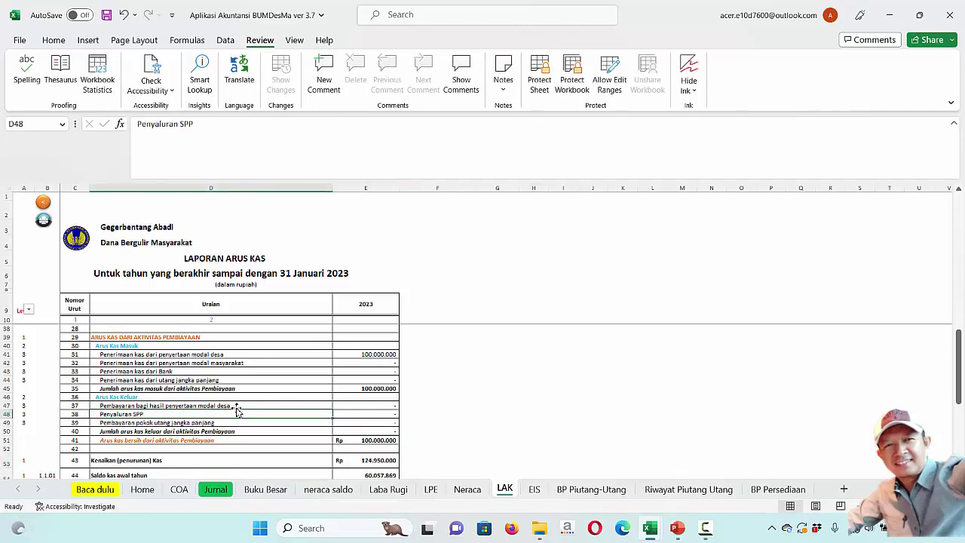
{"action": "key", "text": "ctrl+c"}
{"action": "left_click", "coordinate": [215, 489]}
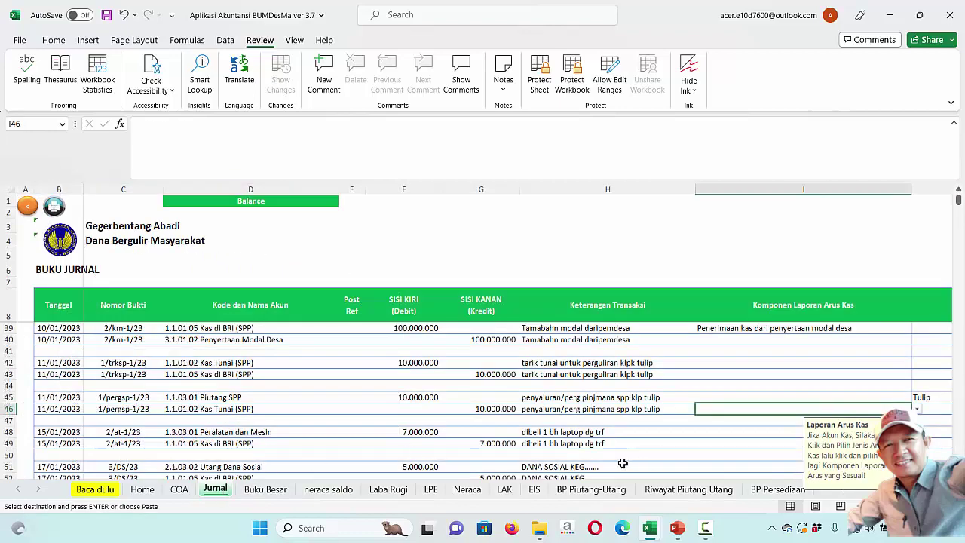
Paste Penyaluran SPP into Jurnal I46 and confirm LAK shows (10.000.000) and 90.000.000 net financing
{"action": "right_click", "coordinate": [718, 408]}
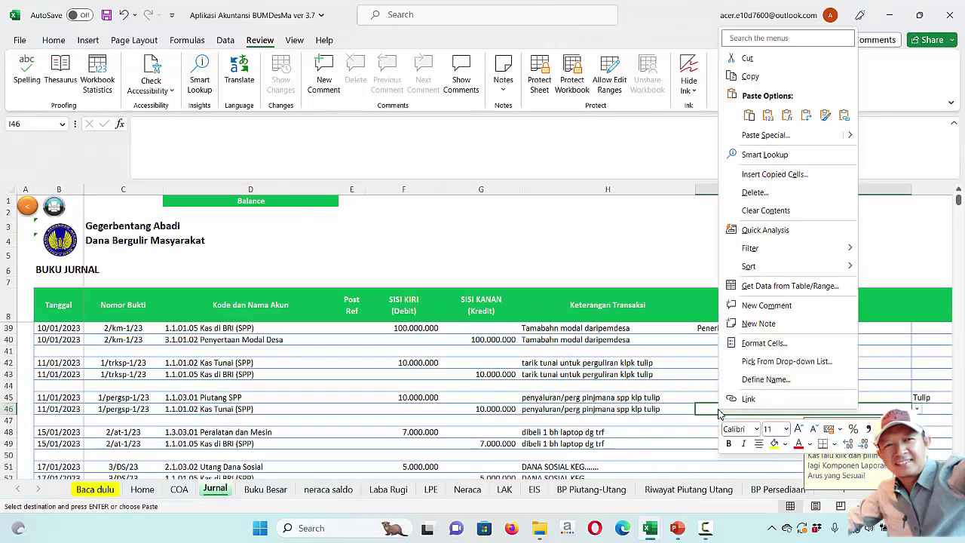
{"action": "left_click", "coordinate": [772, 118]}
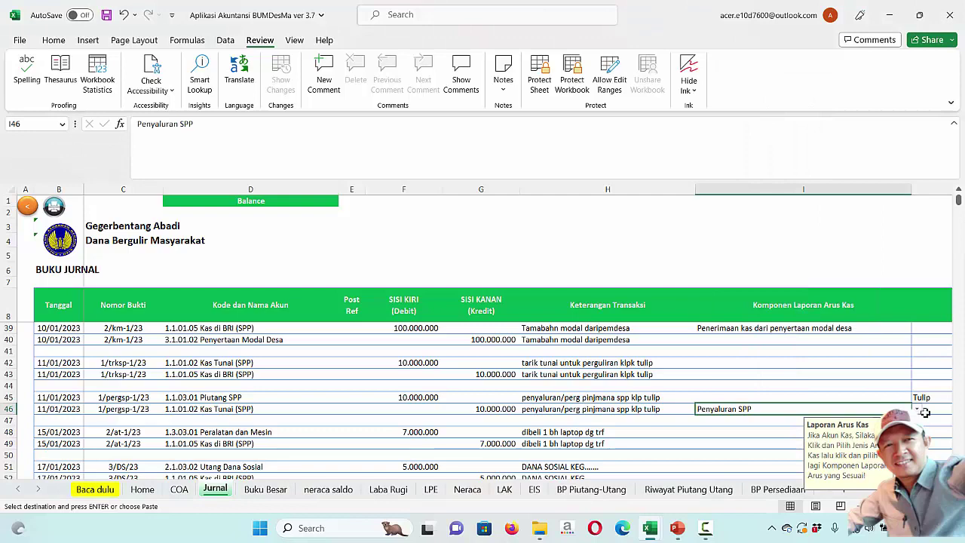
{"action": "left_click", "coordinate": [505, 490]}
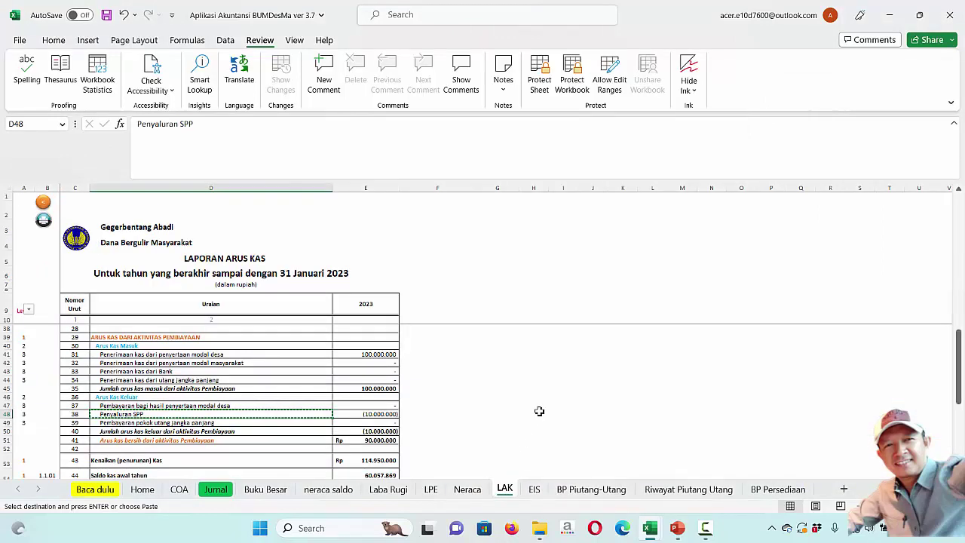
{"action": "scroll", "coordinate": [539, 411], "scroll_direction": "down", "scroll_amount": 2}
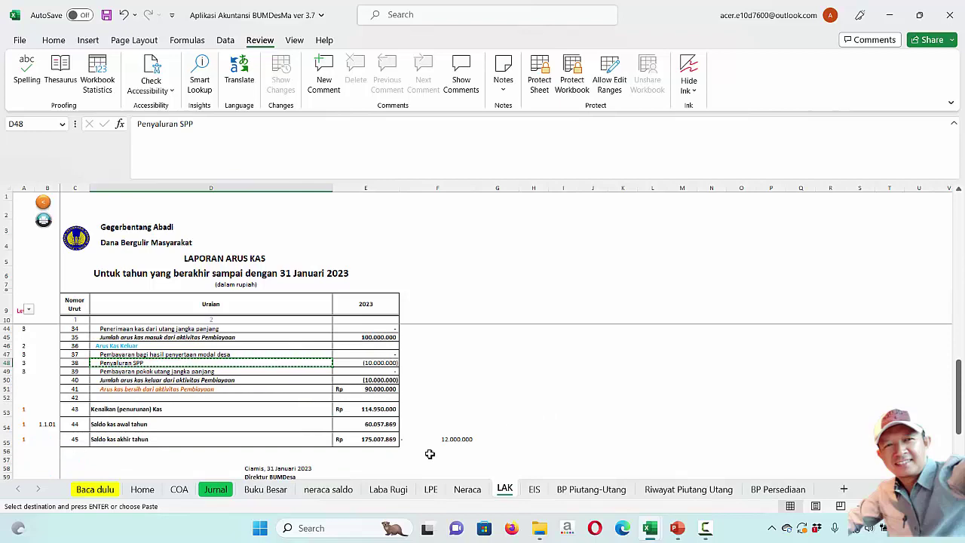
{"action": "left_click", "coordinate": [227, 495]}
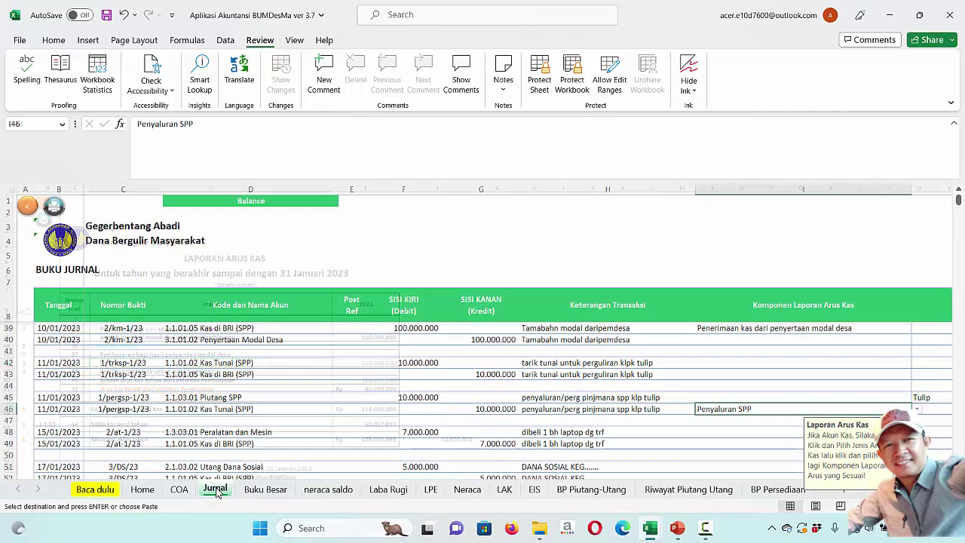
{"action": "scroll", "coordinate": [655, 435], "scroll_direction": "down", "scroll_amount": 1}
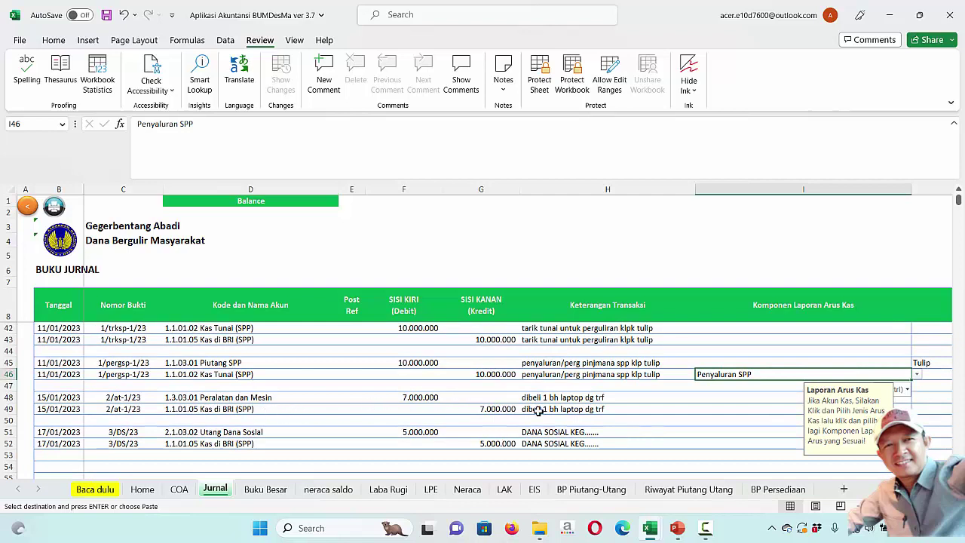
{"action": "left_click", "coordinate": [737, 409]}
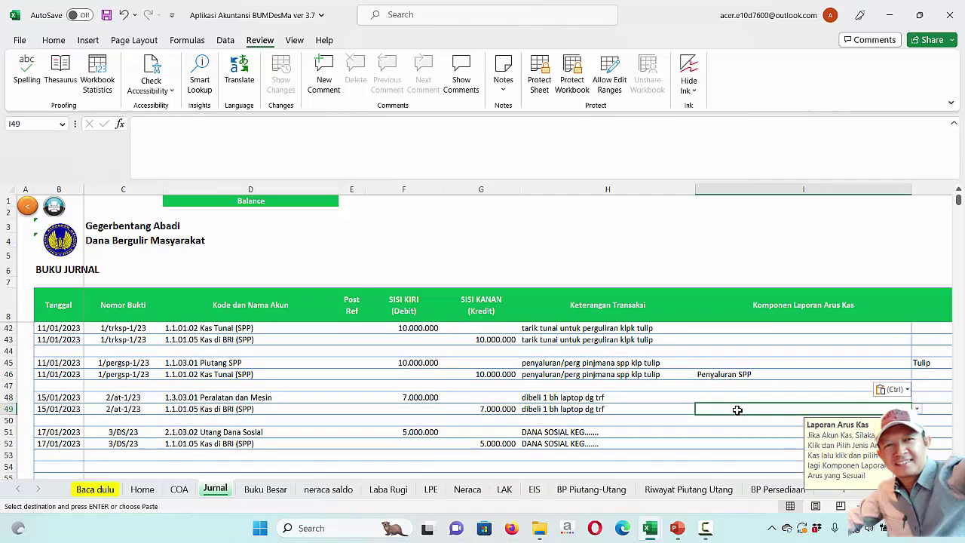
{"action": "left_click", "coordinate": [505, 491]}
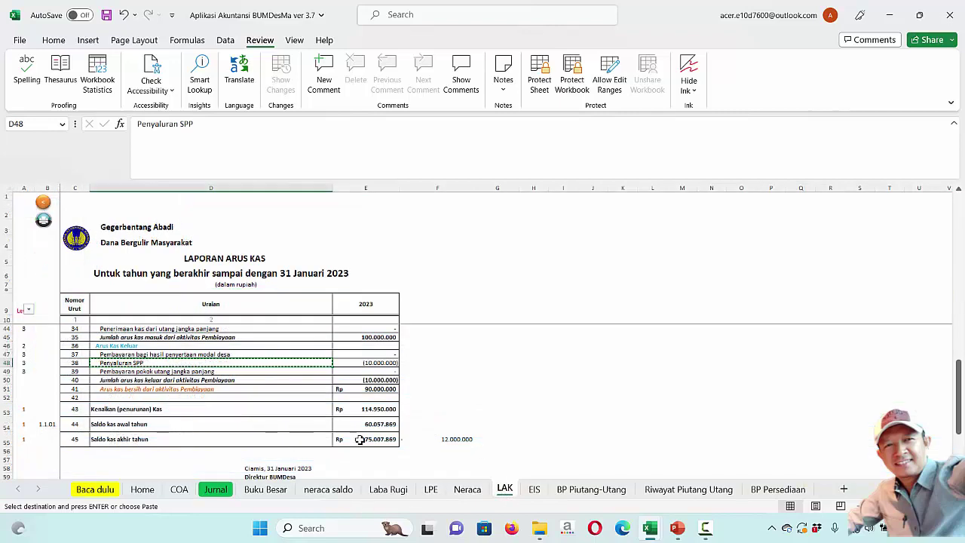
Review the LAK report and pick the 'Pengeluaran Kas untuk Pembelian Aset Tetap' item in D34
{"action": "left_click", "coordinate": [357, 435]}
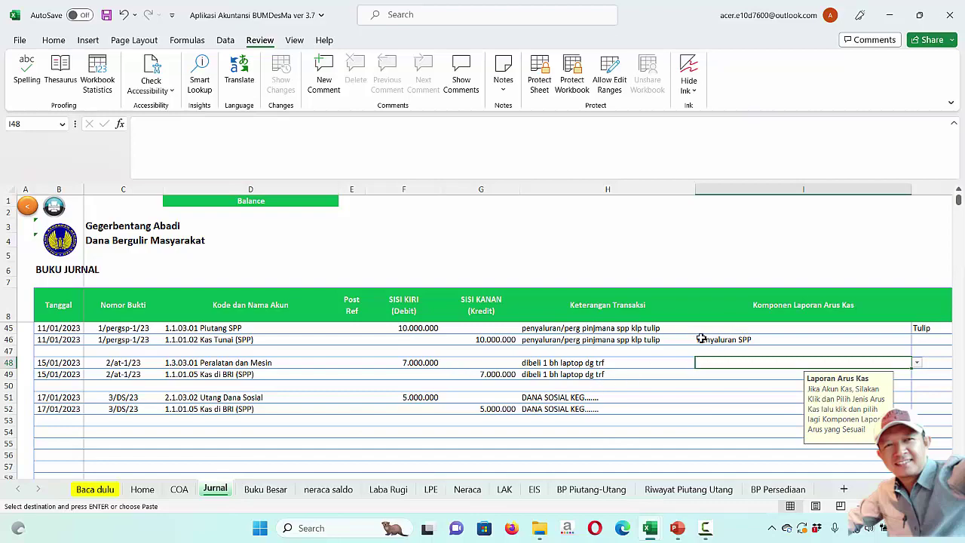
{"action": "left_click", "coordinate": [504, 489]}
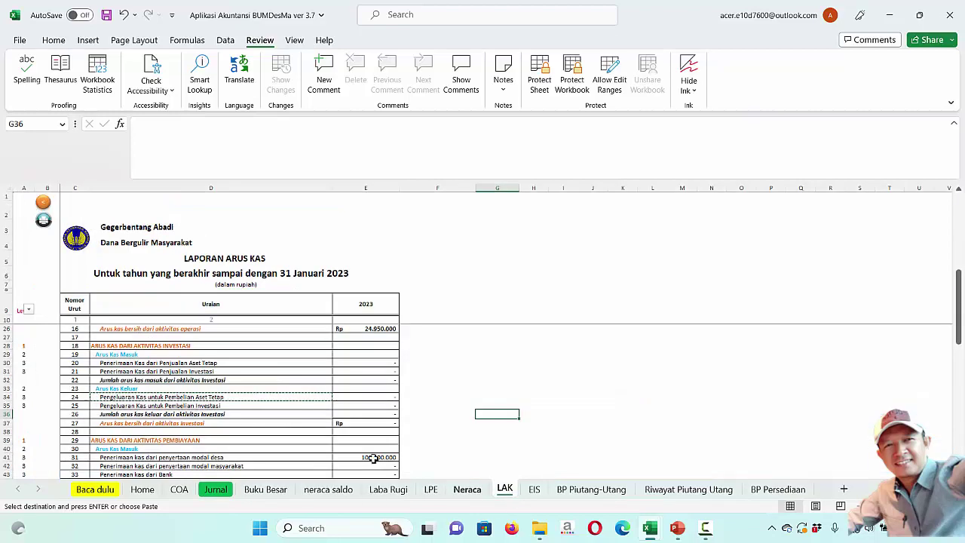
{"action": "scroll", "coordinate": [221, 415], "scroll_direction": "down", "scroll_amount": 4}
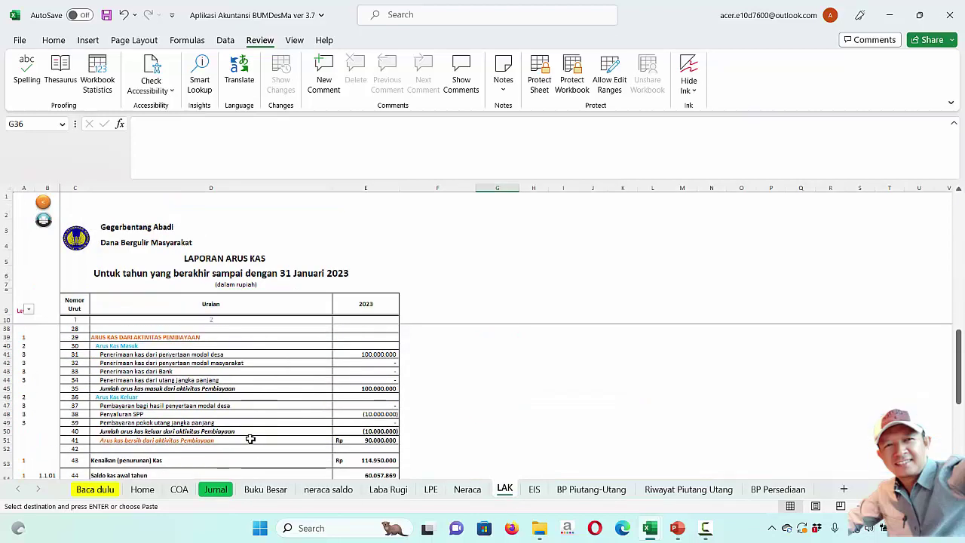
{"action": "scroll", "coordinate": [213, 409], "scroll_direction": "down", "scroll_amount": 2}
{"action": "scroll", "coordinate": [205, 376], "scroll_direction": "up", "scroll_amount": 5}
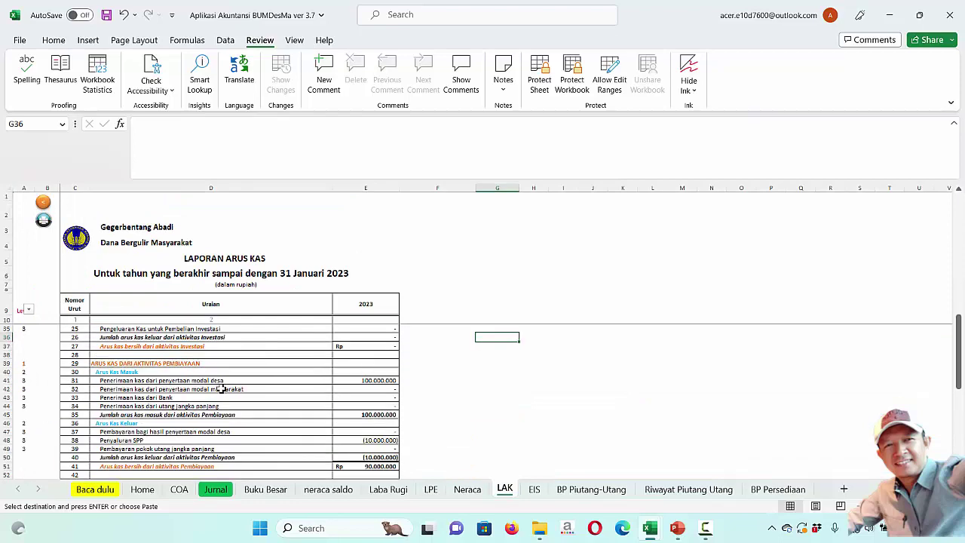
{"action": "left_click", "coordinate": [215, 490]}
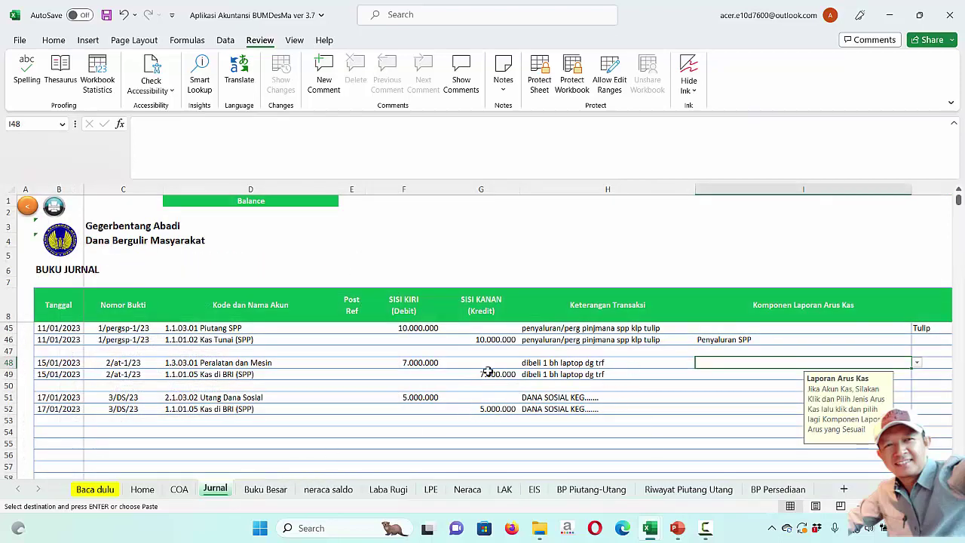
{"action": "left_click", "coordinate": [507, 490]}
{"action": "scroll", "coordinate": [316, 411], "scroll_direction": "down", "scroll_amount": 2}
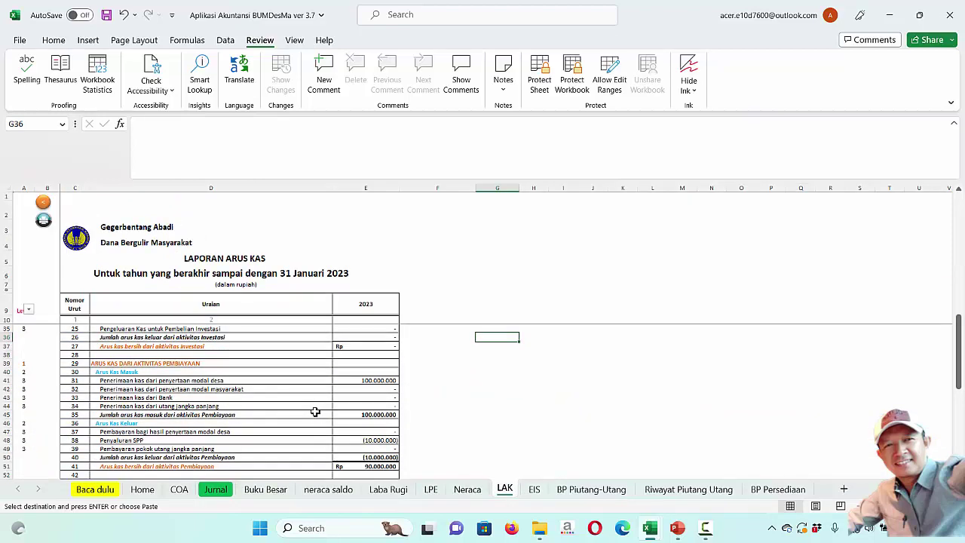
{"action": "scroll", "coordinate": [294, 402], "scroll_direction": "up", "scroll_amount": 3}
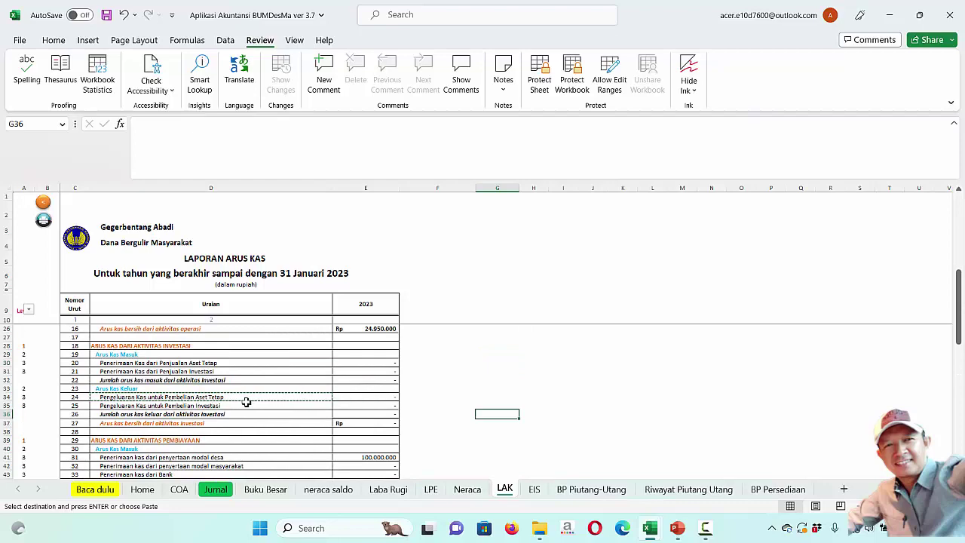
{"action": "left_click", "coordinate": [224, 399]}
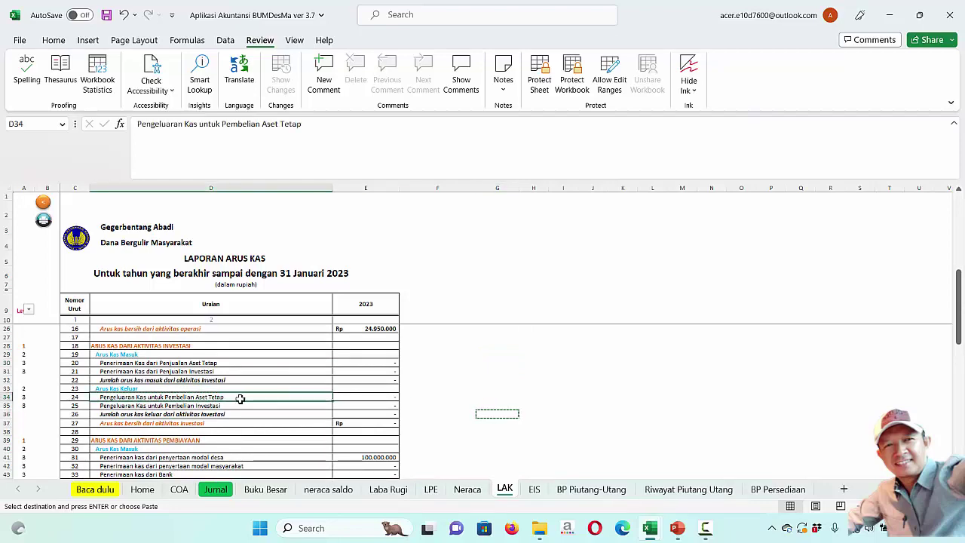
Paste the asset-purchase component into Jurnal I48, check LAK, then clear I48
{"action": "left_click", "coordinate": [221, 491]}
{"action": "right_click", "coordinate": [747, 367]}
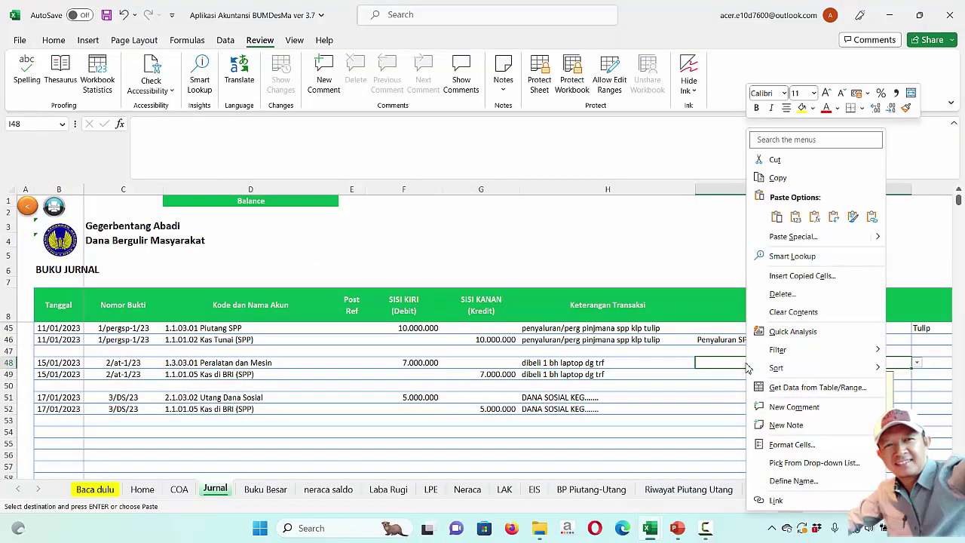
{"action": "left_click", "coordinate": [797, 215]}
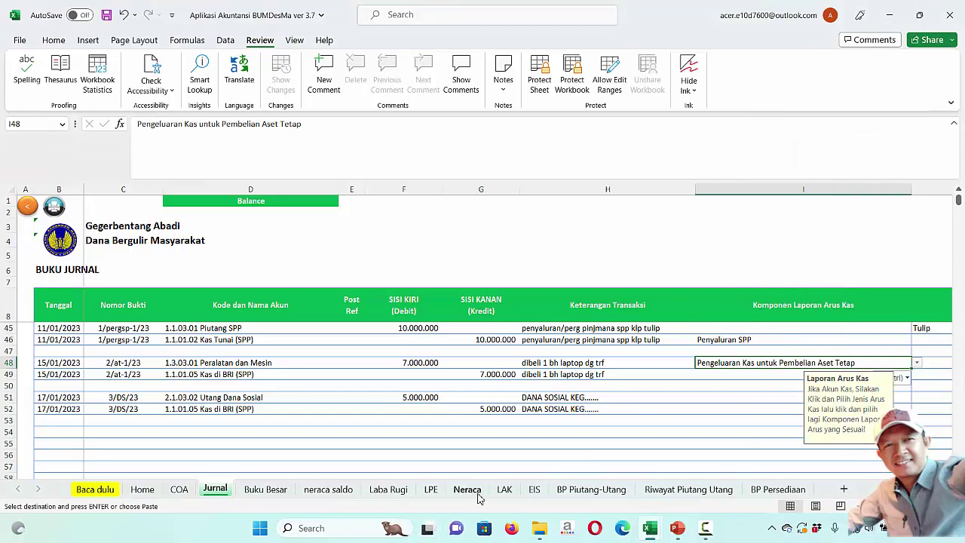
{"action": "left_click", "coordinate": [510, 490]}
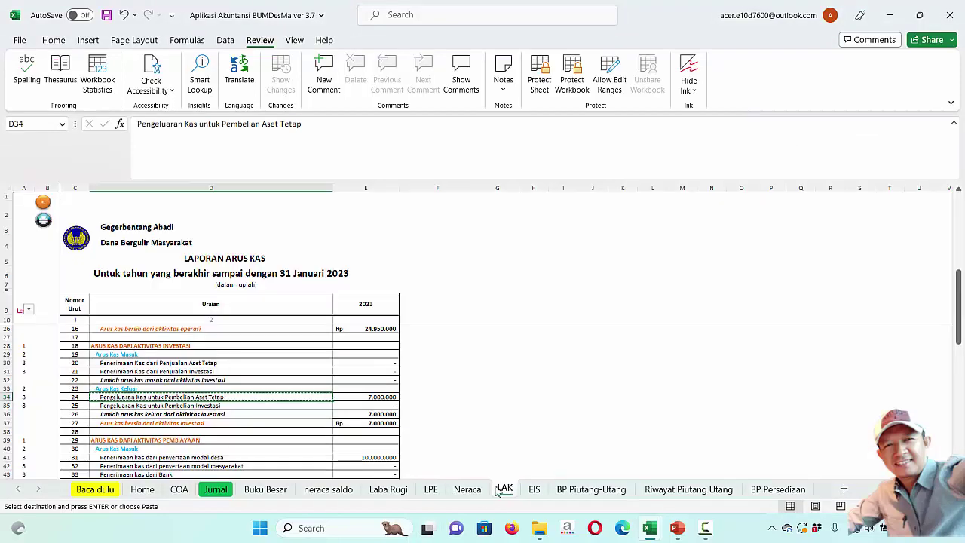
{"action": "left_click", "coordinate": [215, 490]}
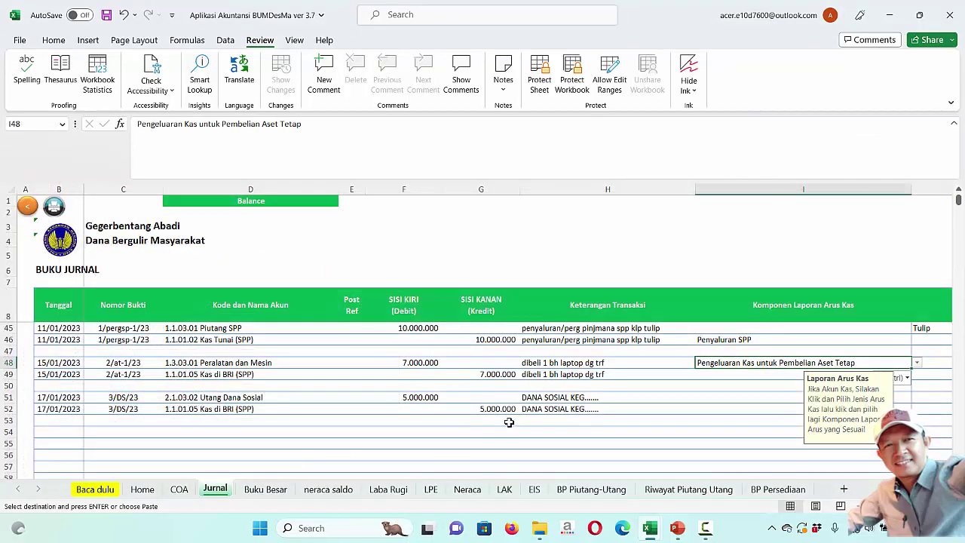
{"action": "key", "text": "Delete"}
Tag row 49's 7.000.000 laptop payment with it and verify LAK's (7.000.000) investing outflow
{"action": "left_click", "coordinate": [750, 376]}
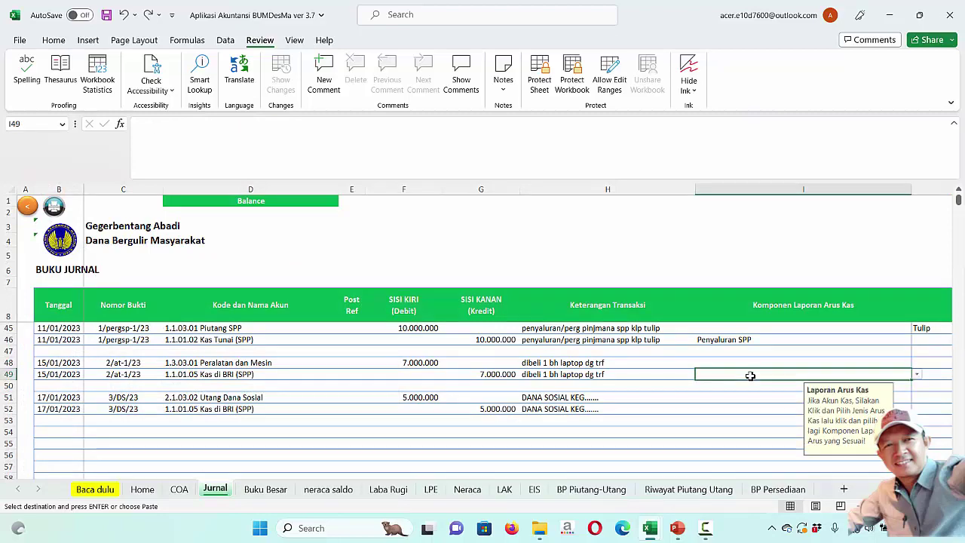
{"action": "right_click", "coordinate": [750, 376]}
{"action": "left_click", "coordinate": [801, 219]}
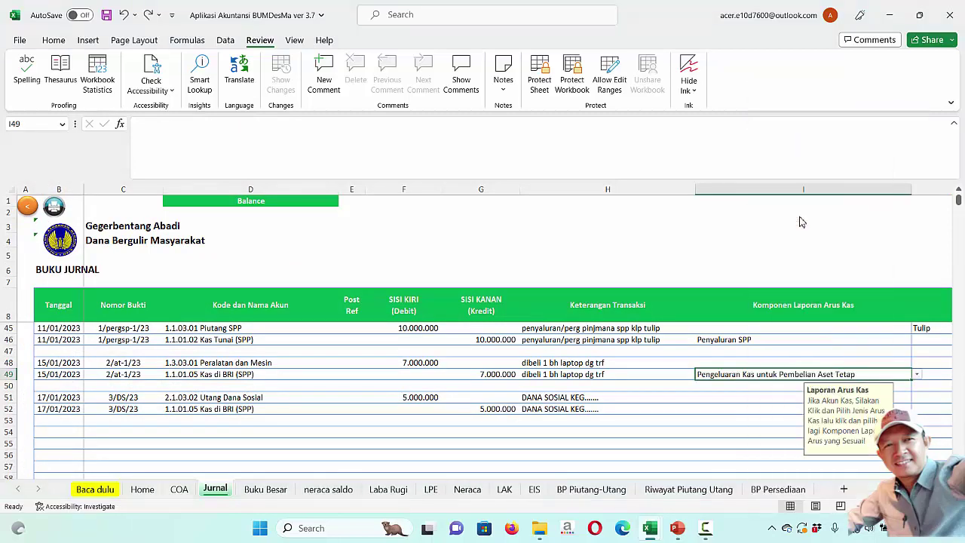
{"action": "left_click", "coordinate": [505, 490]}
{"action": "scroll", "coordinate": [539, 416], "scroll_direction": "down", "scroll_amount": 13}
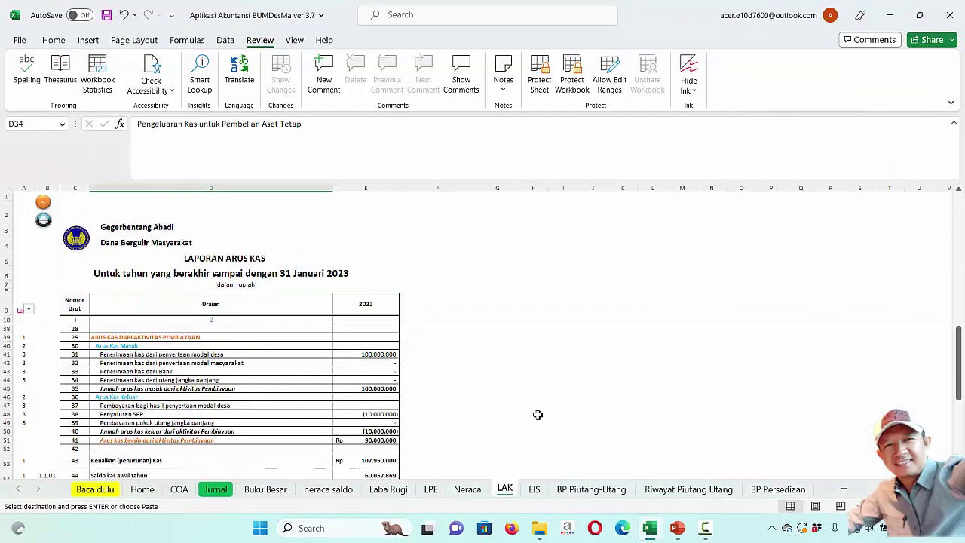
{"action": "scroll", "coordinate": [539, 416], "scroll_direction": "up", "scroll_amount": 4}
{"action": "left_click", "coordinate": [216, 490]}
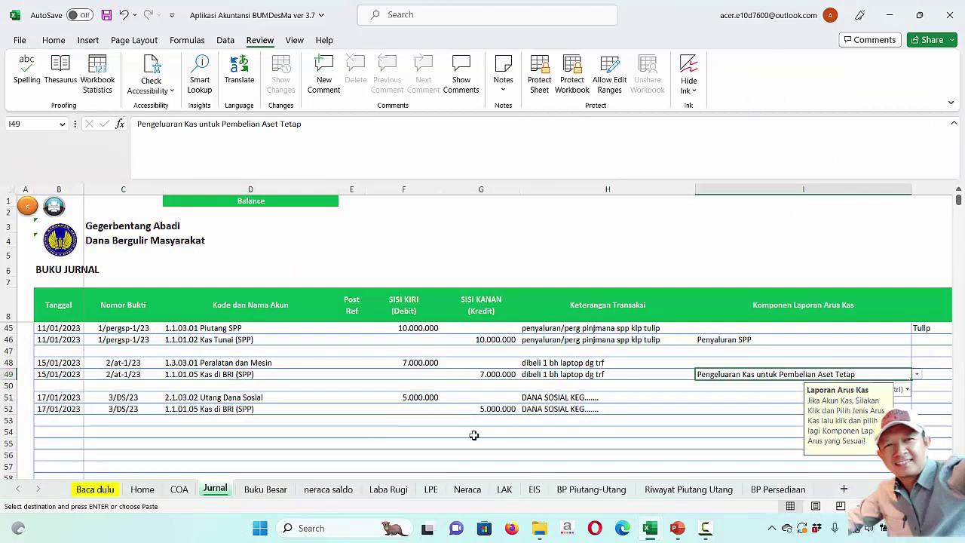
Select row 52's DANA SOSIAL component cell and view the LAK report
{"action": "left_click", "coordinate": [682, 410]}
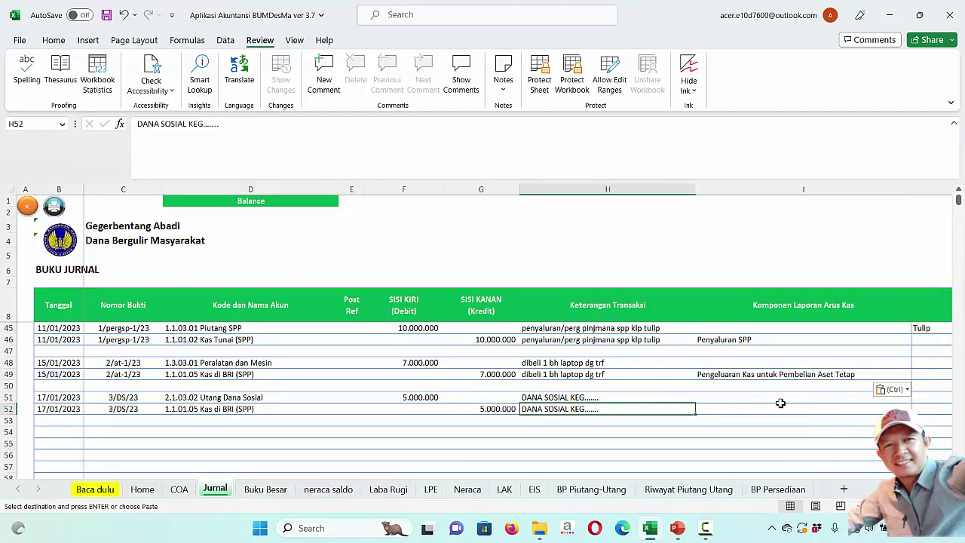
{"action": "left_click", "coordinate": [749, 407]}
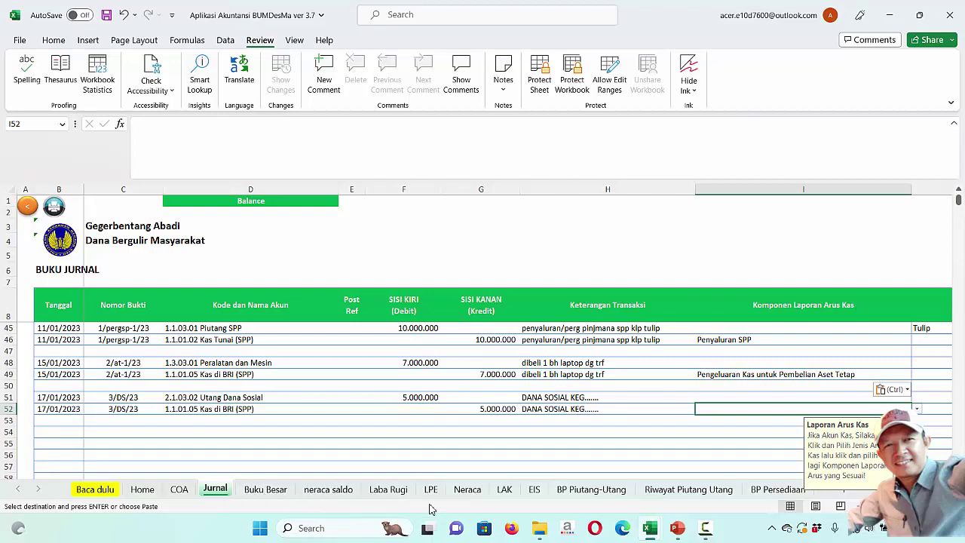
{"action": "left_click", "coordinate": [505, 489]}
{"action": "scroll", "coordinate": [300, 407], "scroll_direction": "up", "scroll_amount": 5}
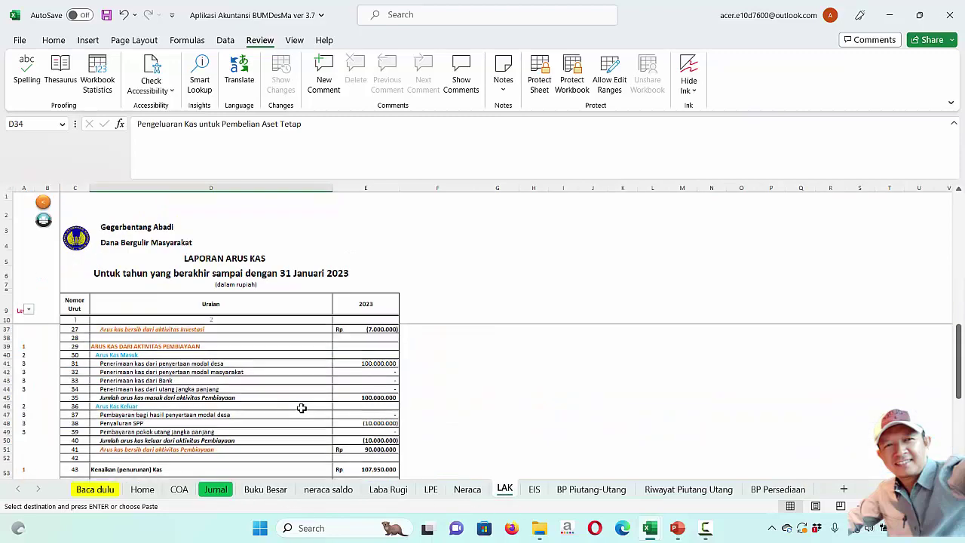
{"action": "scroll", "coordinate": [300, 407], "scroll_direction": "up", "scroll_amount": 3}
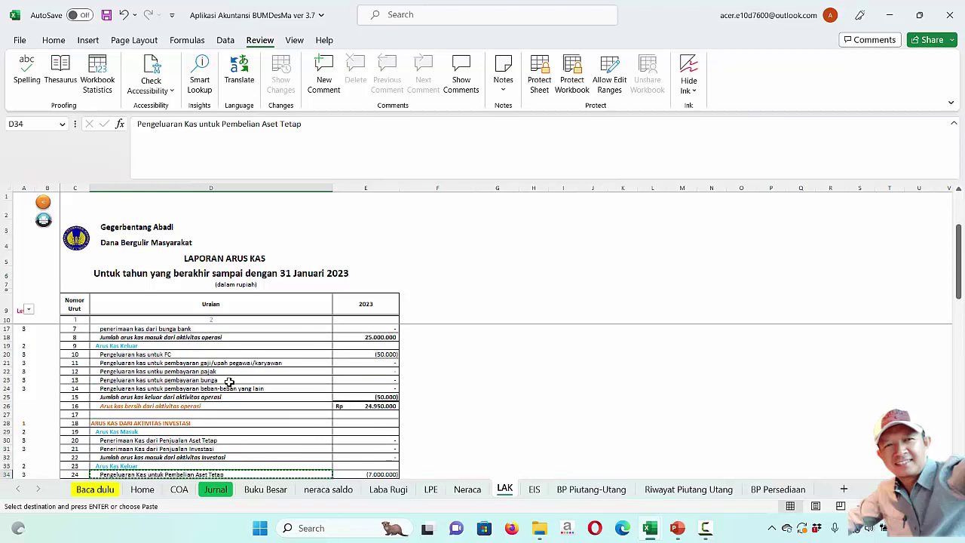
Relabel cash-flow line D24 as 'Pengeluaran kas untuk Dana Sosial'
{"action": "left_click", "coordinate": [231, 380]}
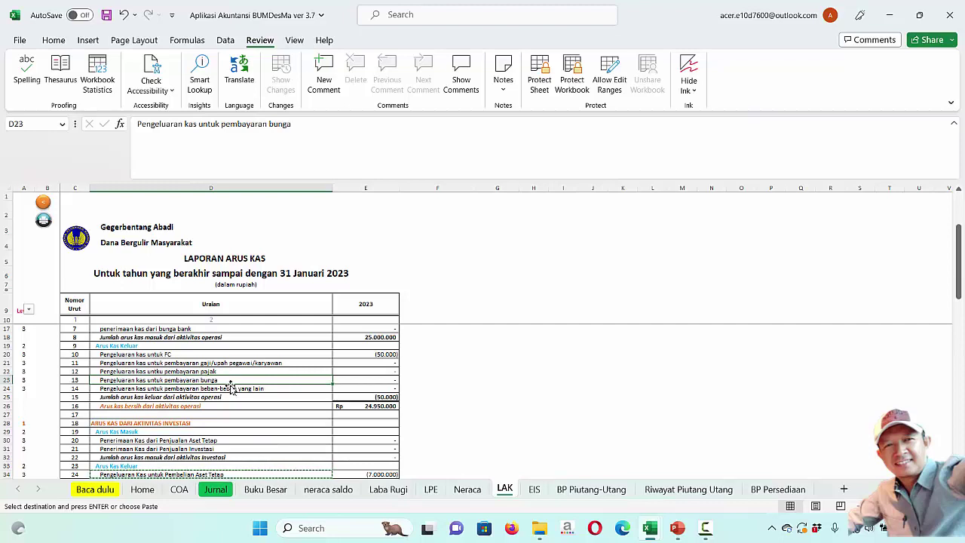
{"action": "left_click", "coordinate": [267, 389]}
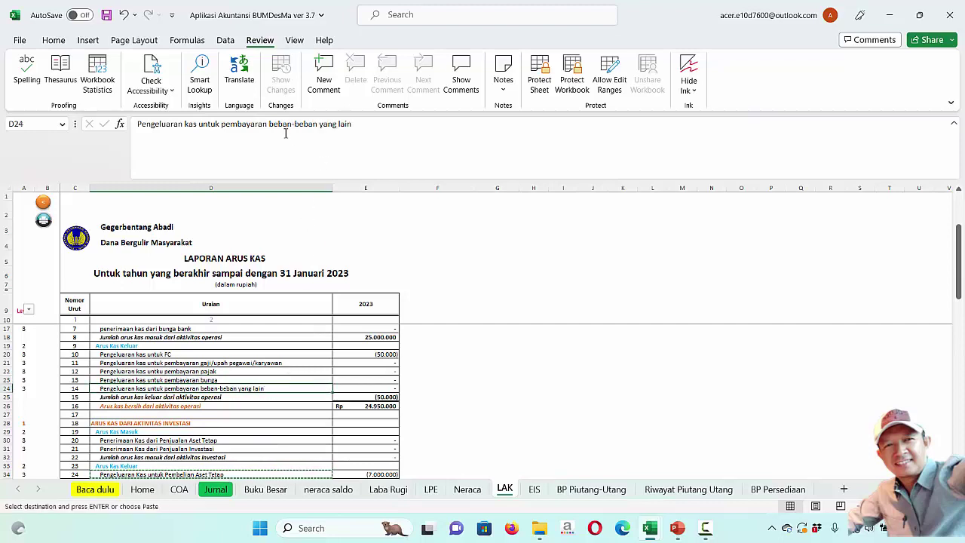
{"action": "left_click_drag", "start_coordinate": [221, 125], "coordinate": [484, 134]}
{"action": "type", "text": "Pengeluaran kas untuk Dana So"}
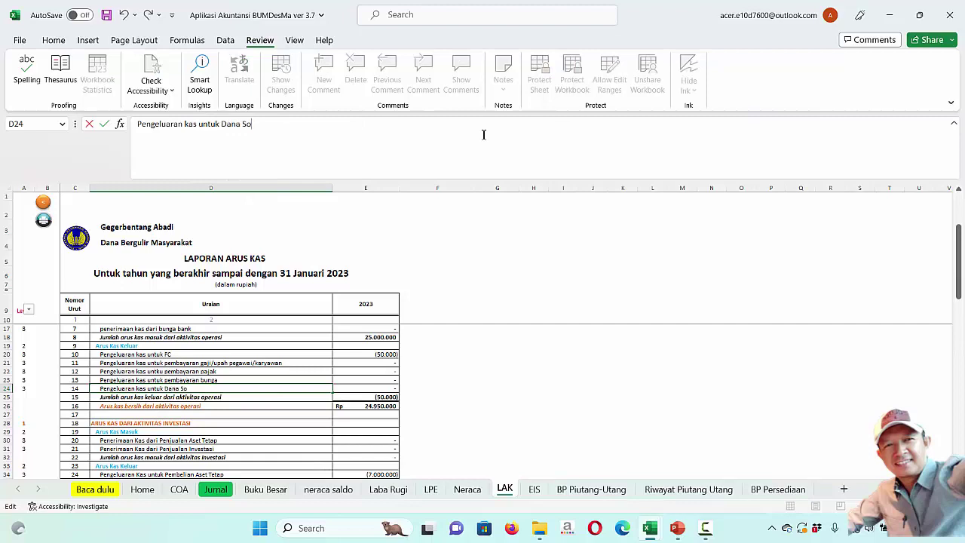
{"action": "left_click", "coordinate": [566, 437]}
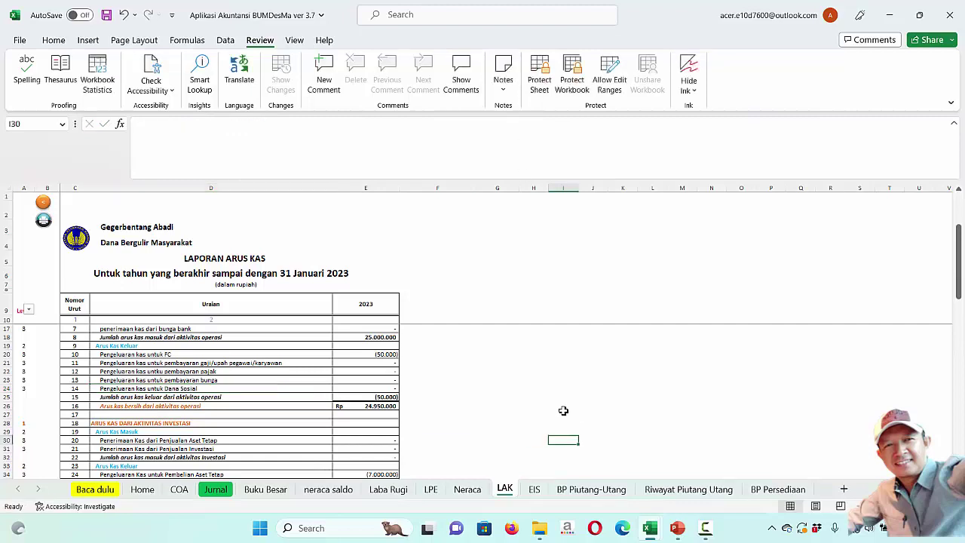
Copy the new Dana Sosial label from D24
{"action": "left_click", "coordinate": [233, 380]}
{"action": "left_click", "coordinate": [233, 391]}
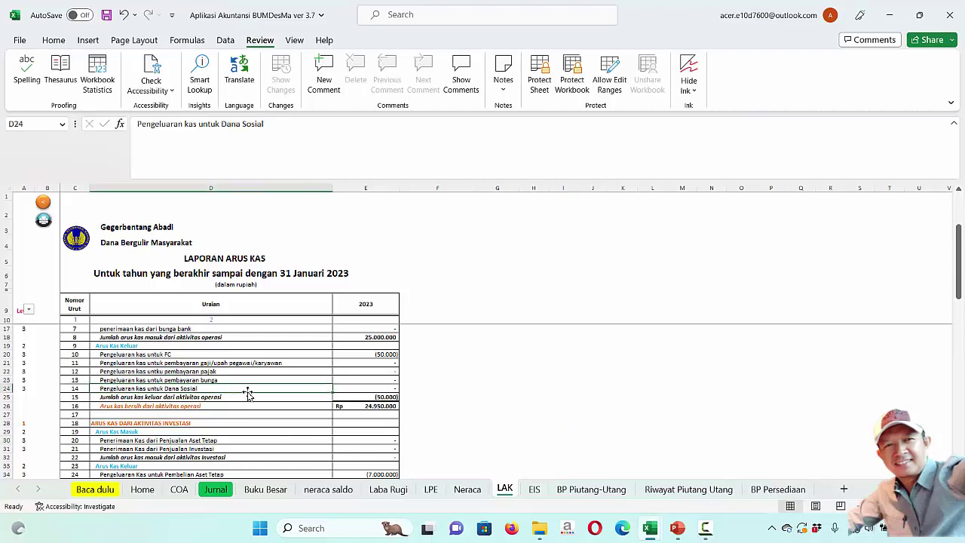
{"action": "key", "text": "ctrl+c"}
{"action": "left_click", "coordinate": [216, 489]}
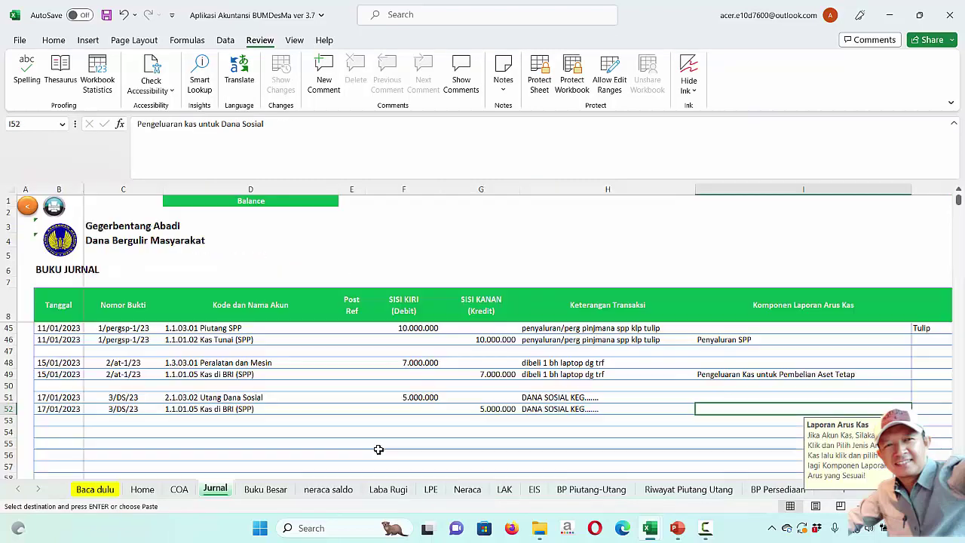
Paste the Dana Sosial label into I52 as the journal entry's cash-flow component
{"action": "right_click", "coordinate": [737, 409]}
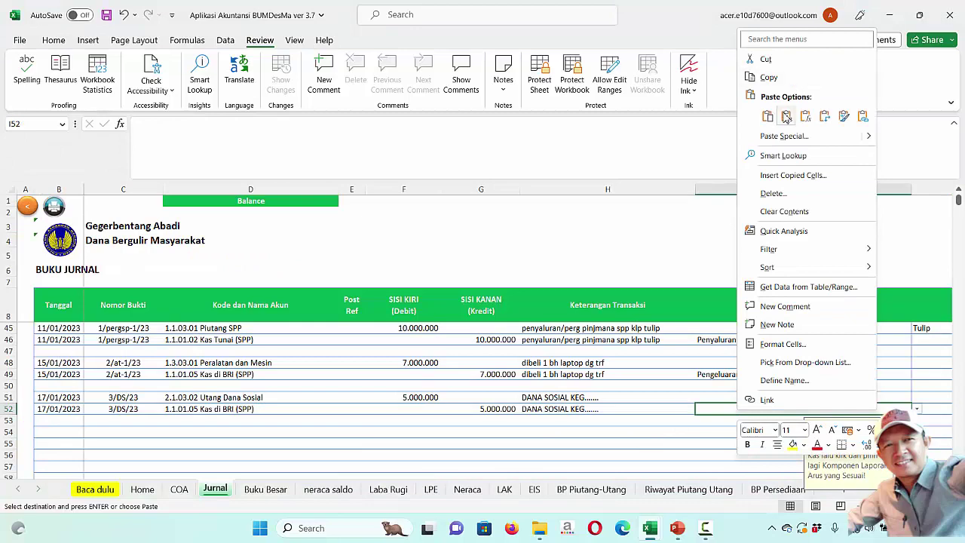
{"action": "left_click", "coordinate": [784, 113]}
{"action": "left_click", "coordinate": [507, 490]}
{"action": "scroll", "coordinate": [571, 418], "scroll_direction": "down", "scroll_amount": 12}
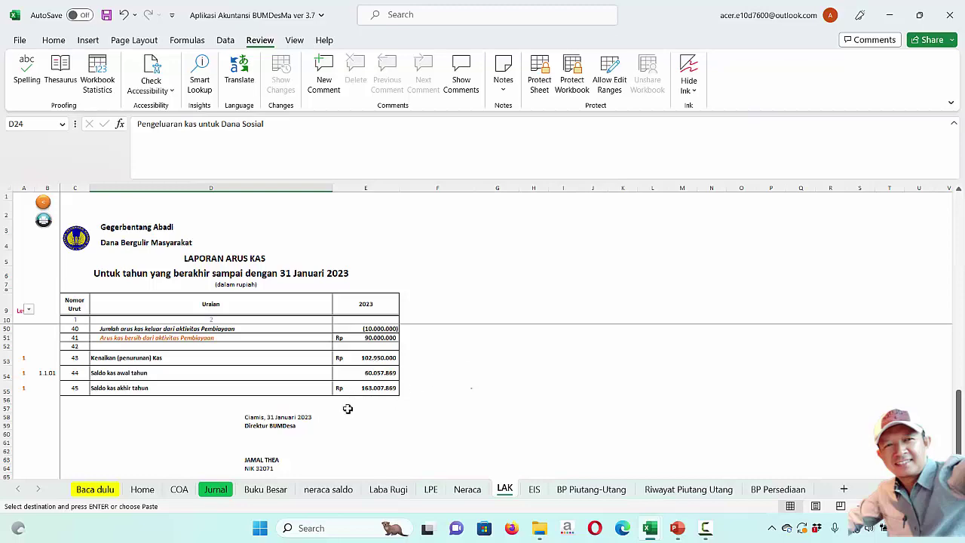
Verify the Neraca Kas balance and the LAK Dana Sosial line showing (5.000.000)
{"action": "left_click", "coordinate": [469, 491]}
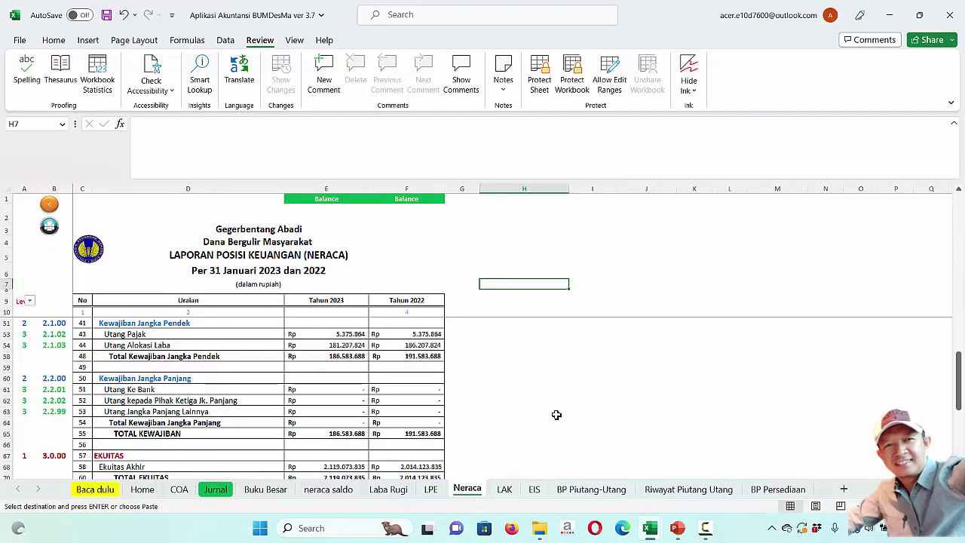
{"action": "scroll", "coordinate": [496, 370], "scroll_direction": "up", "scroll_amount": 10}
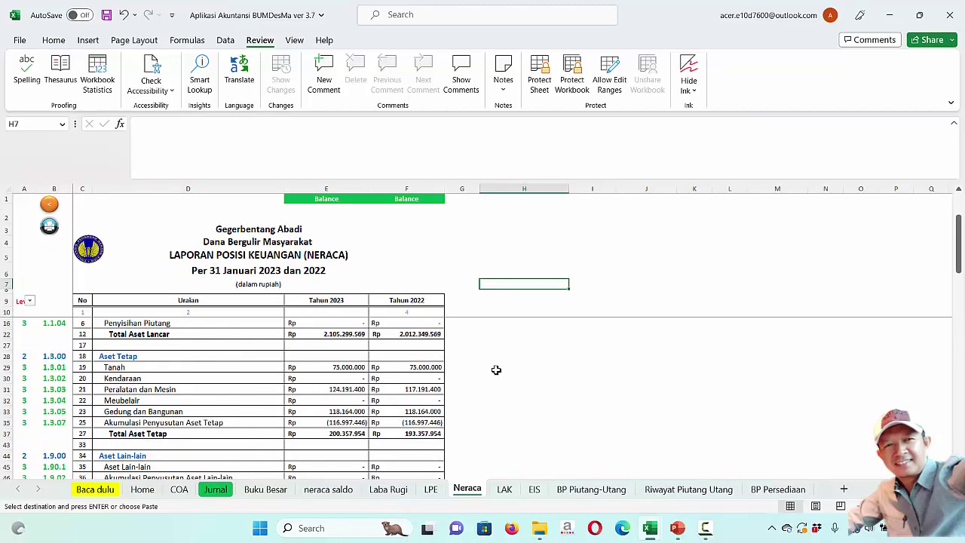
{"action": "left_click", "coordinate": [327, 343]}
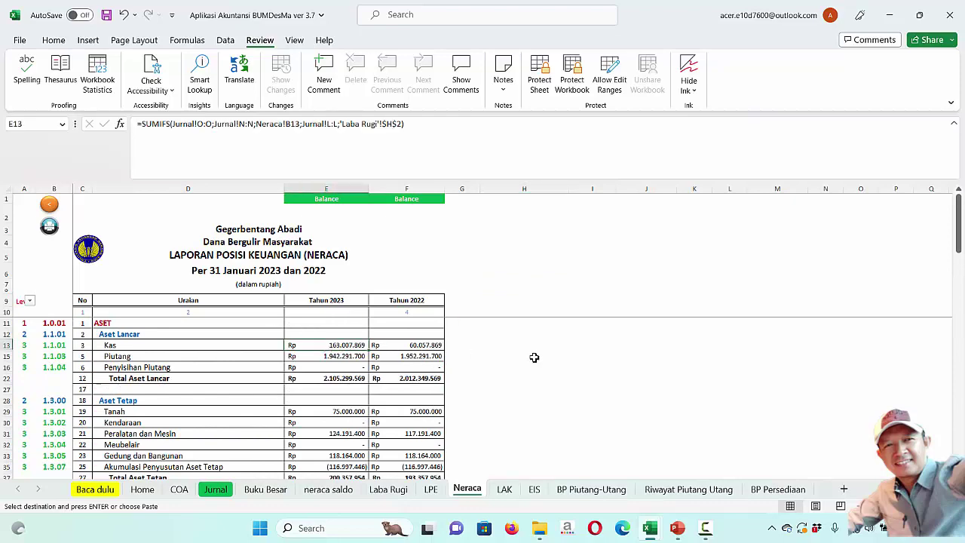
{"action": "left_click", "coordinate": [505, 490]}
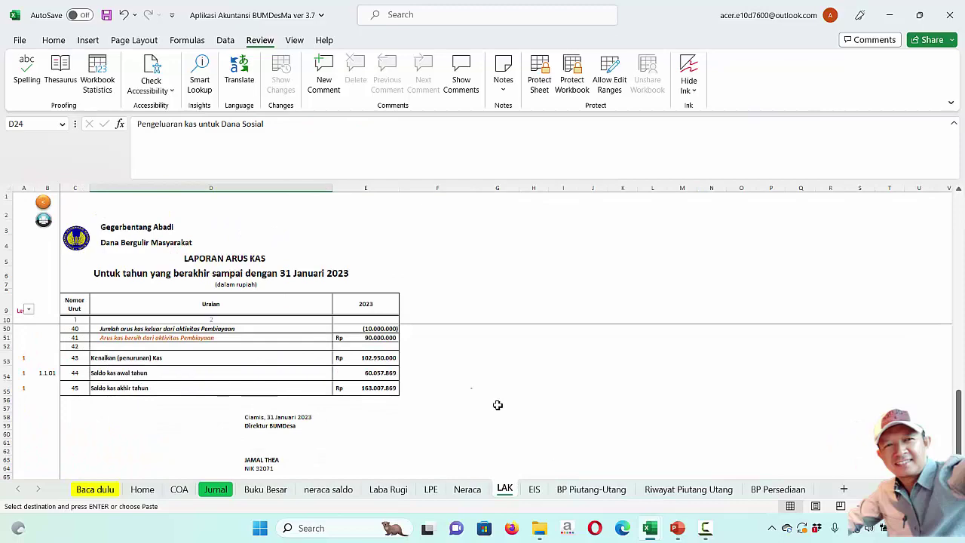
{"action": "scroll", "coordinate": [498, 405], "scroll_direction": "up", "scroll_amount": 6}
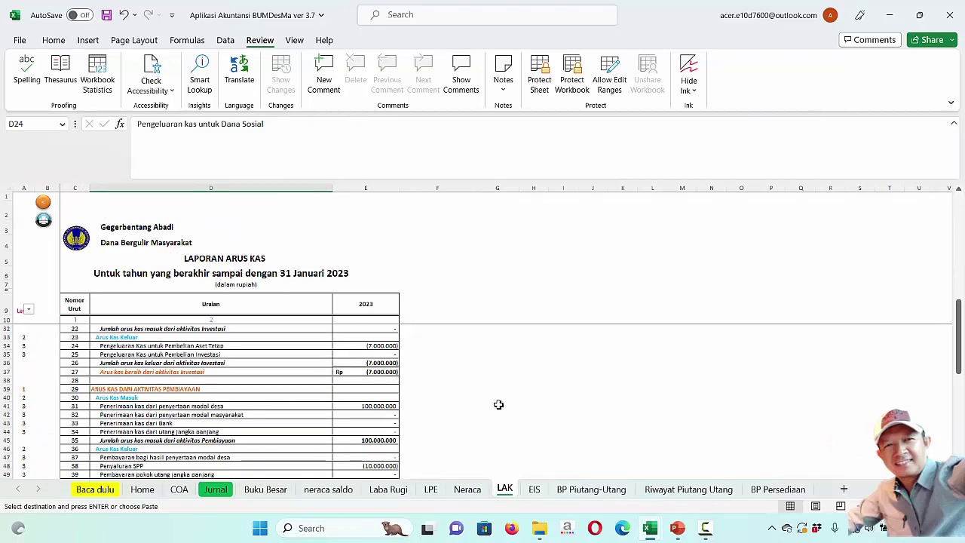
{"action": "scroll", "coordinate": [490, 371], "scroll_direction": "up", "scroll_amount": 4}
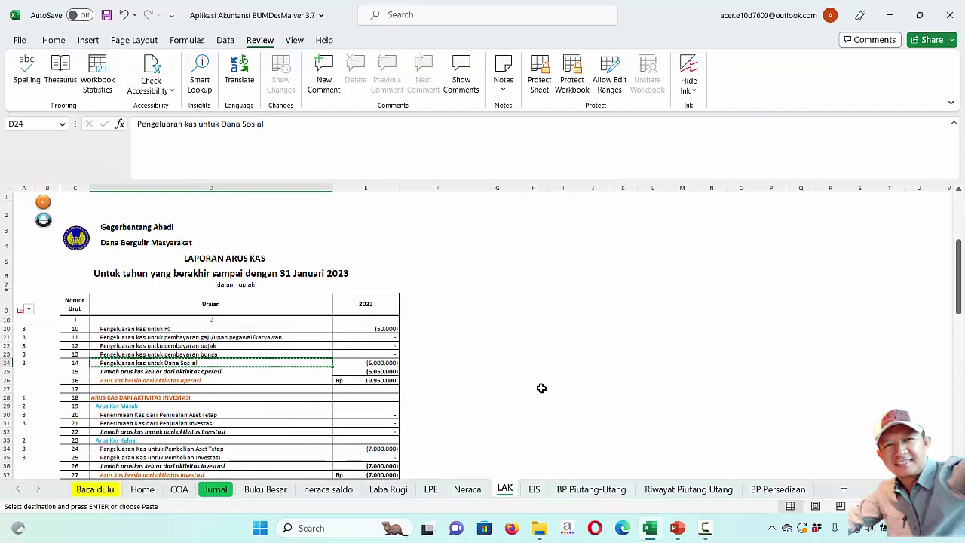
Switch the Laba Rugi period to Februari and review the Neraca for that month
{"action": "left_click", "coordinate": [141, 490]}
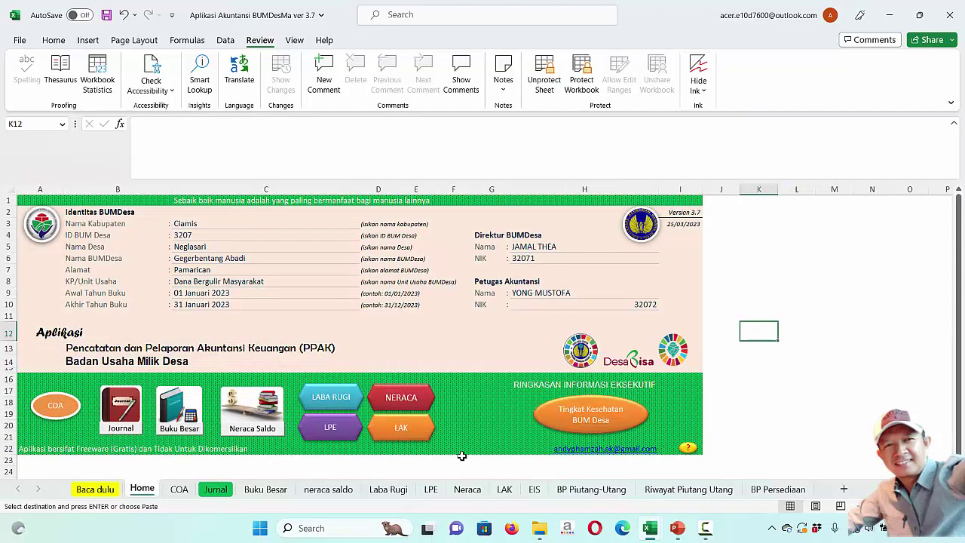
{"action": "left_click", "coordinate": [402, 401]}
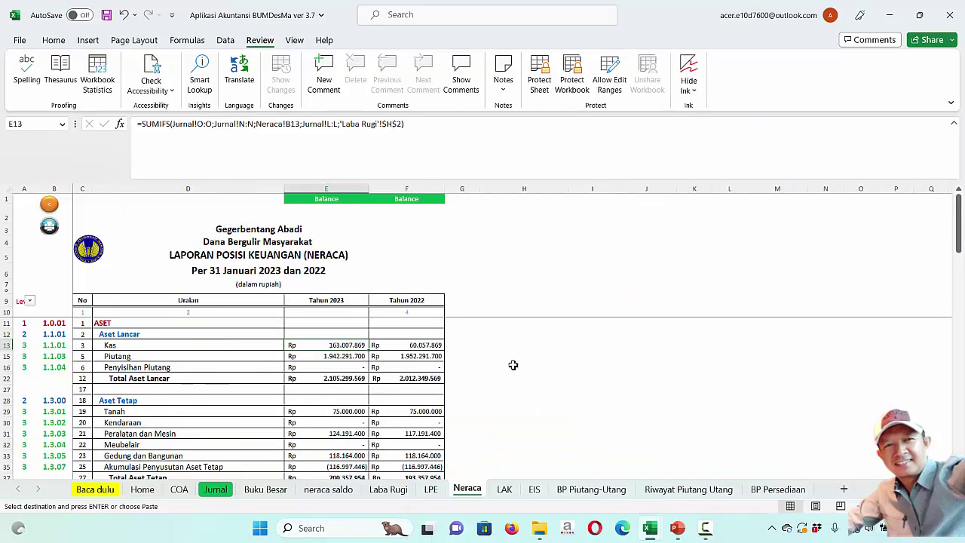
{"action": "left_click", "coordinate": [389, 490]}
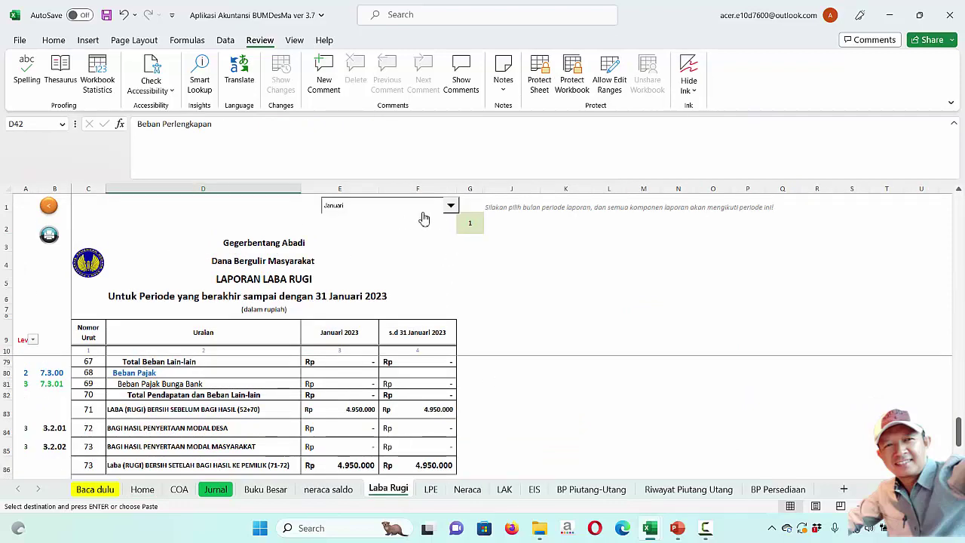
{"action": "left_click", "coordinate": [454, 210]}
{"action": "left_click", "coordinate": [379, 224]}
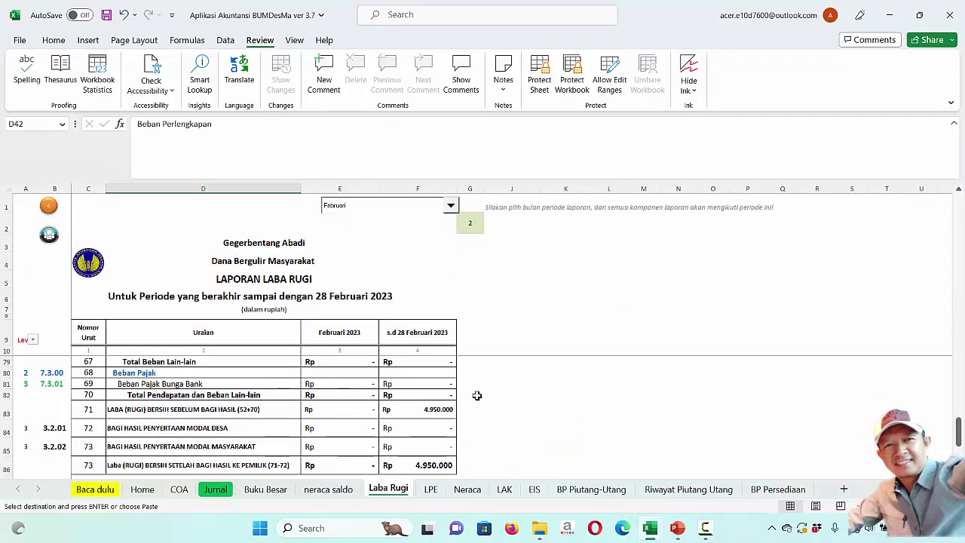
{"action": "scroll", "coordinate": [339, 388], "scroll_direction": "up", "scroll_amount": 10}
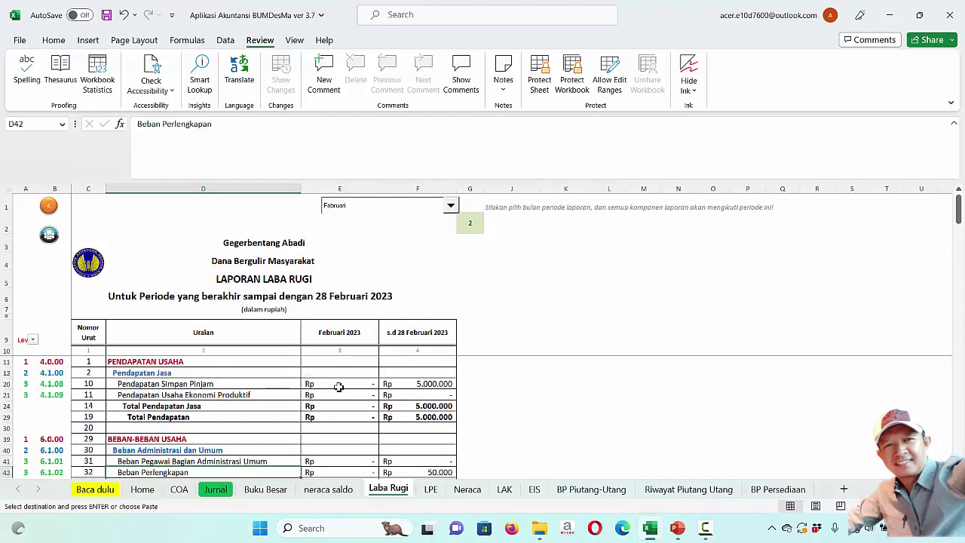
{"action": "left_click", "coordinate": [467, 489]}
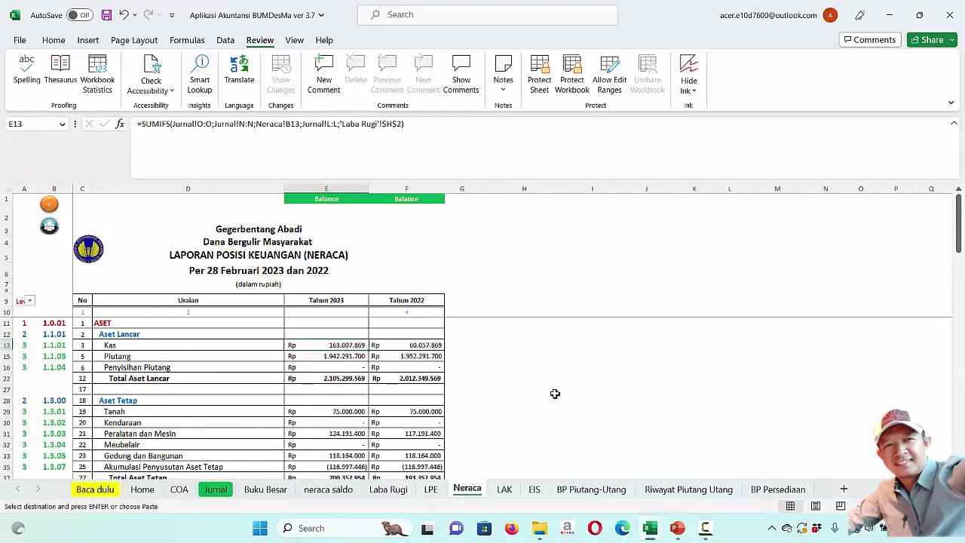
{"action": "scroll", "coordinate": [555, 394], "scroll_direction": "down", "scroll_amount": 2}
{"action": "scroll", "coordinate": [553, 394], "scroll_direction": "up", "scroll_amount": 2}
{"action": "scroll", "coordinate": [471, 413], "scroll_direction": "down", "scroll_amount": 10}
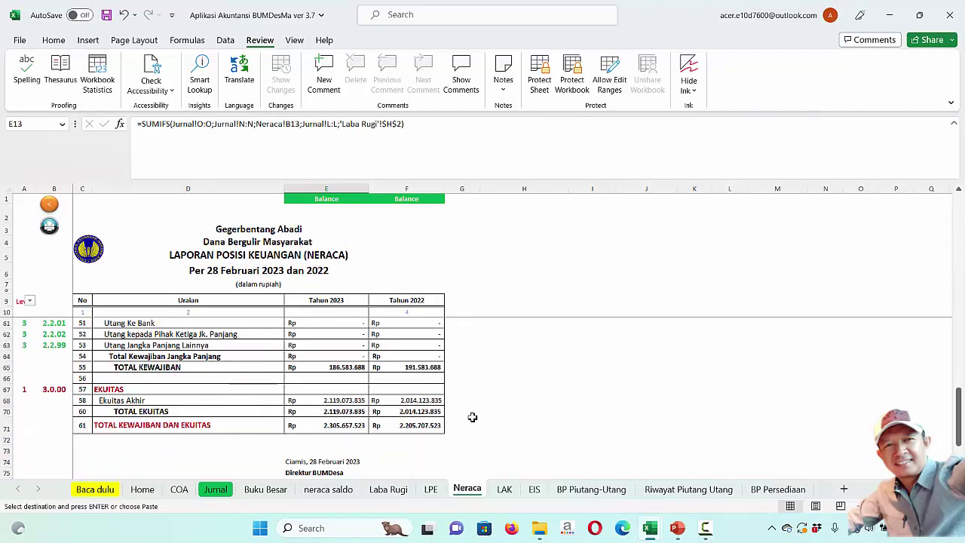
Set the Laba Rugi period back to Januari, showing 4.950.000 net profit
{"action": "left_click", "coordinate": [386, 489]}
{"action": "left_click", "coordinate": [449, 208]}
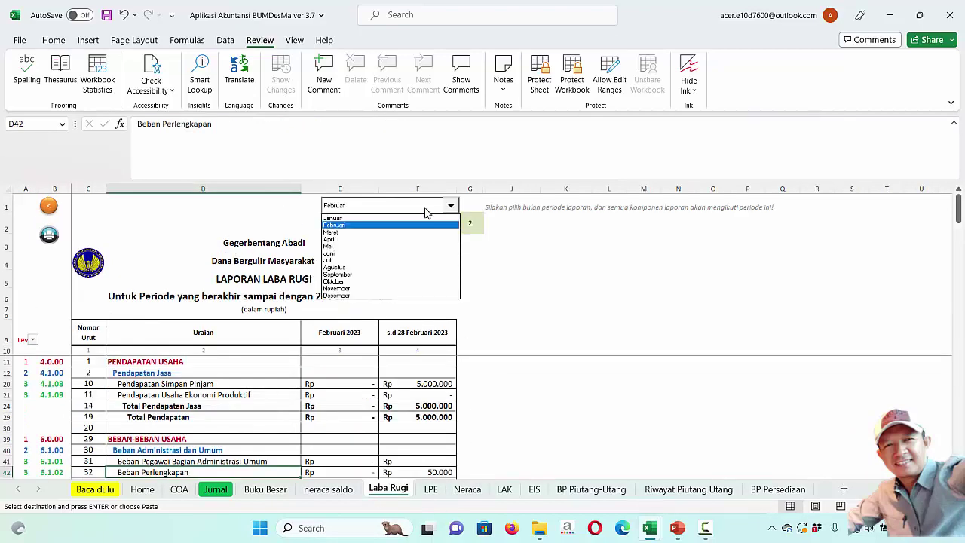
{"action": "left_click", "coordinate": [389, 218]}
{"action": "scroll", "coordinate": [580, 368], "scroll_direction": "down", "scroll_amount": 12}
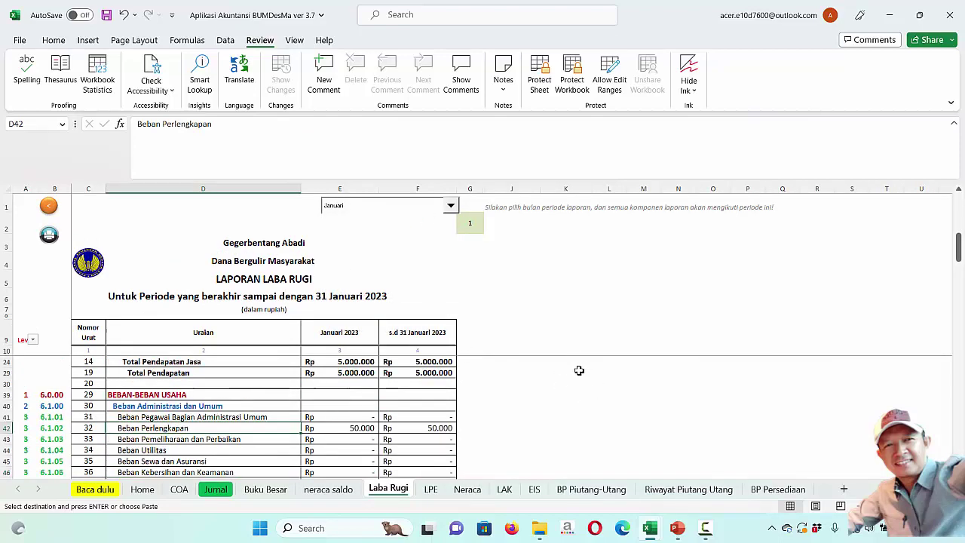
{"action": "scroll", "coordinate": [516, 357], "scroll_direction": "up", "scroll_amount": 5}
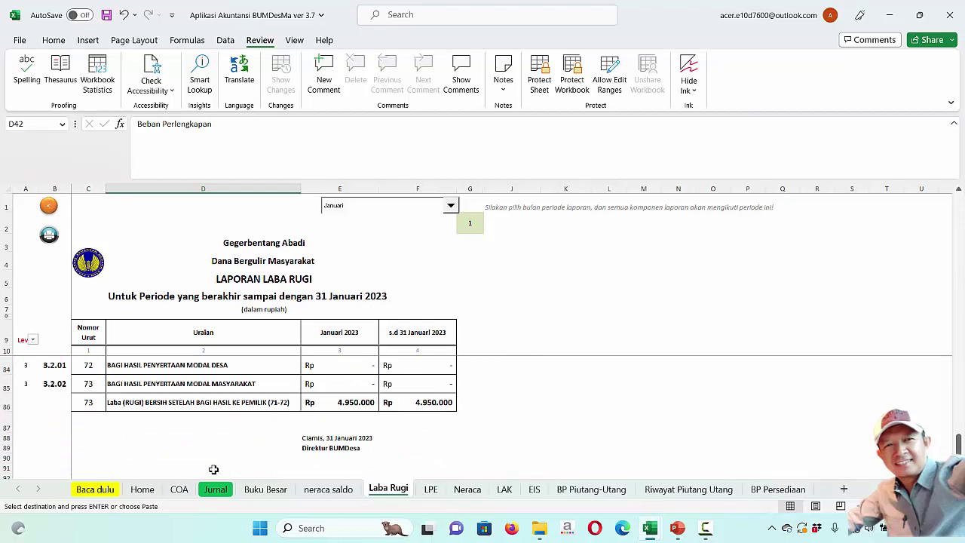
{"action": "left_click", "coordinate": [142, 489]}
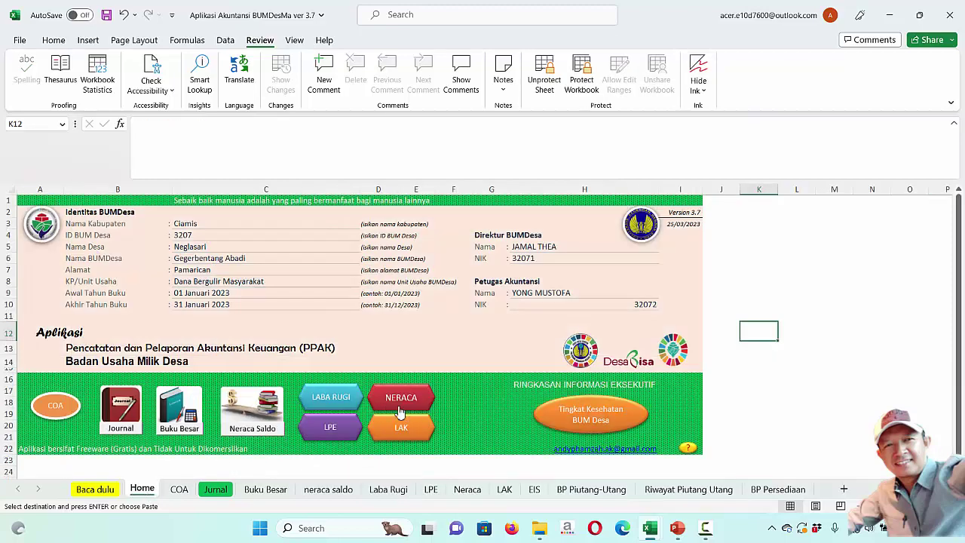
Review the Laba Rugi and Laporan Arus Kas reports, then save the workbook
{"action": "left_click", "coordinate": [341, 403]}
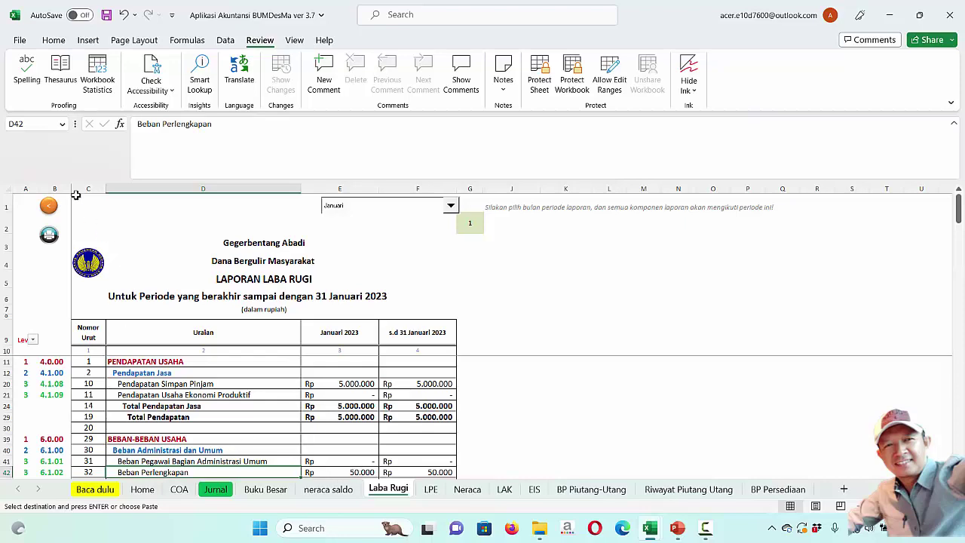
{"action": "left_click", "coordinate": [48, 207]}
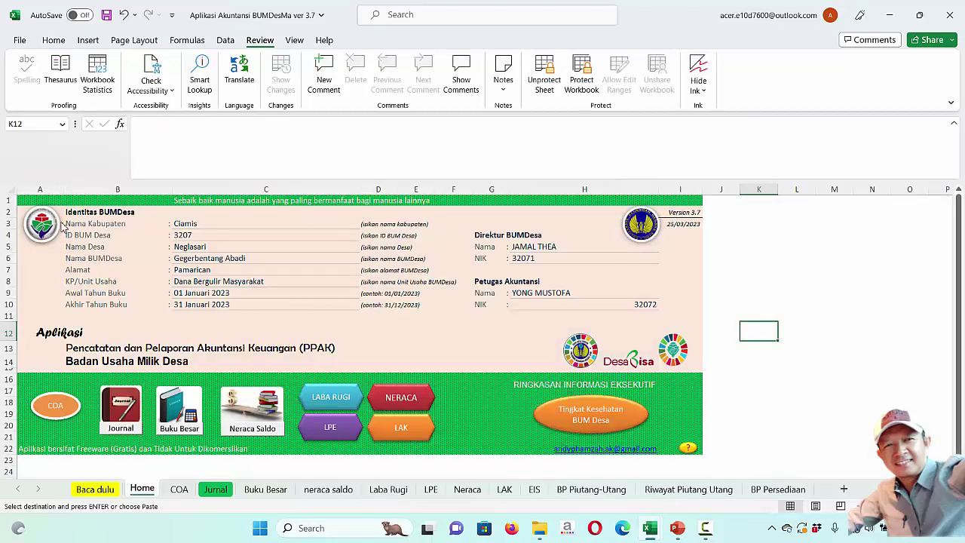
{"action": "left_click", "coordinate": [402, 428]}
{"action": "scroll", "coordinate": [496, 362], "scroll_direction": "down", "scroll_amount": 14}
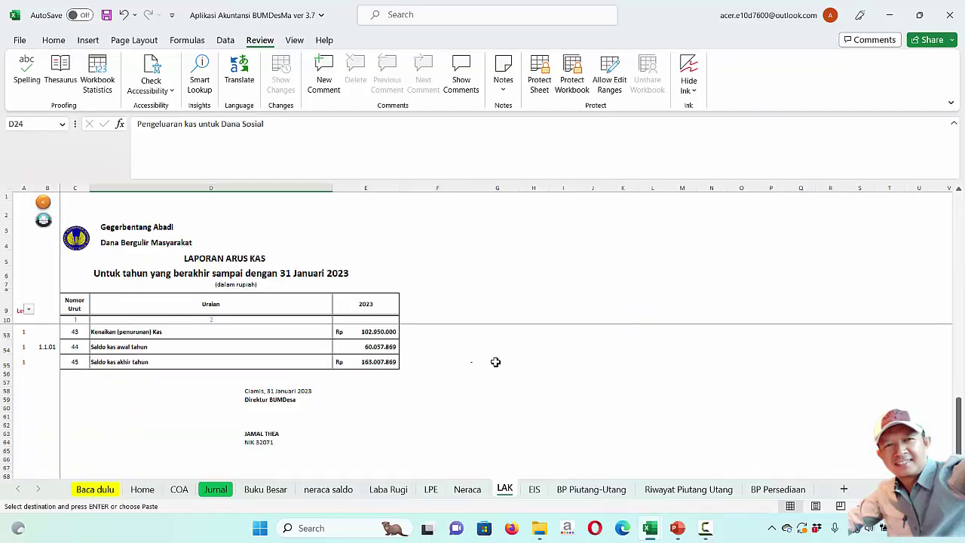
{"action": "key", "text": "ctrl+s"}
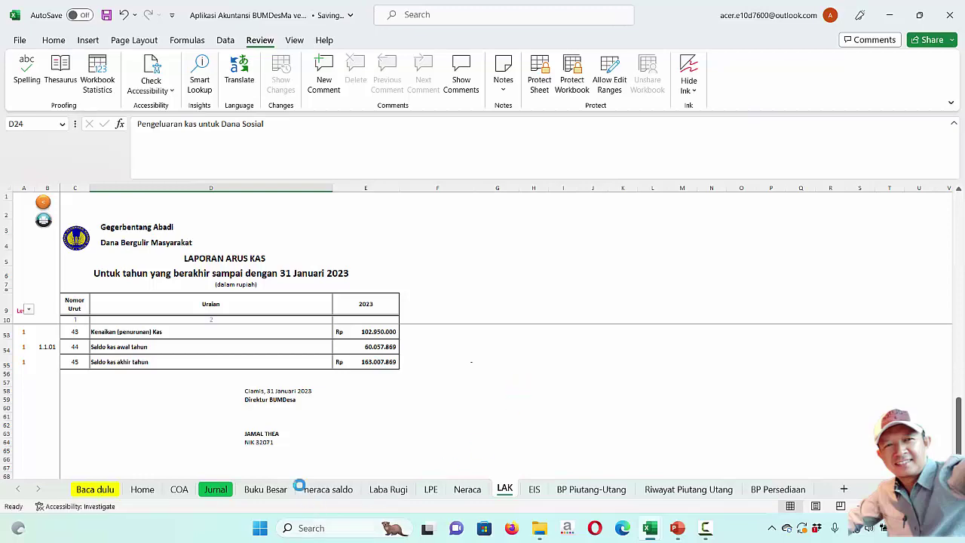
Bring up the Laporan Perubahan Ekuitas, showing ending equity of 2.119.073.835
{"action": "left_click", "coordinate": [142, 490]}
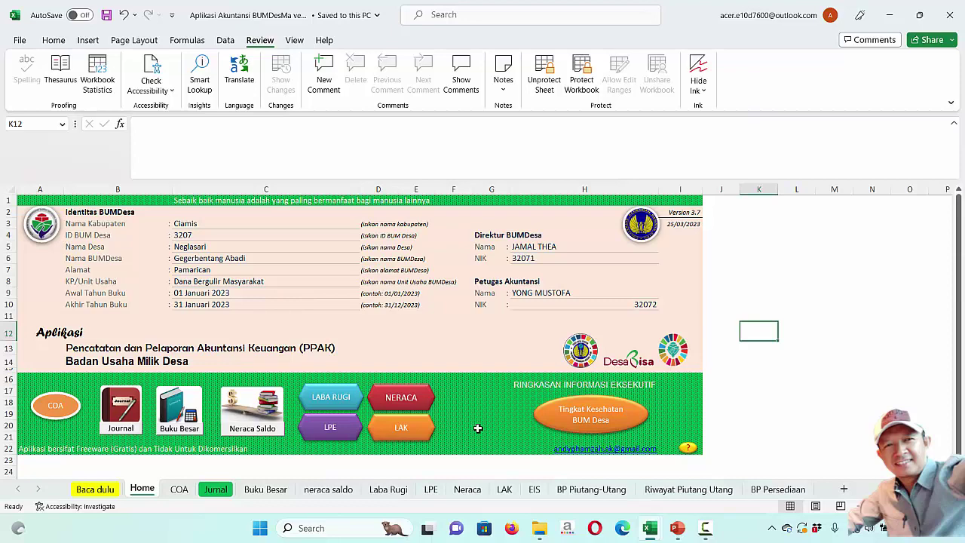
{"action": "left_click", "coordinate": [341, 428]}
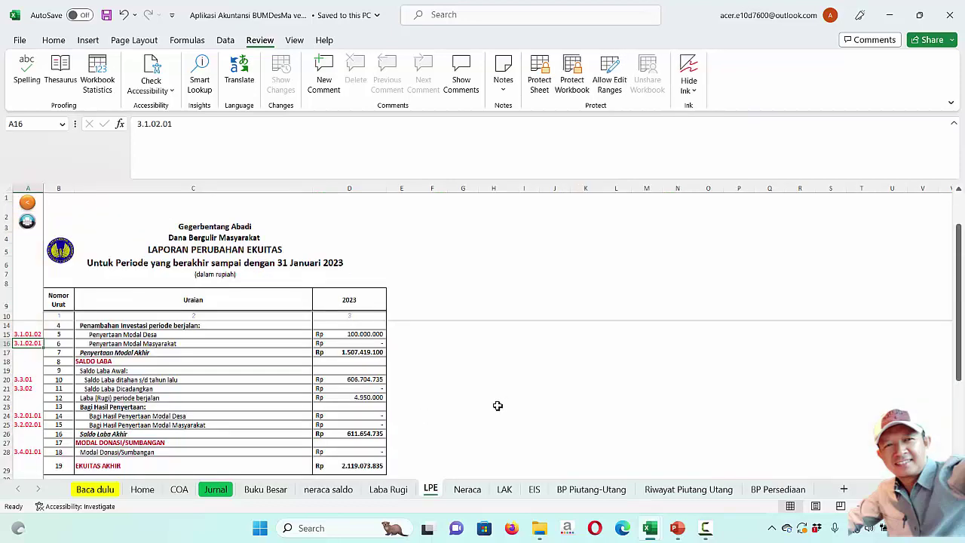
{"action": "scroll", "coordinate": [483, 392], "scroll_direction": "up", "scroll_amount": 1}
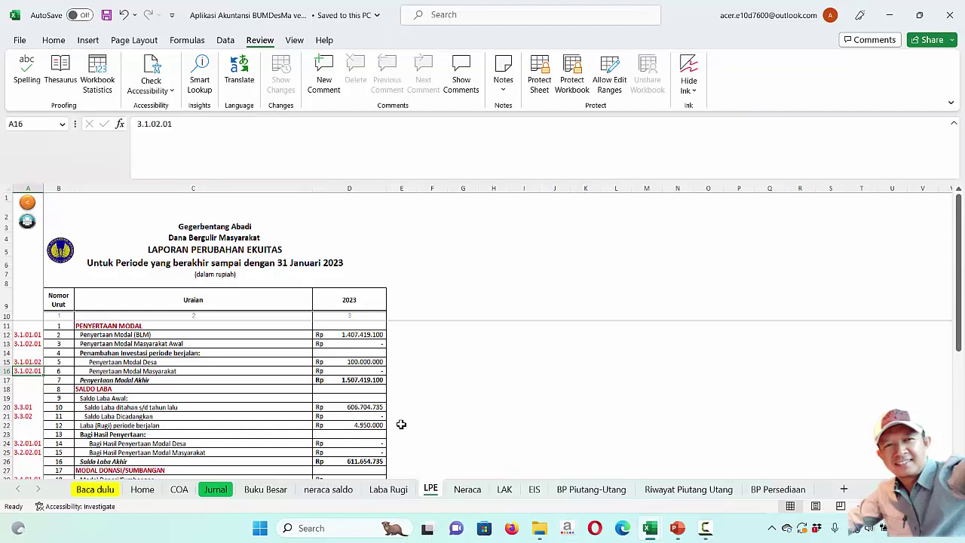
Inspect the formula behind the current-period profit on the report
{"action": "left_click", "coordinate": [370, 426]}
{"action": "left_click", "coordinate": [523, 408]}
{"action": "scroll", "coordinate": [523, 408], "scroll_direction": "down", "scroll_amount": 4}
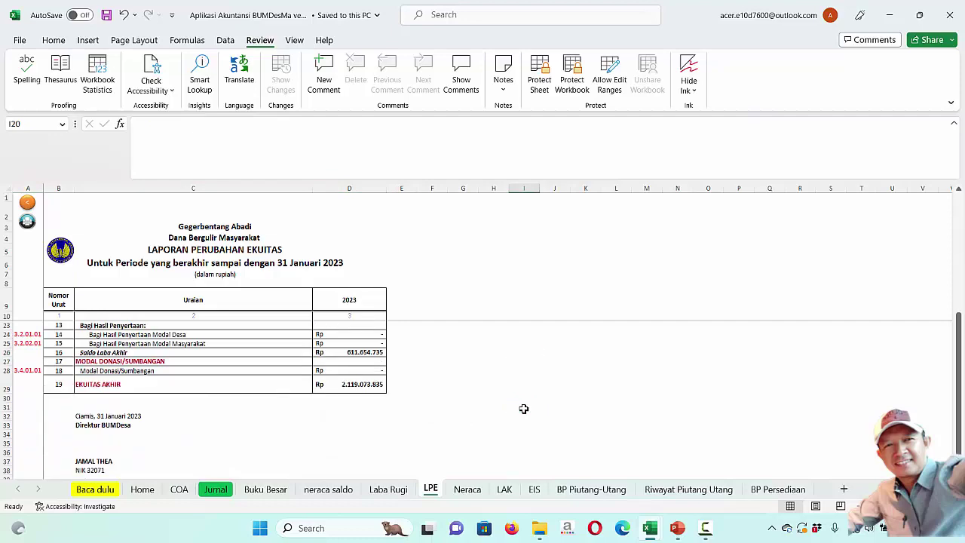
{"action": "scroll", "coordinate": [523, 408], "scroll_direction": "up", "scroll_amount": 3}
{"action": "scroll", "coordinate": [523, 408], "scroll_direction": "down", "scroll_amount": 3}
{"action": "scroll", "coordinate": [446, 389], "scroll_direction": "up", "scroll_amount": 4}
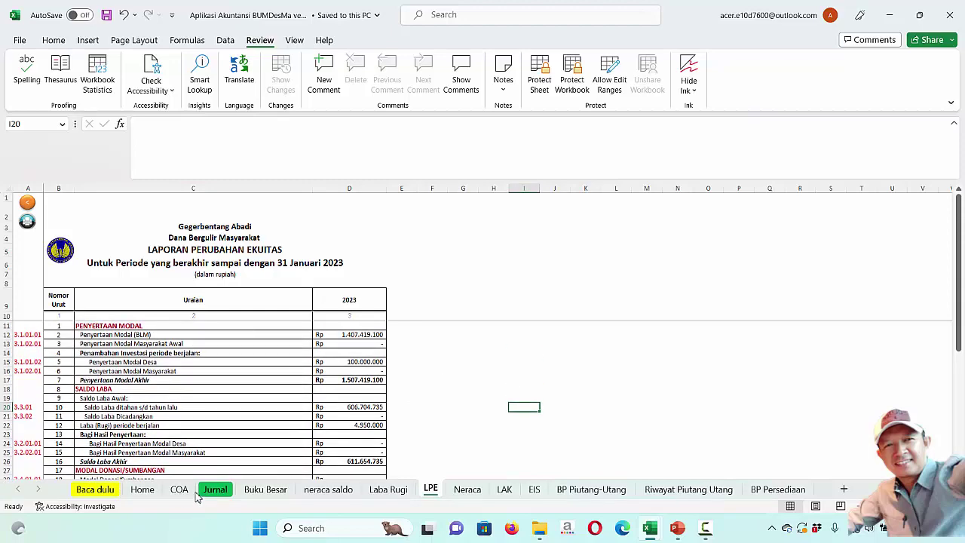
View the executive summary from Home, then show Jurnal's latest entries ending 17/01/2023
{"action": "left_click", "coordinate": [141, 489]}
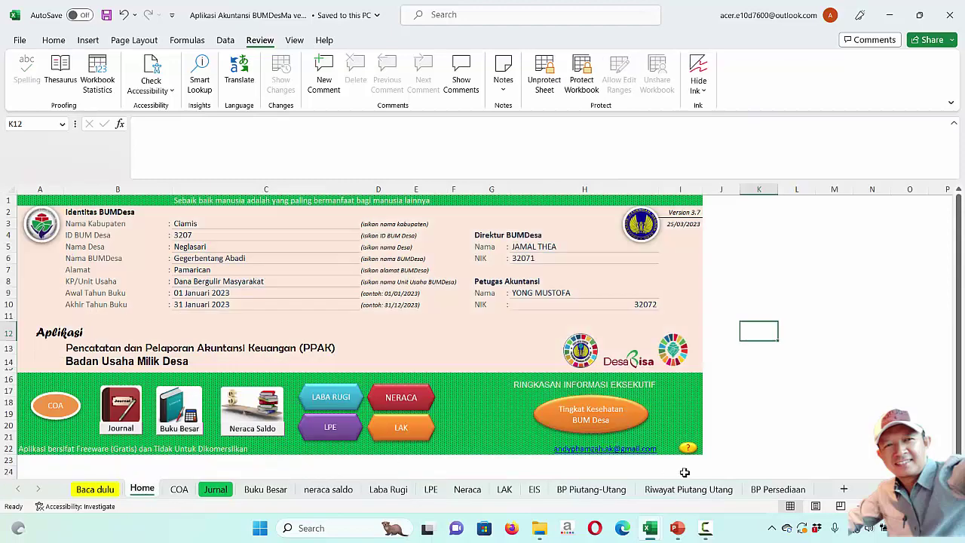
{"action": "left_click", "coordinate": [589, 411]}
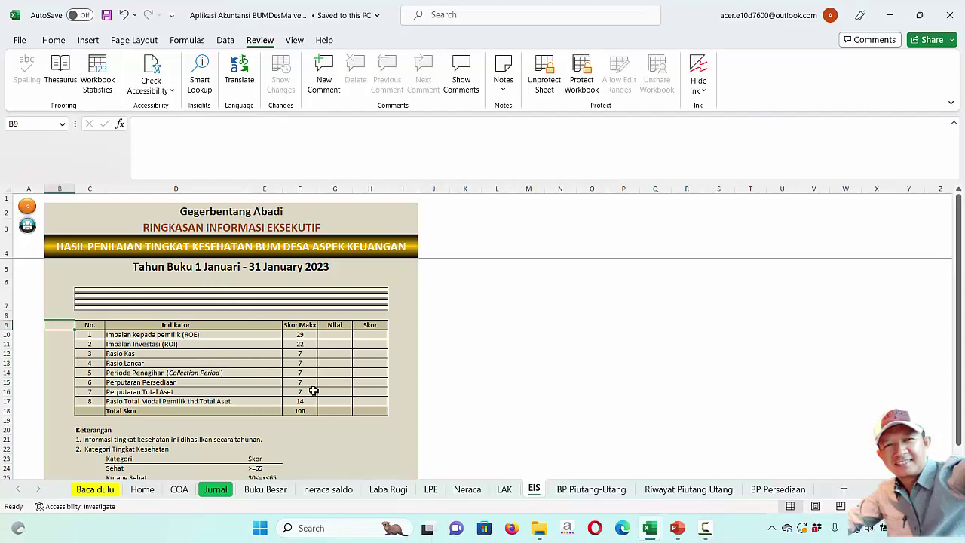
{"action": "left_click", "coordinate": [218, 491]}
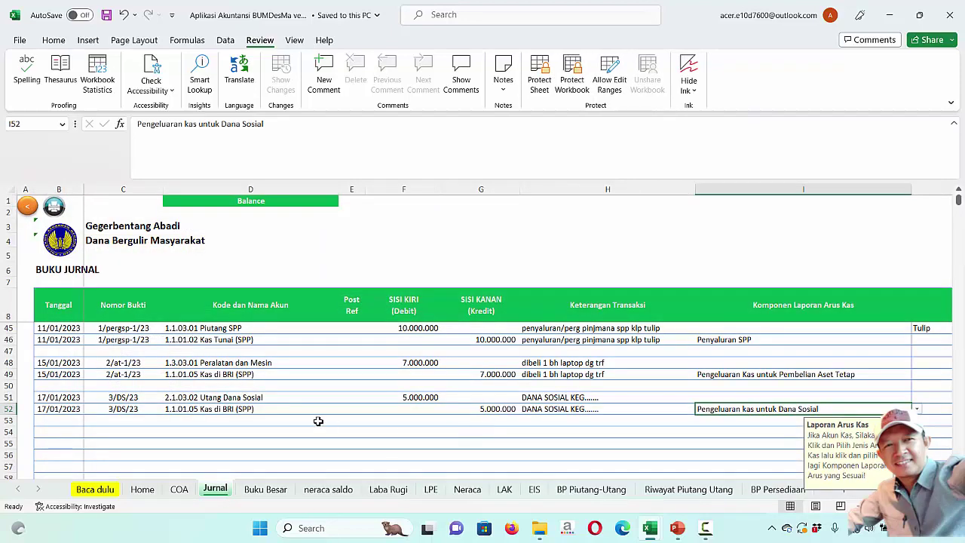
{"action": "scroll", "coordinate": [318, 421], "scroll_direction": "up", "scroll_amount": 10}
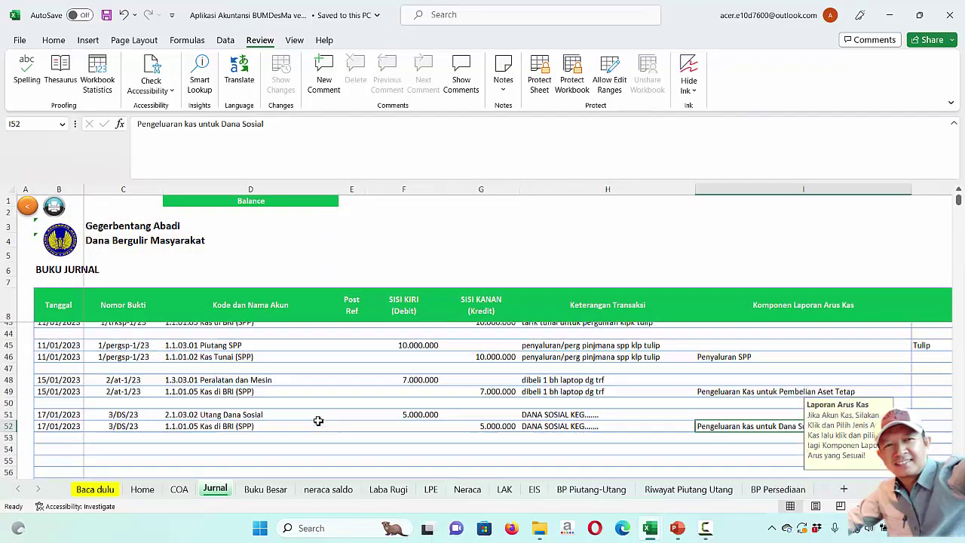
{"action": "scroll", "coordinate": [319, 421], "scroll_direction": "down", "scroll_amount": 5}
{"action": "scroll", "coordinate": [318, 420], "scroll_direction": "down", "scroll_amount": 3}
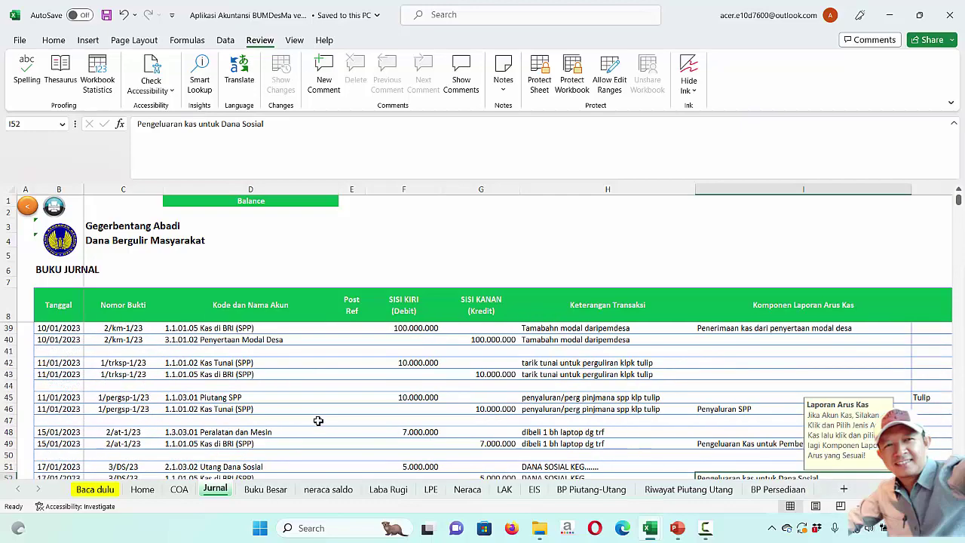
{"action": "scroll", "coordinate": [318, 421], "scroll_direction": "up", "scroll_amount": 1}
{"action": "scroll", "coordinate": [318, 420], "scroll_direction": "down", "scroll_amount": 1}
{"action": "scroll", "coordinate": [318, 420], "scroll_direction": "up", "scroll_amount": 1}
{"action": "scroll", "coordinate": [318, 421], "scroll_direction": "up", "scroll_amount": 1}
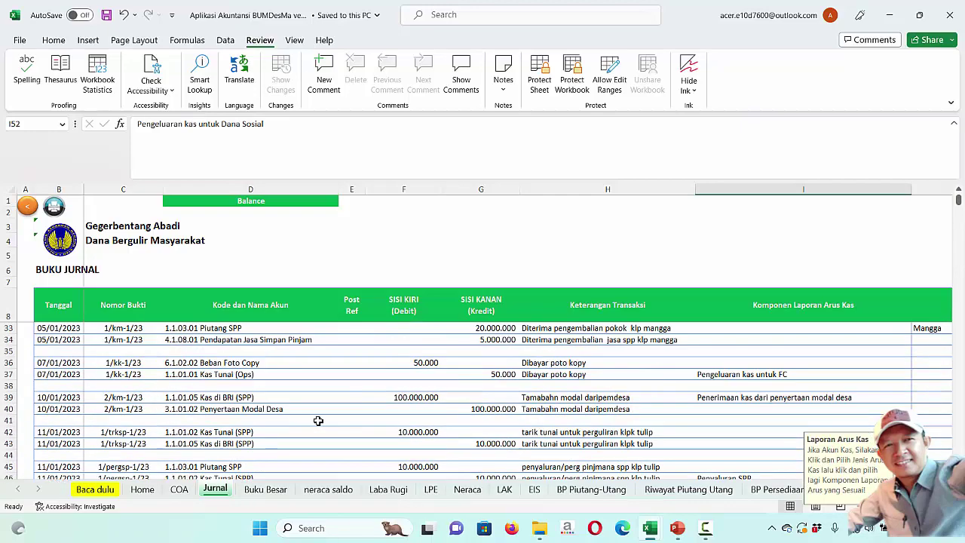
{"action": "scroll", "coordinate": [318, 421], "scroll_direction": "down", "scroll_amount": 3}
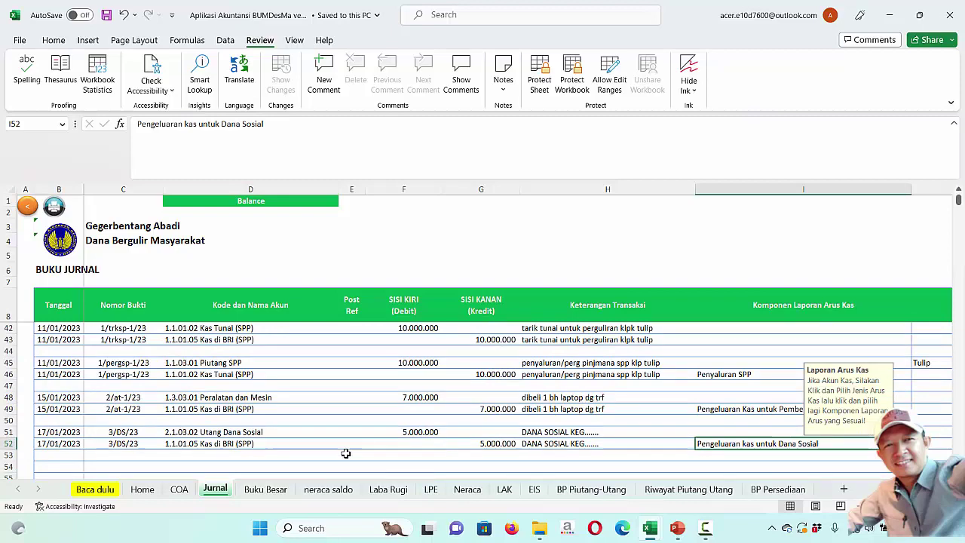
{"action": "scroll", "coordinate": [343, 452], "scroll_direction": "down", "scroll_amount": 2}
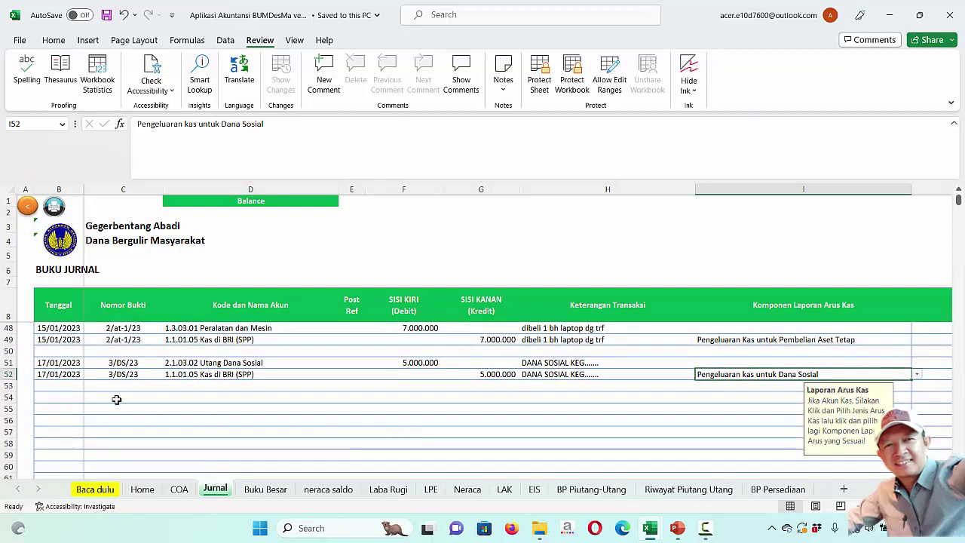
Start a new journal entry in row 55 dated 22/02/2023 with voucher ddd
{"action": "left_click", "coordinate": [66, 409]}
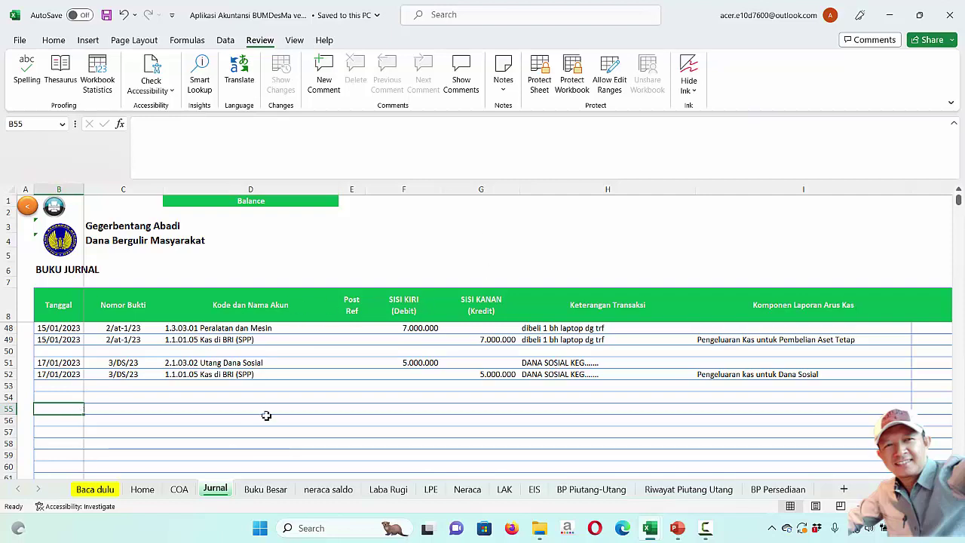
{"action": "type", "text": "22"}
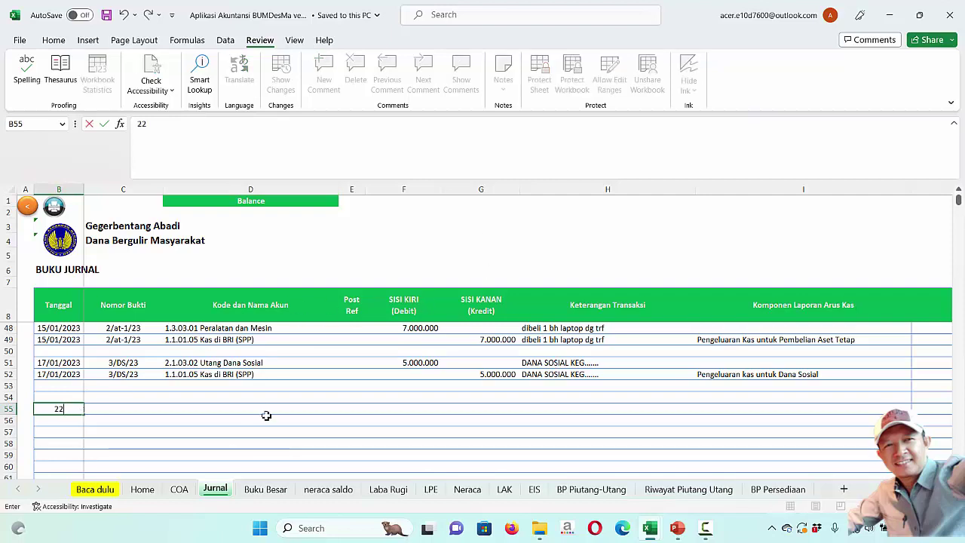
{"action": "type", "text": "/02/2023"}
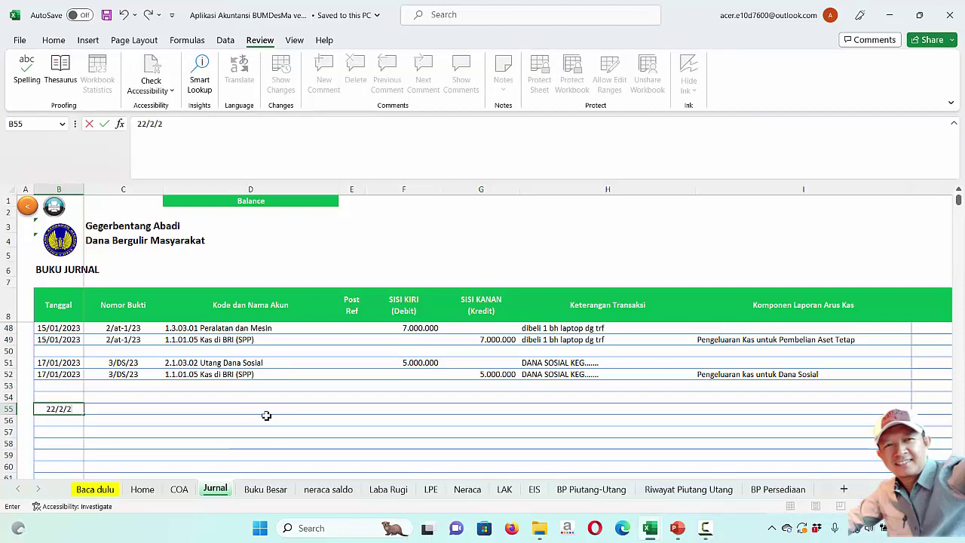
{"action": "left_click", "coordinate": [254, 441]}
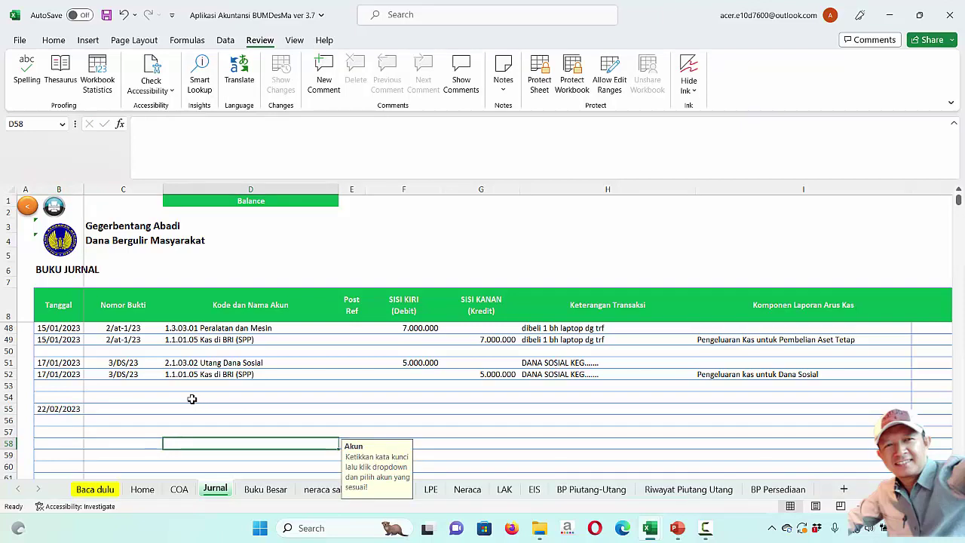
{"action": "left_click", "coordinate": [131, 407]}
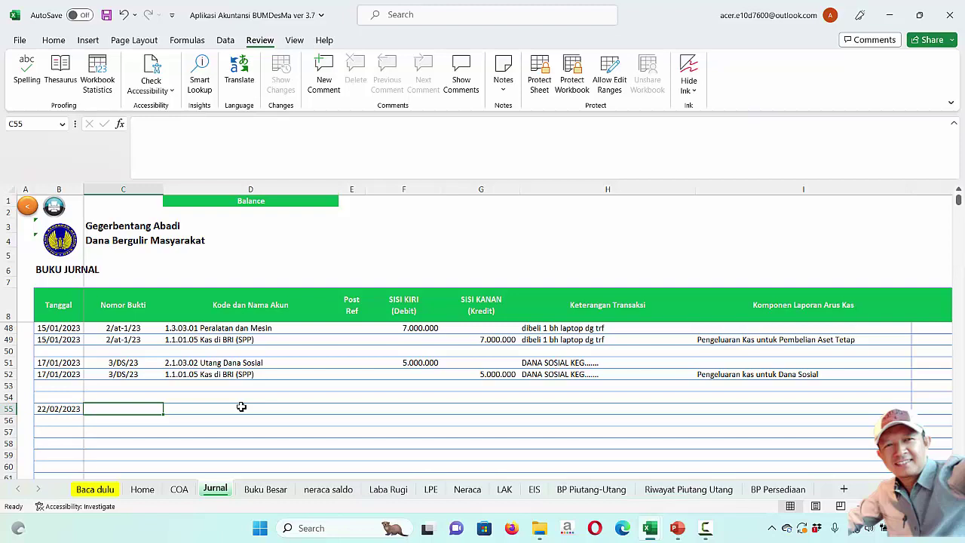
{"action": "type", "text": "ddd"}
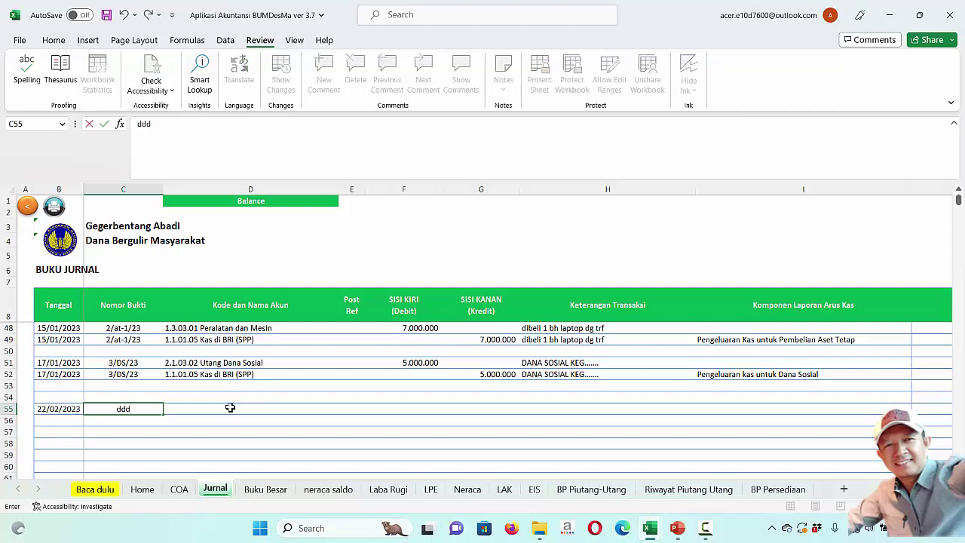
{"action": "left_click", "coordinate": [230, 408]}
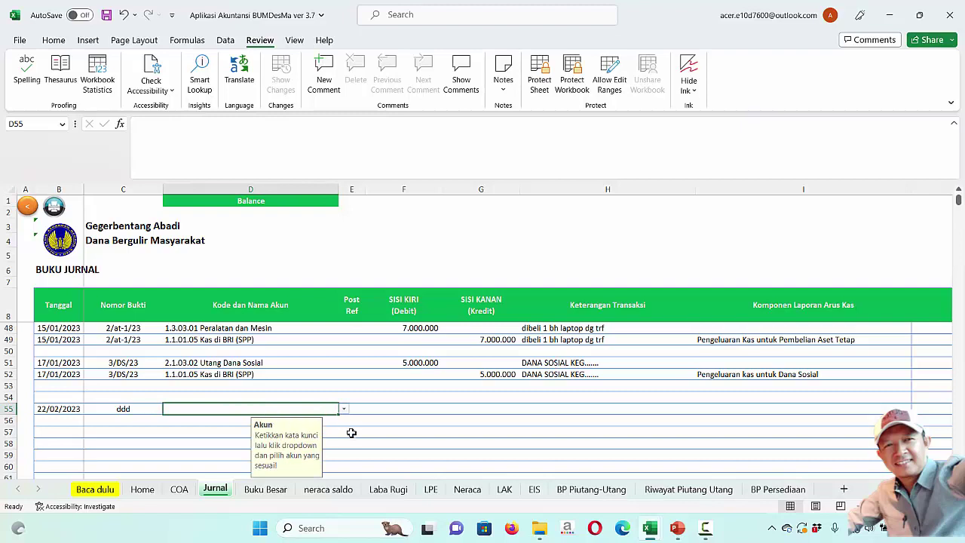
Assign 1.1.01.04 Kas di BRI (Ops) to D55 and 7.1.01.01 Pendapatan Bunga Bank to D56
{"action": "left_click", "coordinate": [343, 411]}
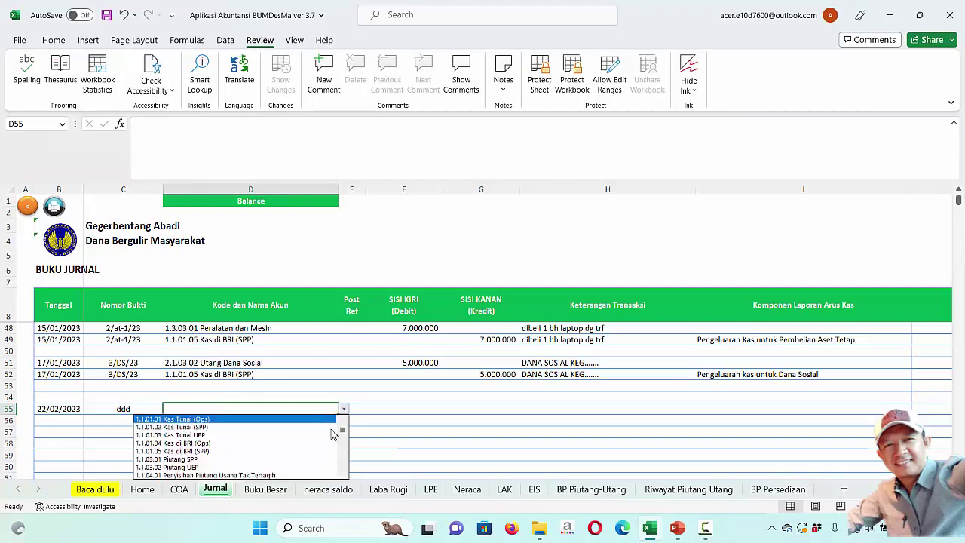
{"action": "left_click", "coordinate": [196, 443]}
{"action": "left_click", "coordinate": [194, 420]}
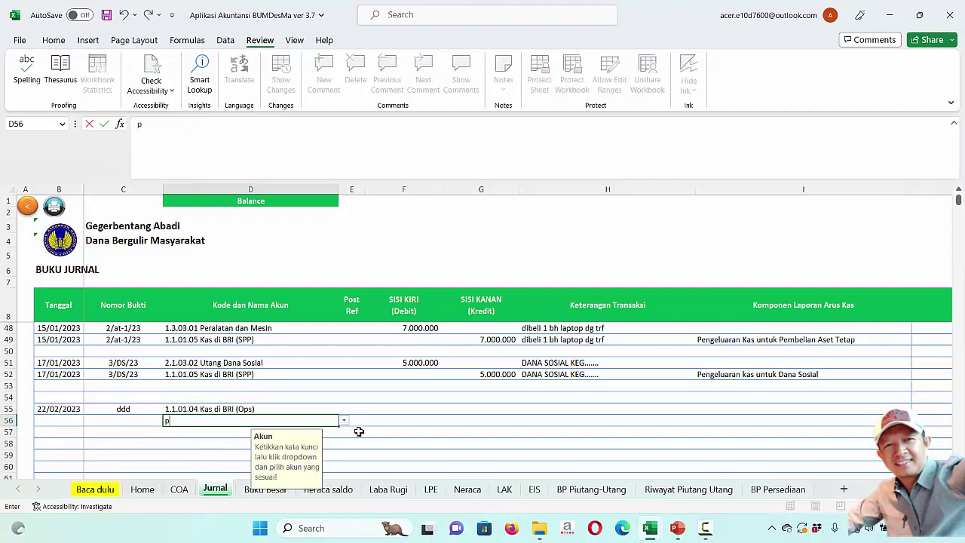
{"action": "left_click", "coordinate": [343, 421]}
{"action": "type", "text": "p"}
{"action": "scroll", "coordinate": [331, 415], "scroll_direction": "down", "scroll_amount": 4}
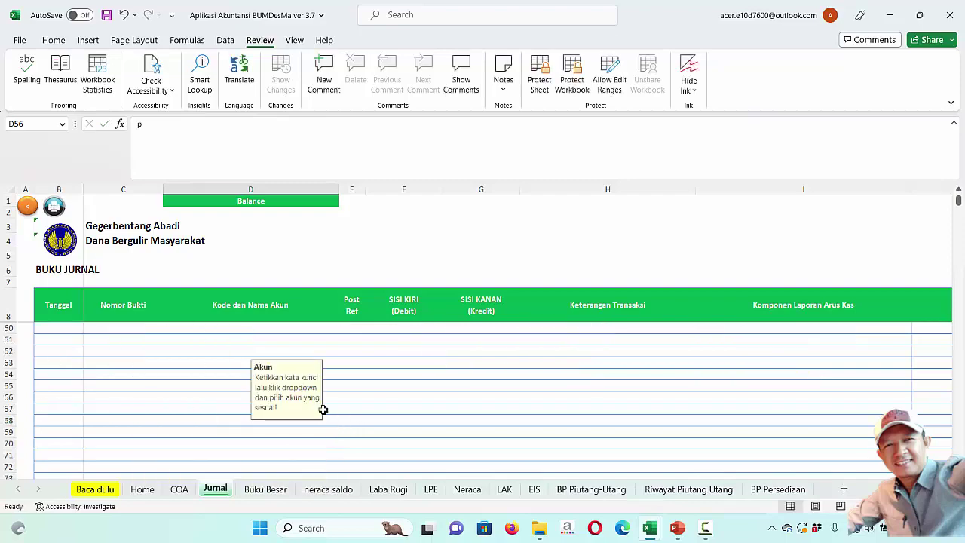
{"action": "scroll", "coordinate": [286, 392], "scroll_direction": "up", "scroll_amount": 5}
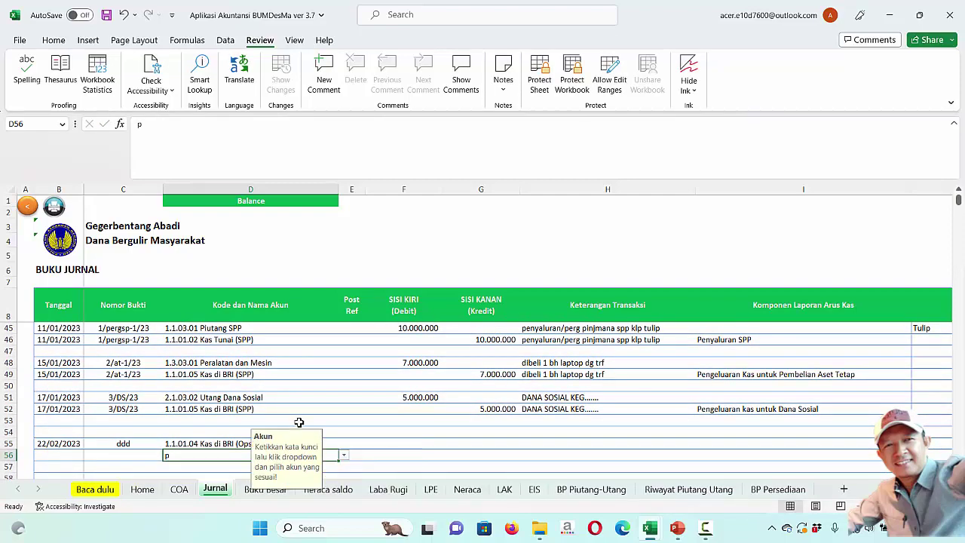
{"action": "scroll", "coordinate": [320, 426], "scroll_direction": "down", "scroll_amount": 1}
{"action": "left_click", "coordinate": [344, 421]}
{"action": "left_click_drag", "start_coordinate": [343, 446], "coordinate": [337, 473]}
{"action": "left_click", "coordinate": [260, 480]}
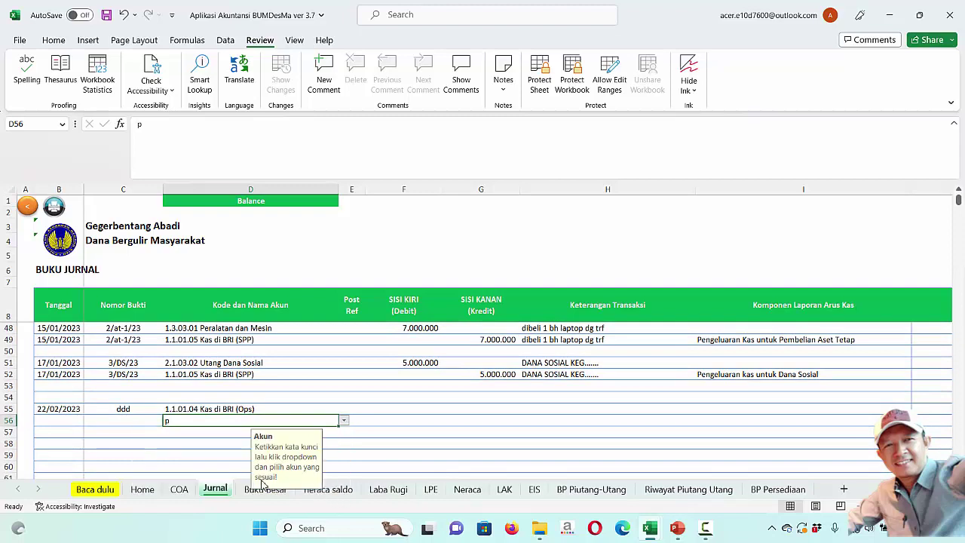
{"action": "left_click", "coordinate": [425, 407]}
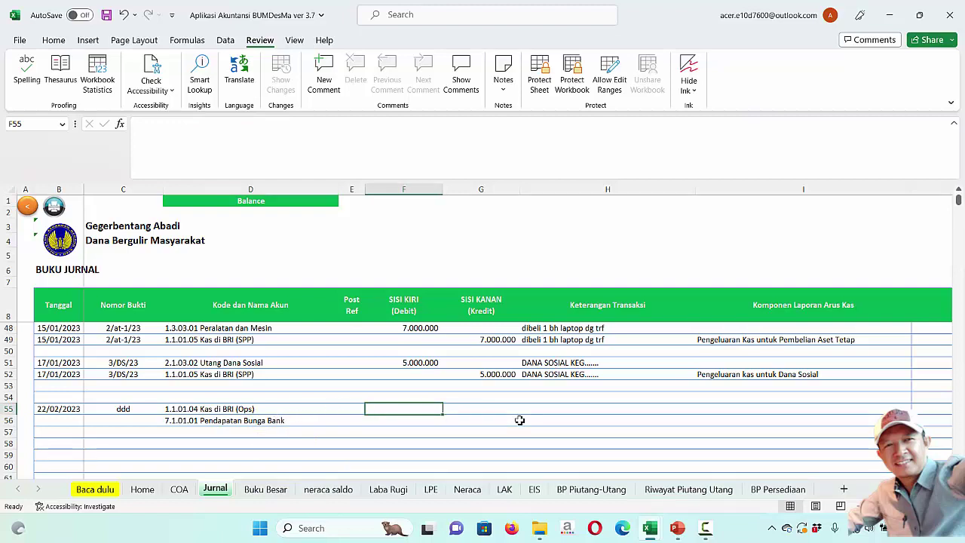
Enter 12.345 as the debit in F55 and the credit in G56
{"action": "type", "text": "12345"}
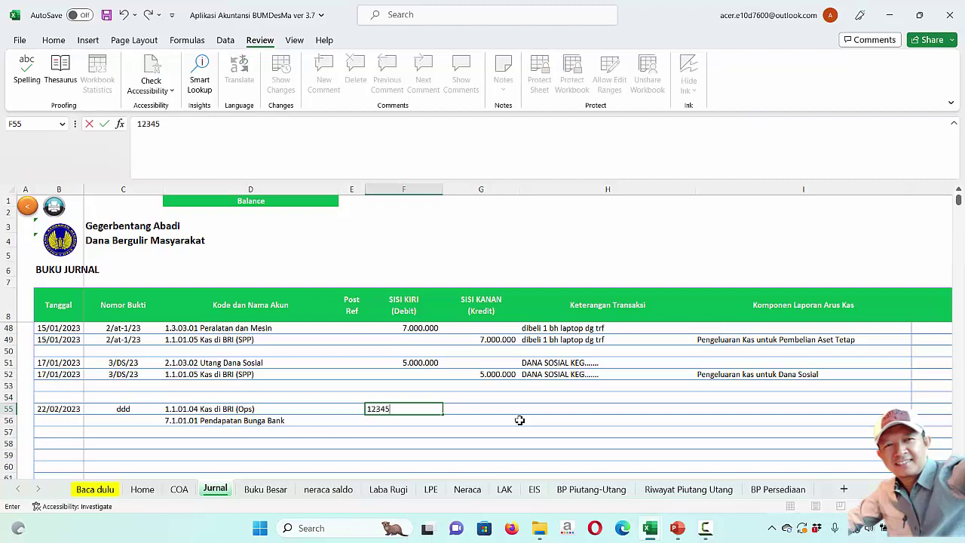
{"action": "type", "text": "2.345"}
{"action": "left_click", "coordinate": [517, 420]}
{"action": "type", "text": "123"}
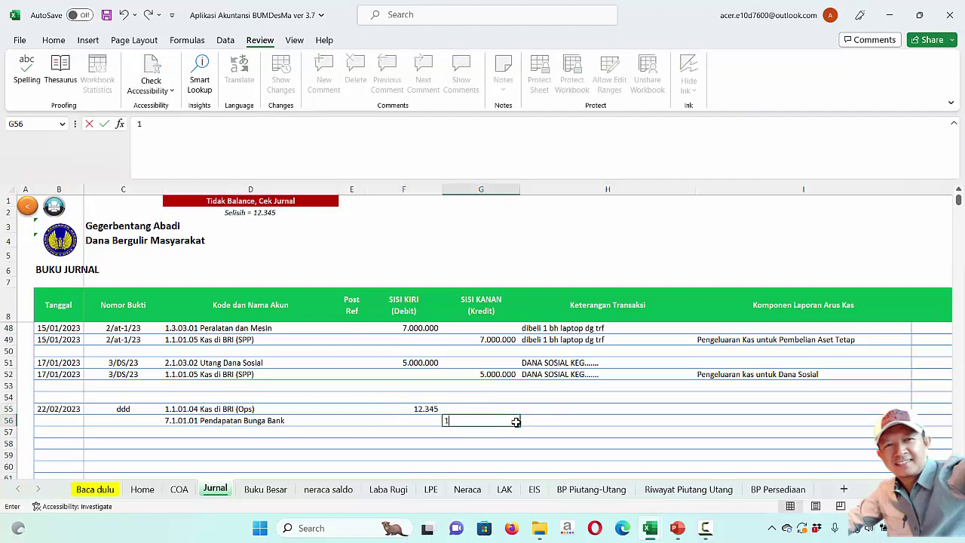
{"action": "key", "text": "Return"}
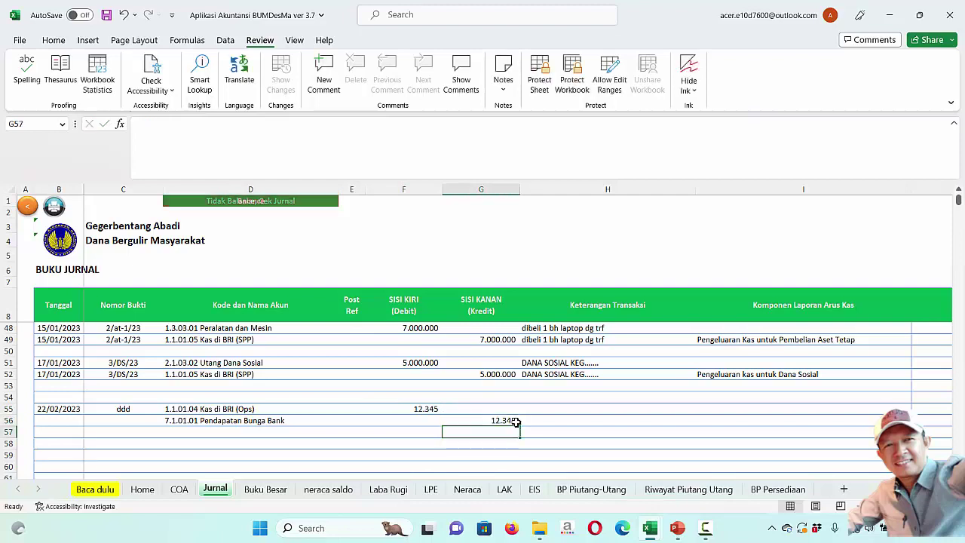
Enter the description 'Bunga bank' in H55 and copy it to H56
{"action": "left_click", "coordinate": [574, 407]}
{"action": "type", "text": "B"}
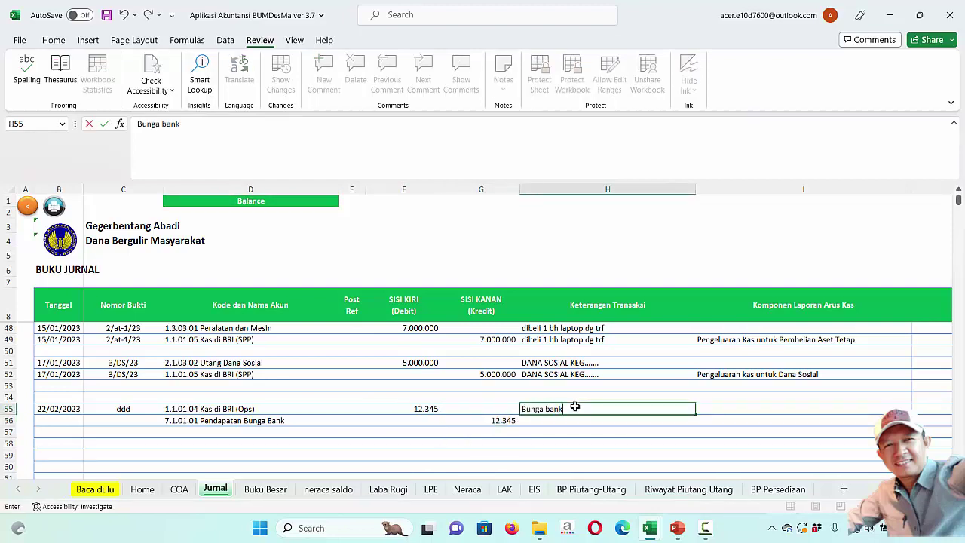
{"action": "type", "text": "unga bank"}
{"action": "left_click", "coordinate": [633, 436]}
{"action": "left_click", "coordinate": [602, 411]}
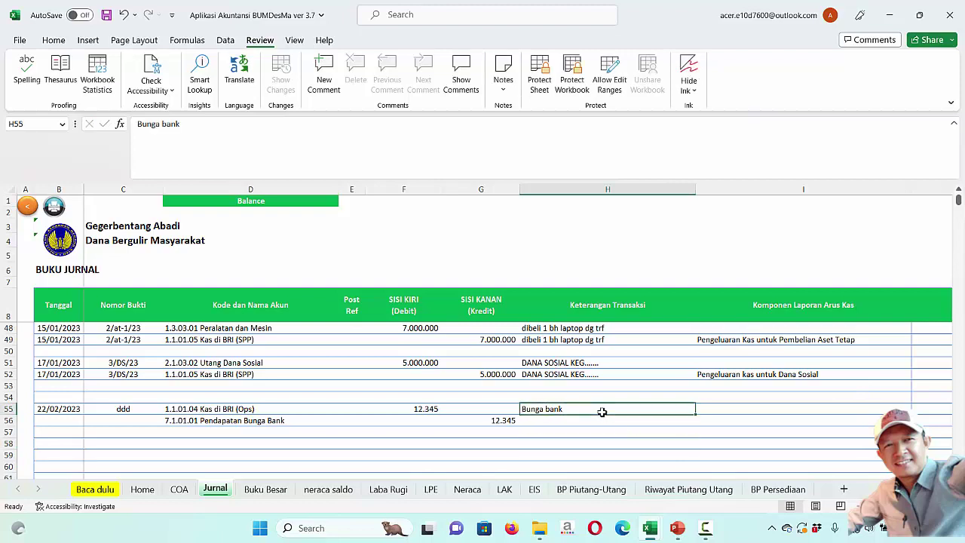
{"action": "key", "text": "ctrl+c"}
{"action": "left_click", "coordinate": [599, 422]}
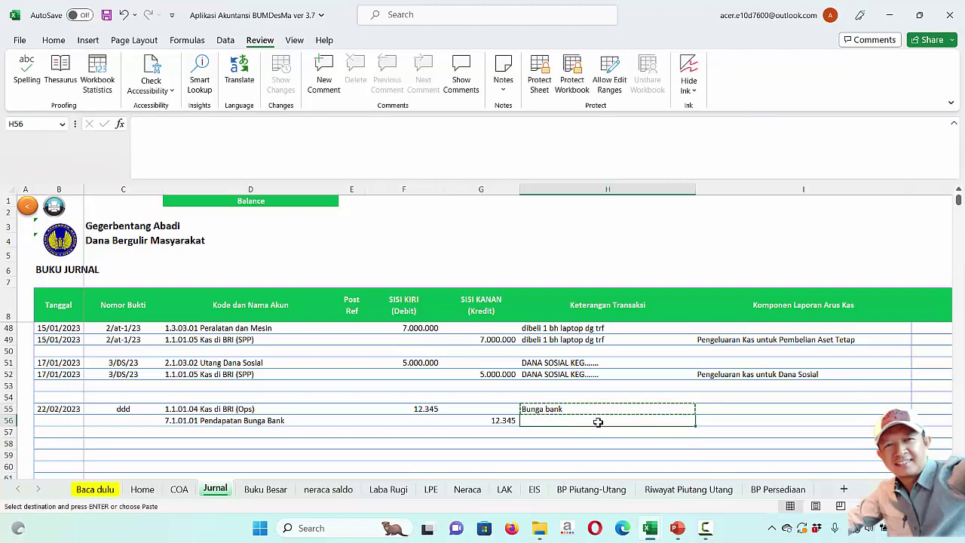
{"action": "key", "text": "ctrl+v"}
Fill the date and voucher down into row 56, then show the Laba Rugi sheet
{"action": "left_click_drag", "start_coordinate": [72, 407], "coordinate": [103, 420]}
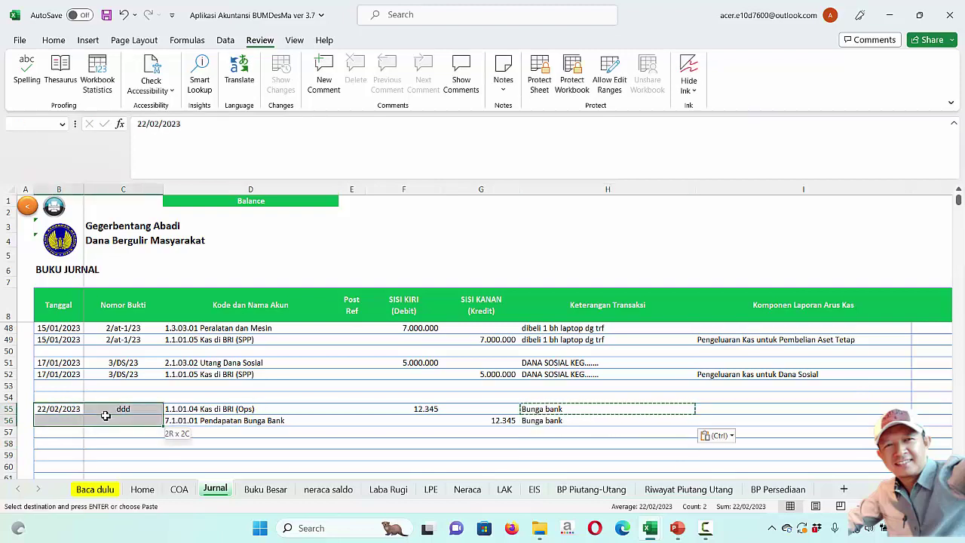
{"action": "key", "text": "ctrl+d"}
{"action": "key", "text": "ctrl+q"}
{"action": "left_click", "coordinate": [607, 455]}
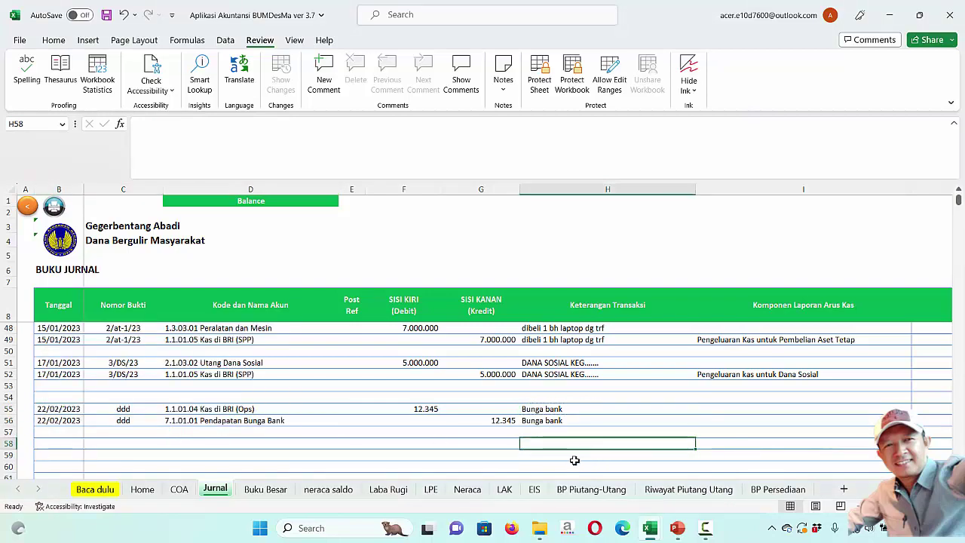
{"action": "left_click", "coordinate": [334, 450]}
{"action": "left_click", "coordinate": [468, 415]}
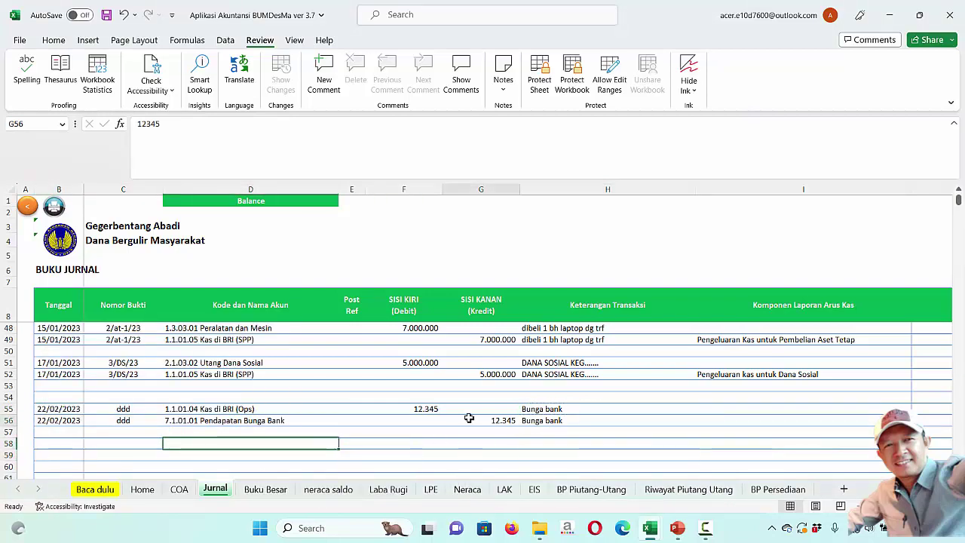
{"action": "left_click", "coordinate": [392, 490]}
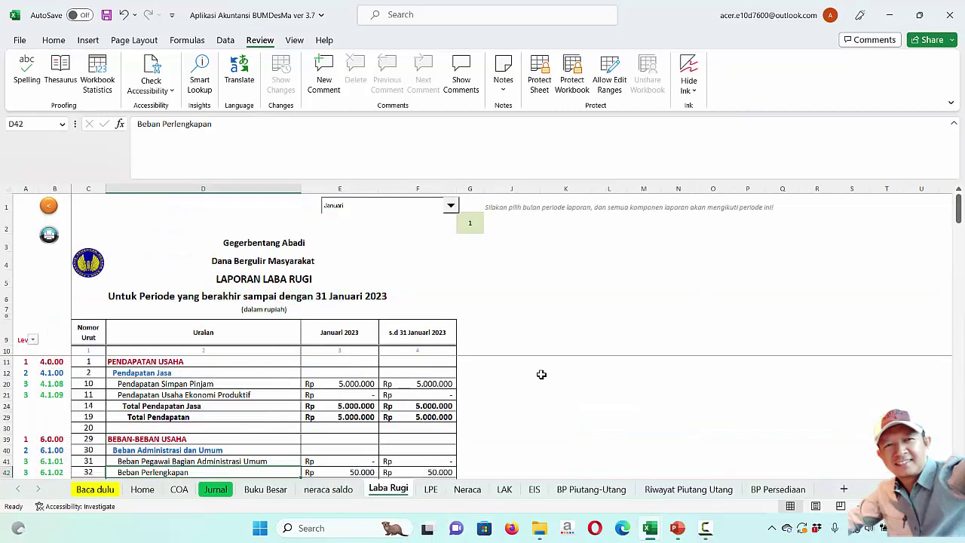
Set the Laba Rugi period to Februari, review the 12.345 bank income, then view Neraca
{"action": "left_click", "coordinate": [451, 206]}
{"action": "left_click", "coordinate": [386, 226]}
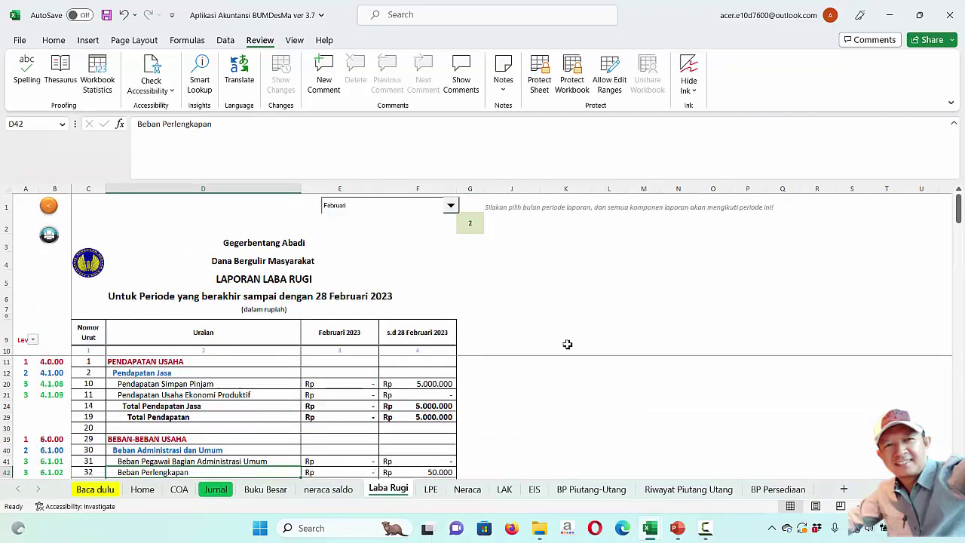
{"action": "scroll", "coordinate": [567, 344], "scroll_direction": "down", "scroll_amount": 10}
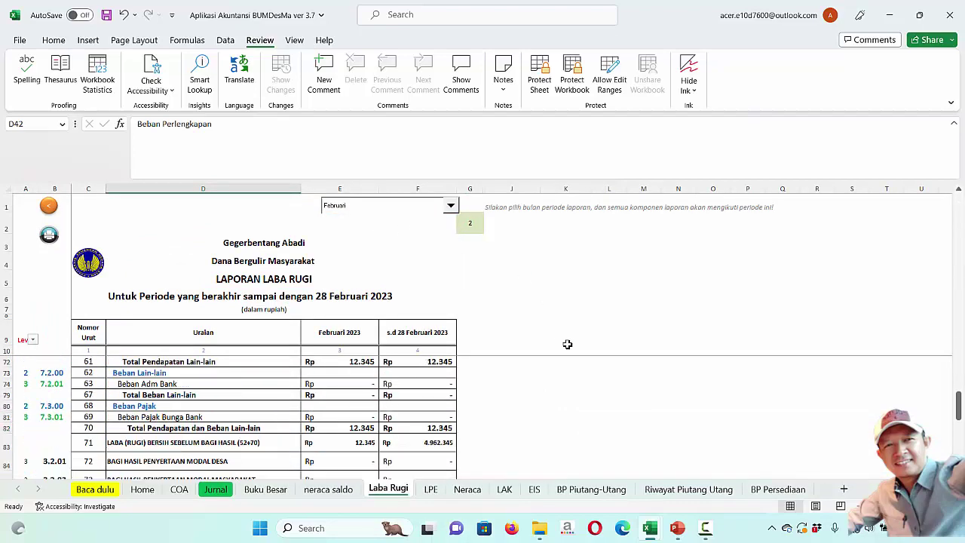
{"action": "scroll", "coordinate": [369, 396], "scroll_direction": "up", "scroll_amount": 2}
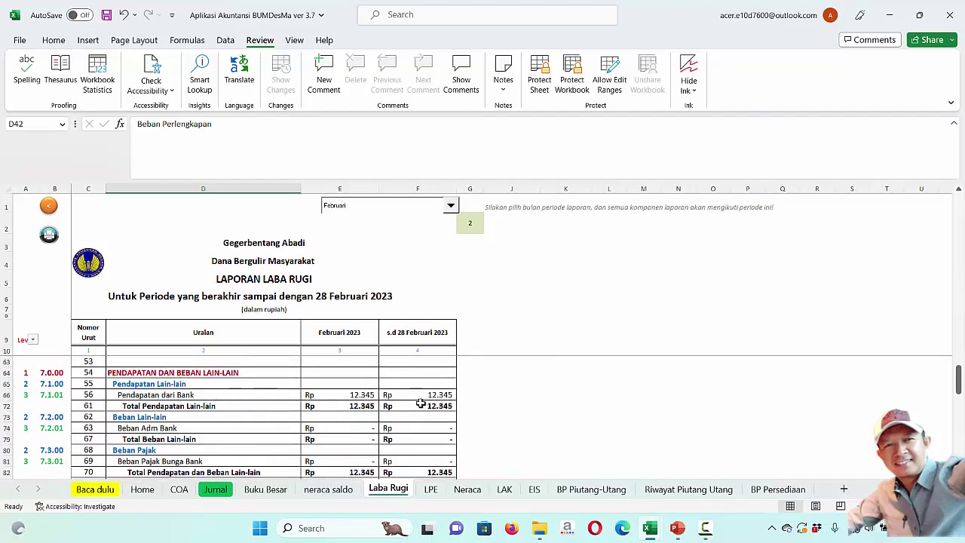
{"action": "scroll", "coordinate": [532, 384], "scroll_direction": "down", "scroll_amount": 3}
{"action": "scroll", "coordinate": [520, 423], "scroll_direction": "up", "scroll_amount": 5}
{"action": "left_click", "coordinate": [466, 489]}
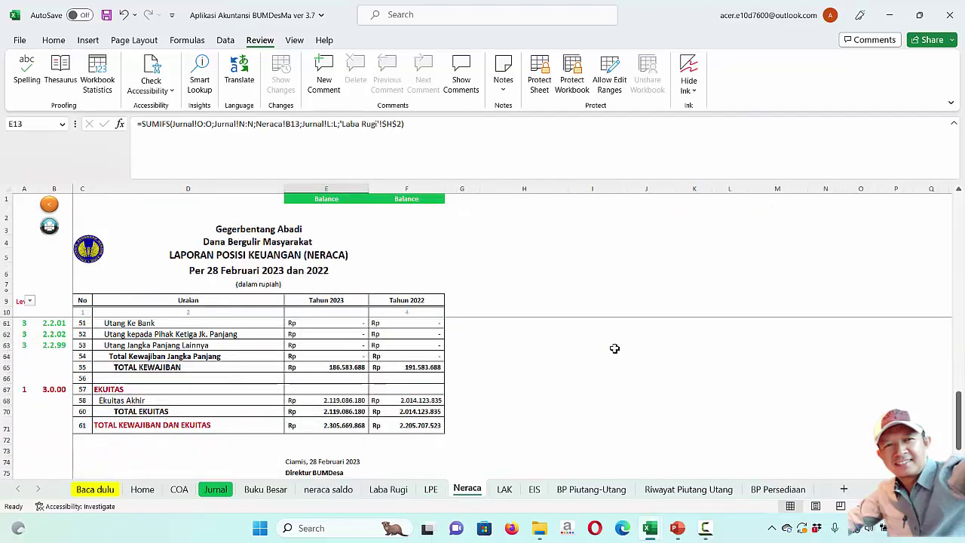
{"action": "scroll", "coordinate": [614, 347], "scroll_direction": "up", "scroll_amount": 4}
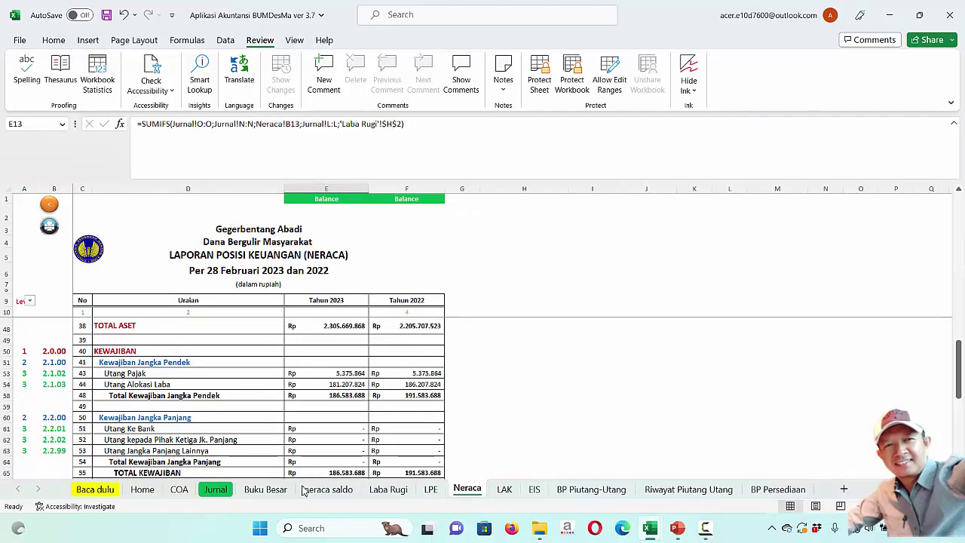
Back on the Jurnal sheet, look over the 22/02/2023 interest entry rows
{"action": "left_click", "coordinate": [215, 489]}
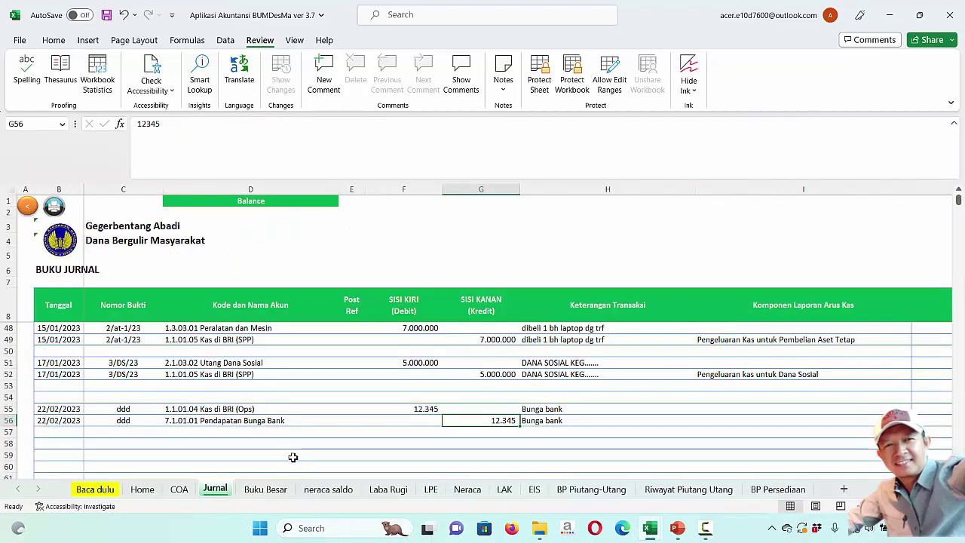
{"action": "scroll", "coordinate": [377, 440], "scroll_direction": "down", "scroll_amount": 2}
{"action": "scroll", "coordinate": [230, 442], "scroll_direction": "up", "scroll_amount": 1}
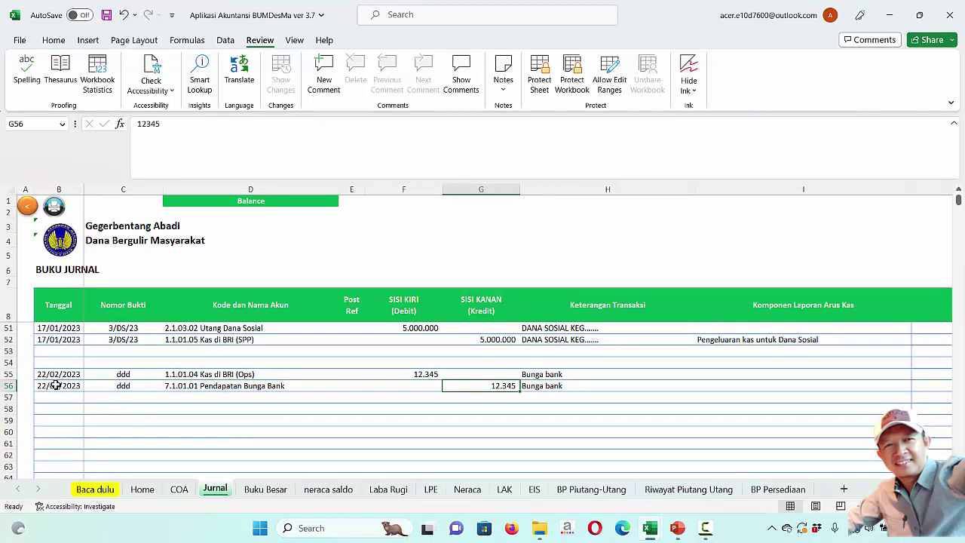
{"action": "left_click_drag", "start_coordinate": [54, 377], "coordinate": [533, 388]}
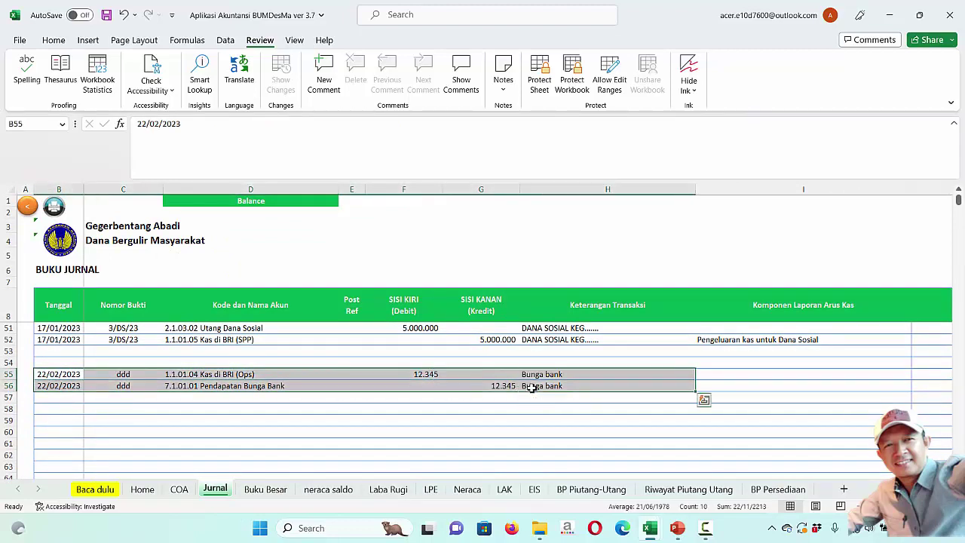
{"action": "left_click", "coordinate": [704, 399]}
{"action": "left_click", "coordinate": [371, 463]}
Copy the three-row 05/01/2023 entry (B32:I34) into rows 59–61
{"action": "scroll", "coordinate": [349, 447], "scroll_direction": "up", "scroll_amount": 3}
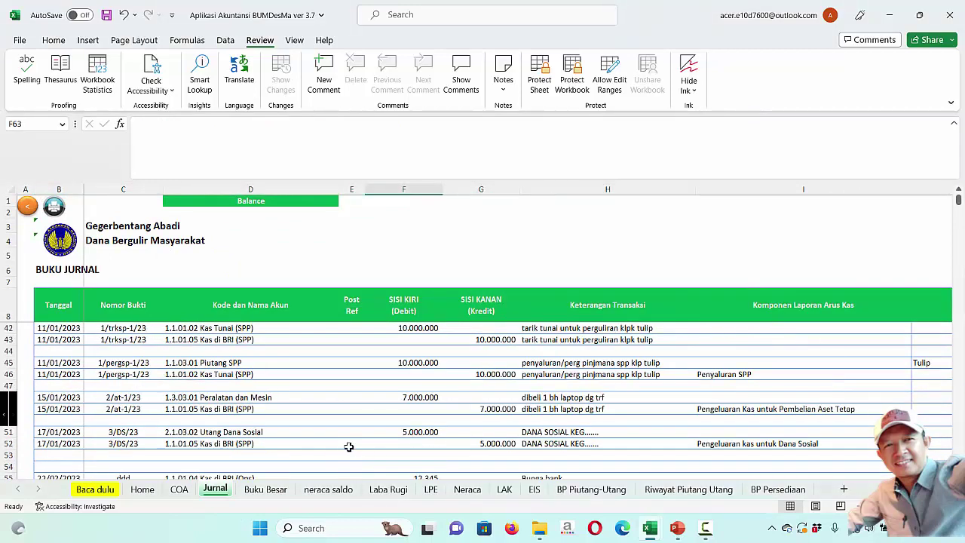
{"action": "scroll", "coordinate": [348, 444], "scroll_direction": "up", "scroll_amount": 2}
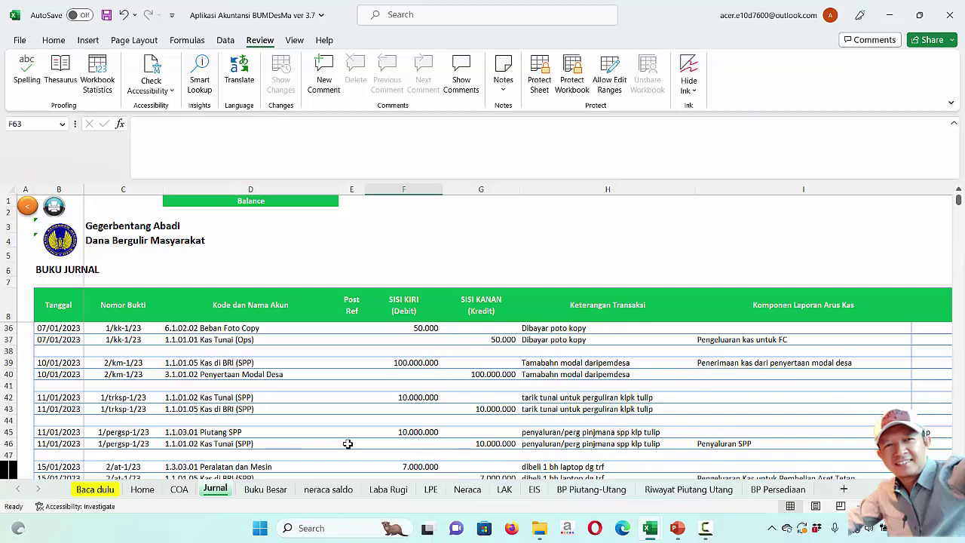
{"action": "scroll", "coordinate": [348, 444], "scroll_direction": "up", "scroll_amount": 2}
{"action": "left_click", "coordinate": [60, 352]}
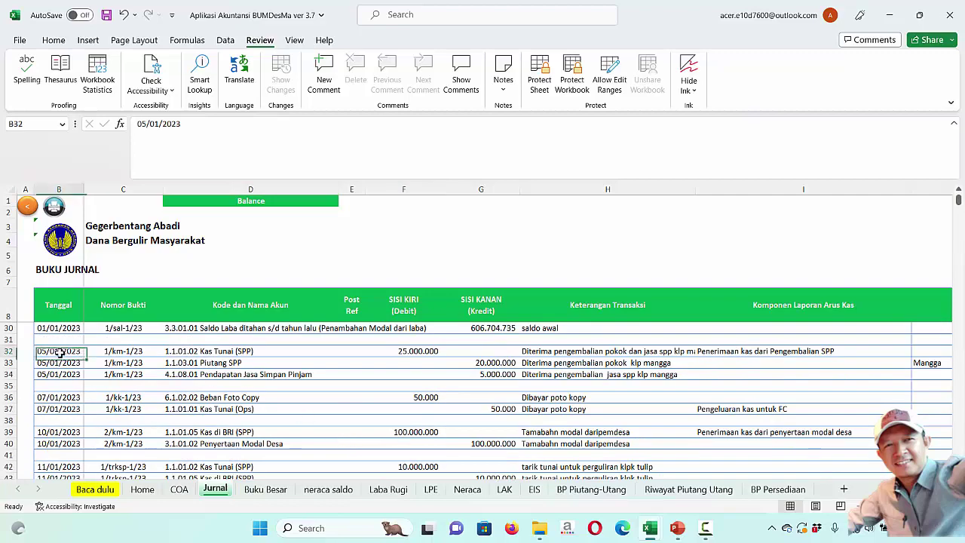
{"action": "left_click_drag", "start_coordinate": [60, 352], "coordinate": [733, 375]}
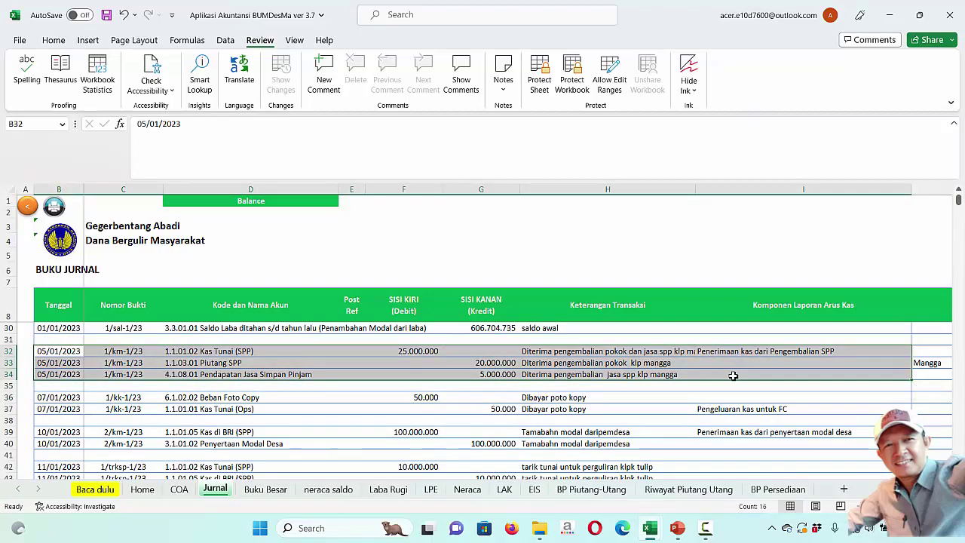
{"action": "key", "text": "ctrl+c"}
{"action": "scroll", "coordinate": [348, 461], "scroll_direction": "down", "scroll_amount": 4}
{"action": "scroll", "coordinate": [348, 461], "scroll_direction": "down", "scroll_amount": 4}
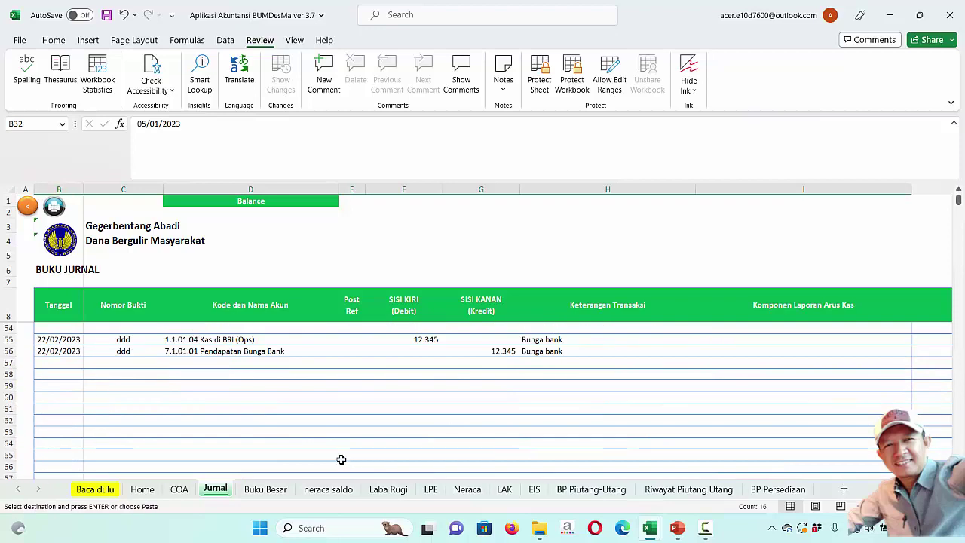
{"action": "left_click", "coordinate": [64, 385]}
{"action": "key", "text": "ctrl+v"}
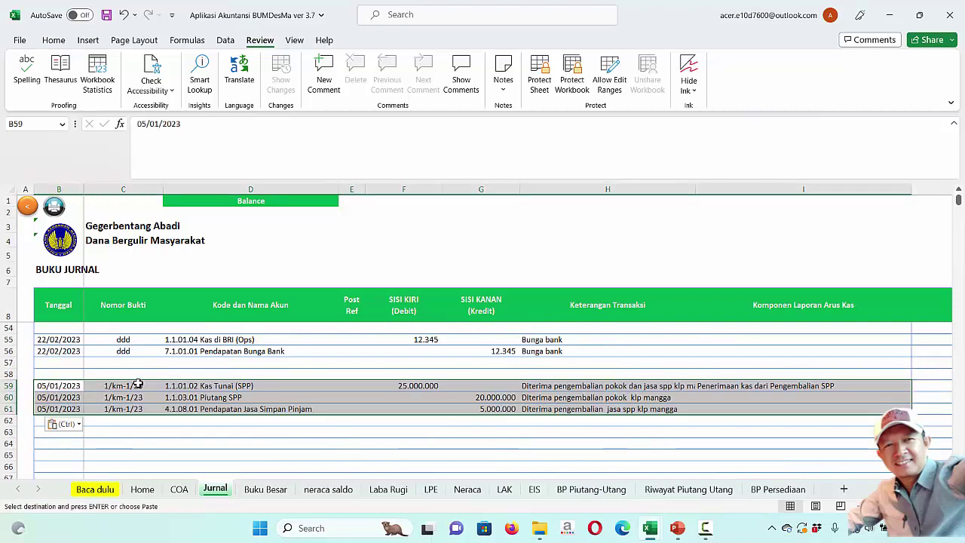
Change the pasted rows' dates to 05/12/2023 and save the workbook
{"action": "double_click", "coordinate": [61, 385]}
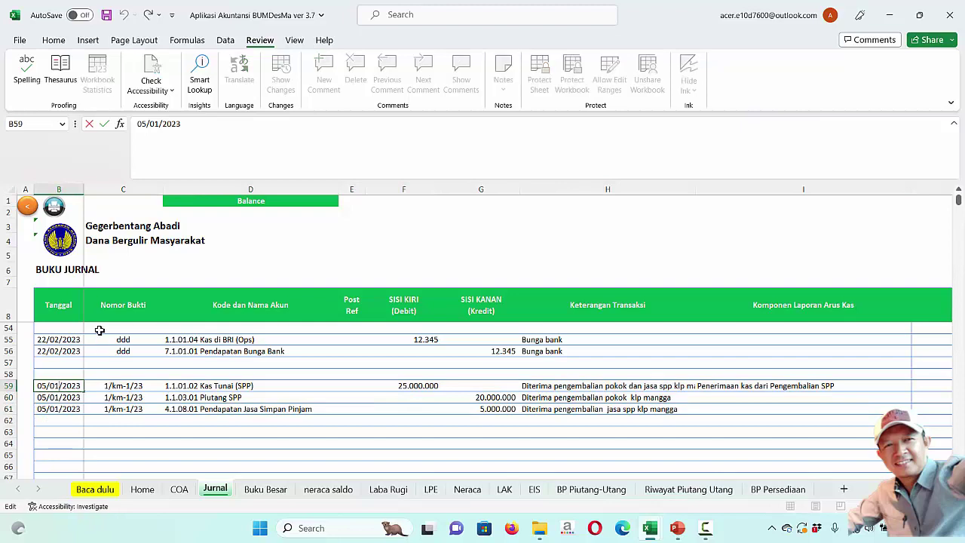
{"action": "double_click", "coordinate": [54, 384]}
{"action": "type", "text": "12"}
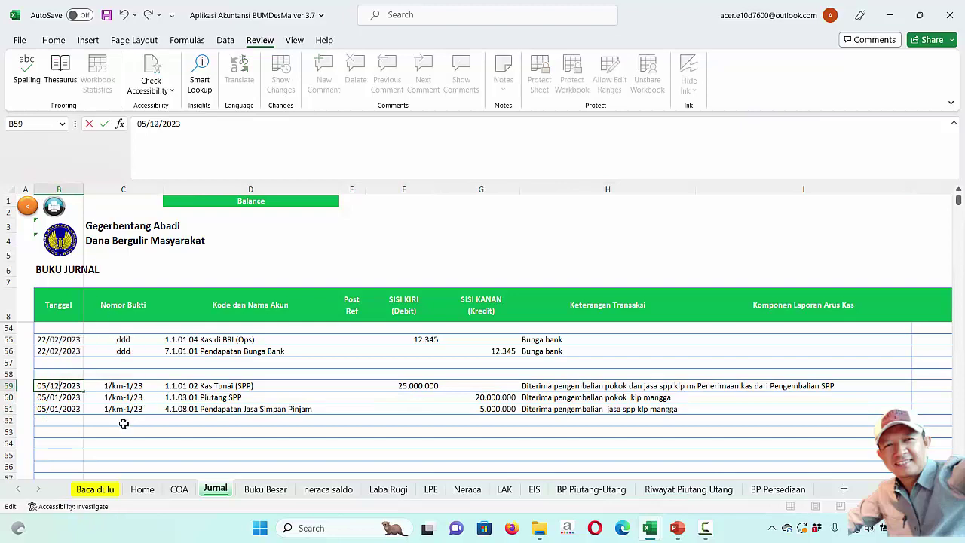
{"action": "double_click", "coordinate": [60, 398]}
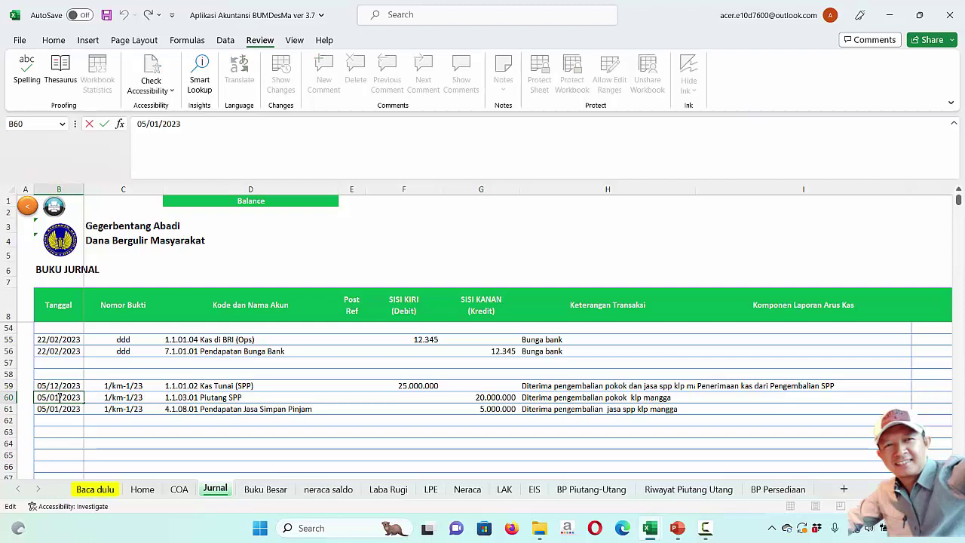
{"action": "double_click", "coordinate": [59, 398]}
{"action": "type", "text": "12"}
{"action": "double_click", "coordinate": [55, 409]}
{"action": "key", "text": "Left"}
{"action": "key", "text": "Left"}
{"action": "key", "text": "Left"}
{"action": "key", "text": "Left"}
{"action": "key", "text": "Left"}
{"action": "key", "text": "BackSpace"}
{"action": "key", "text": "BackSpace"}
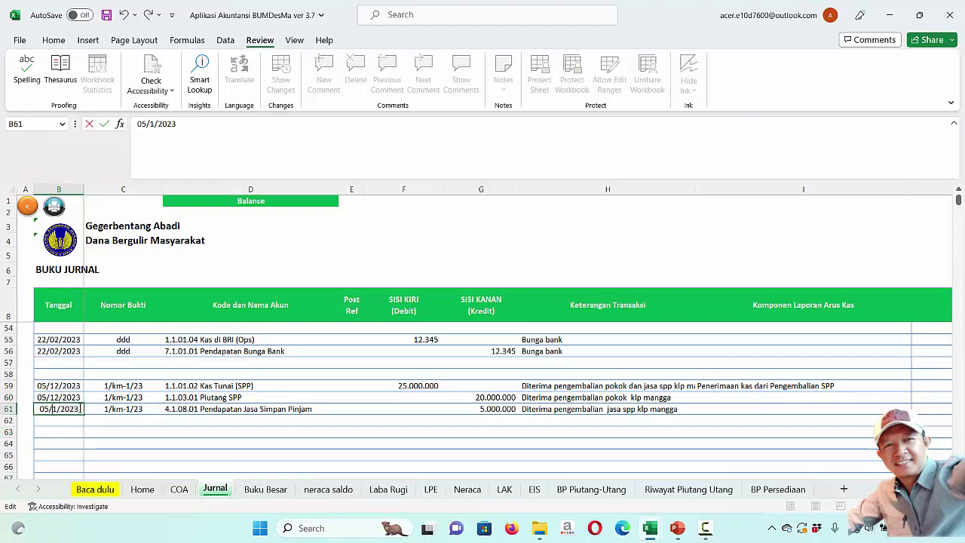
{"action": "type", "text": "12"}
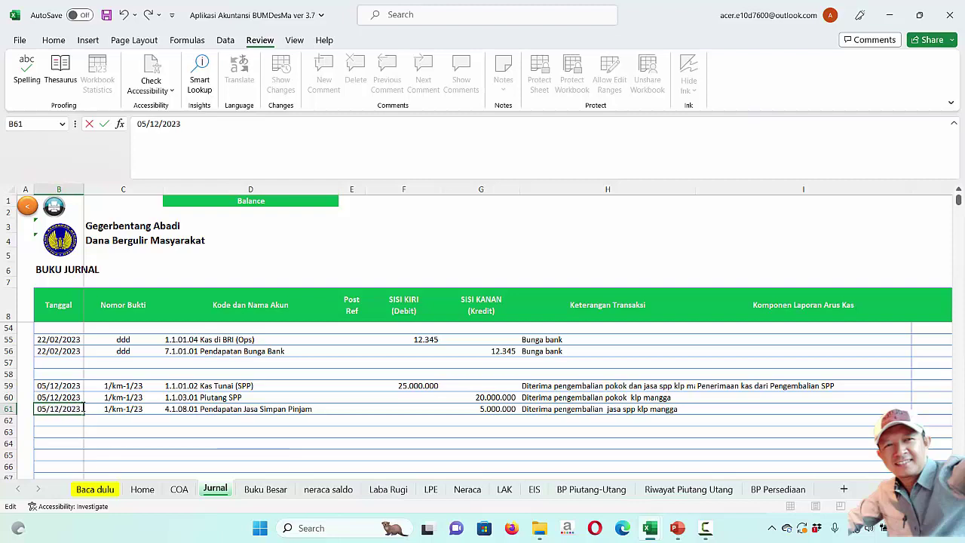
{"action": "left_click", "coordinate": [236, 442]}
{"action": "left_click", "coordinate": [451, 447]}
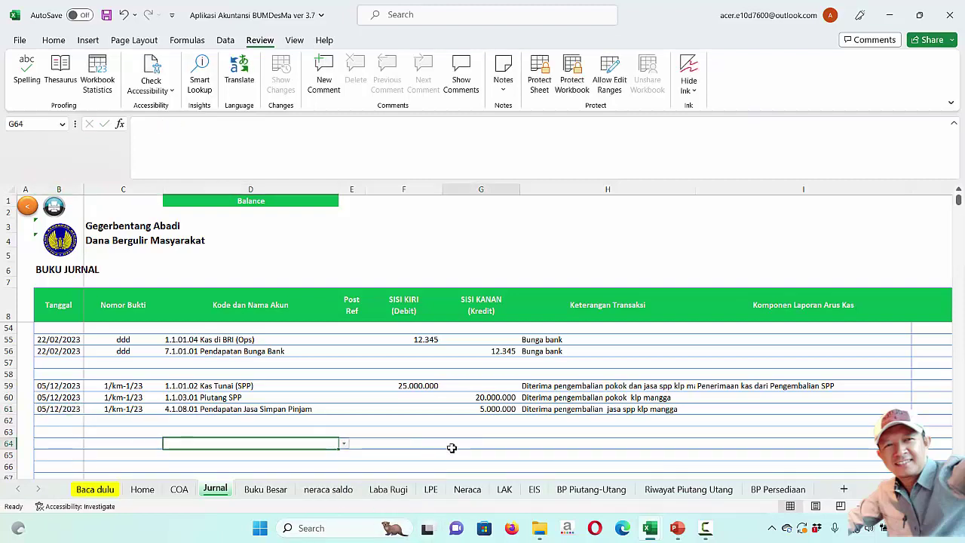
{"action": "key", "text": "ctrl+s"}
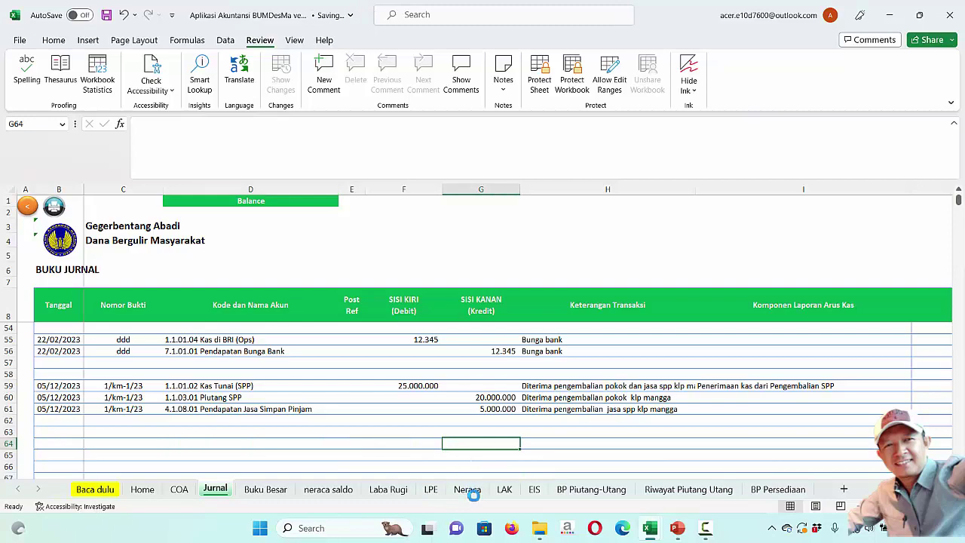
After a look at Neraca, set the Laba Rugi report period to Desember
{"action": "left_click", "coordinate": [468, 490]}
{"action": "scroll", "coordinate": [504, 436], "scroll_direction": "down", "scroll_amount": 1}
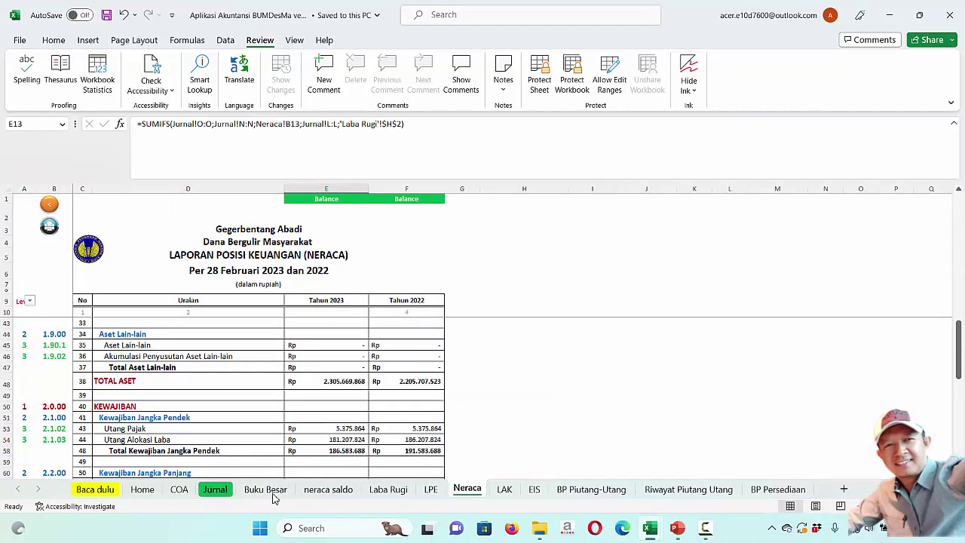
{"action": "left_click", "coordinate": [388, 489]}
{"action": "left_click", "coordinate": [450, 205]}
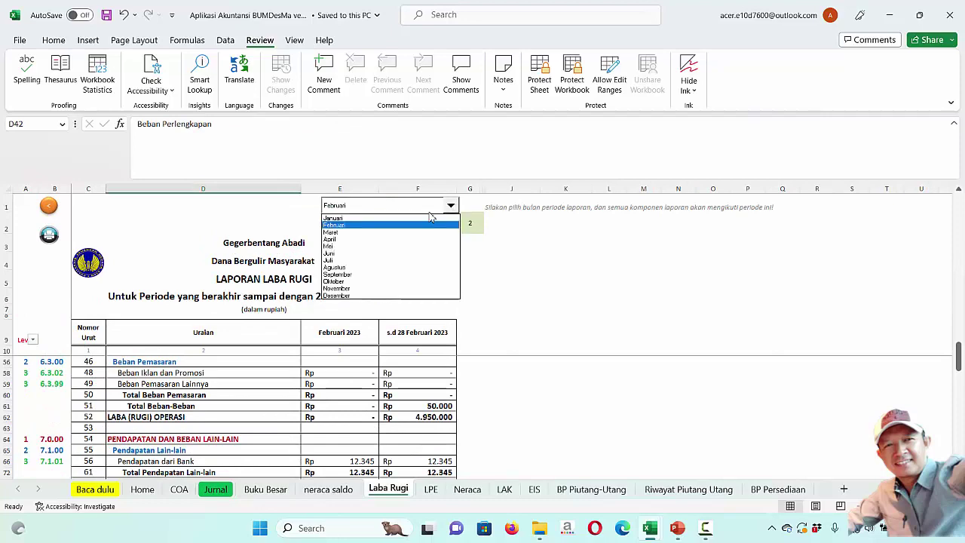
{"action": "left_click", "coordinate": [368, 296]}
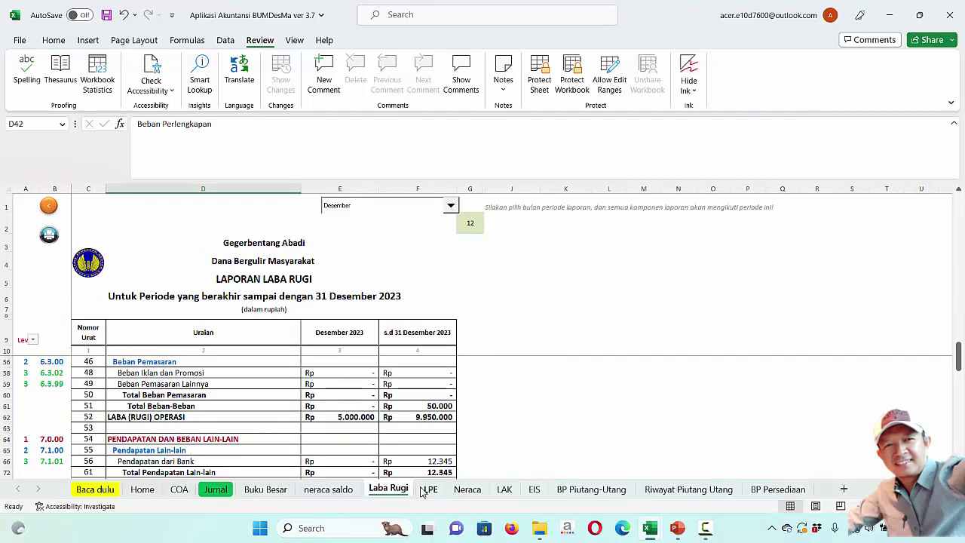
Review the December Neraca and Laba Rugi, then return to the Jurnal sheet
{"action": "left_click", "coordinate": [458, 494]}
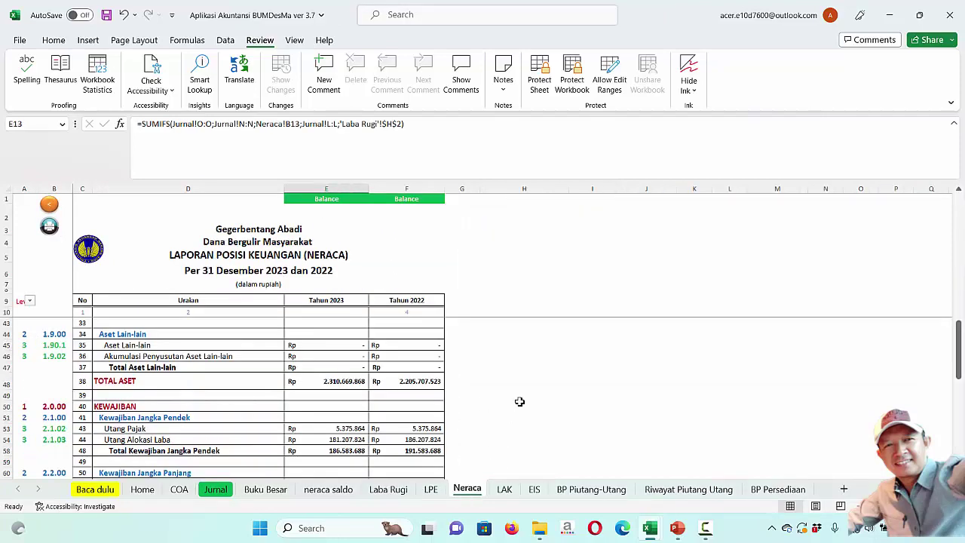
{"action": "scroll", "coordinate": [519, 401], "scroll_direction": "down", "scroll_amount": 3}
{"action": "scroll", "coordinate": [519, 401], "scroll_direction": "up", "scroll_amount": 5}
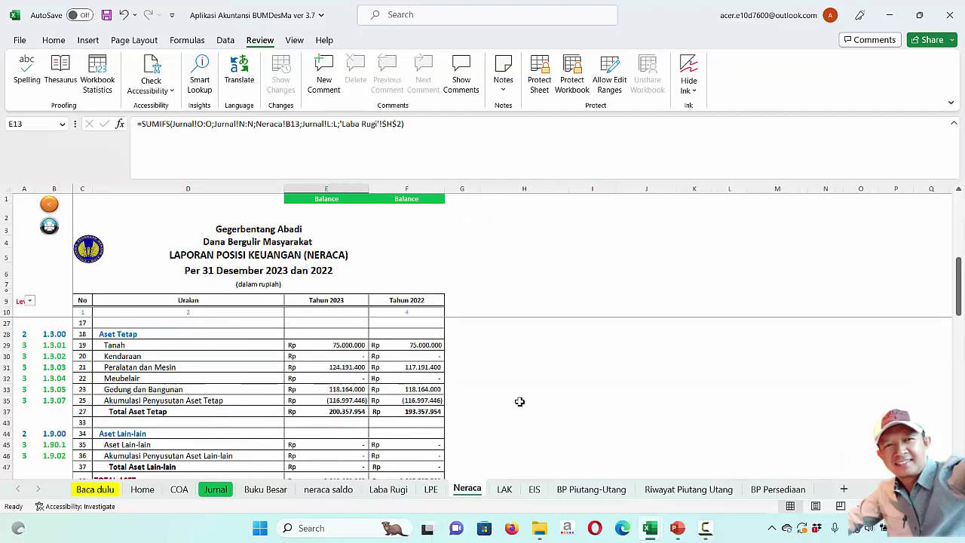
{"action": "scroll", "coordinate": [519, 401], "scroll_direction": "up", "scroll_amount": 2}
{"action": "left_click", "coordinate": [400, 490]}
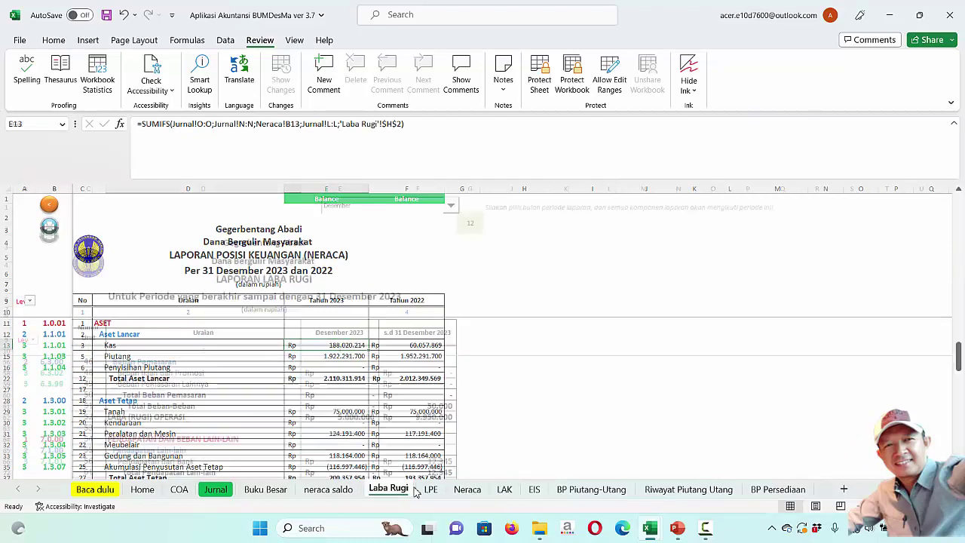
{"action": "scroll", "coordinate": [535, 429], "scroll_direction": "up", "scroll_amount": 5}
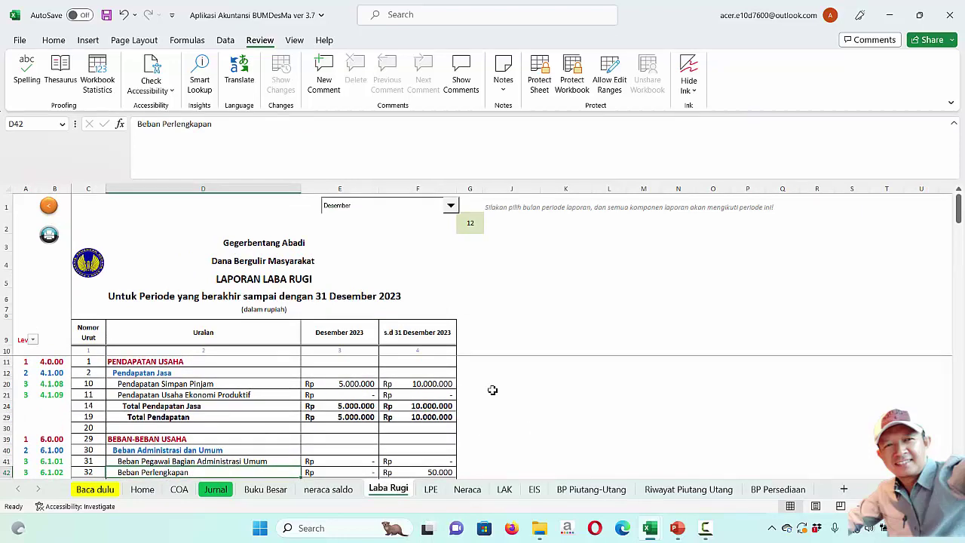
{"action": "left_click", "coordinate": [215, 490]}
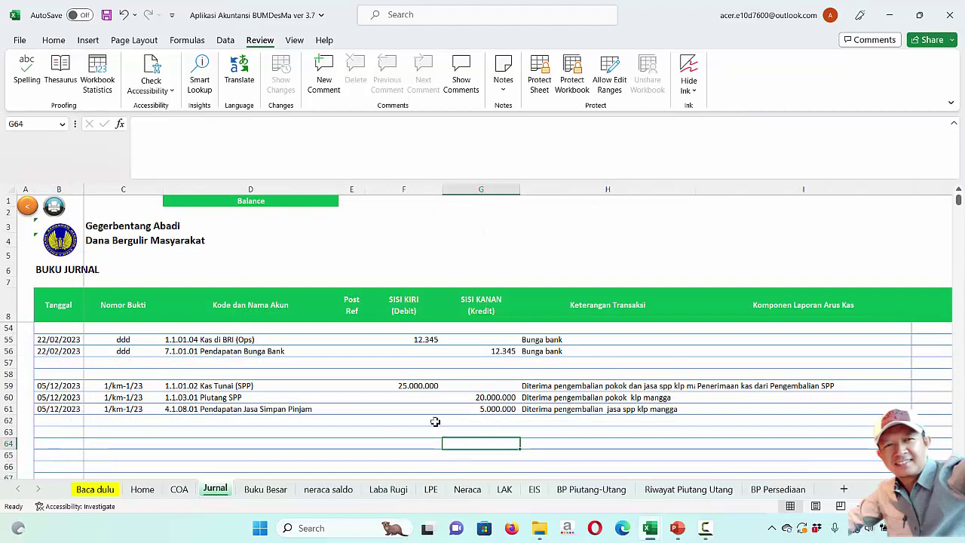
Raise the December debit in F59 to 75.000.000 and paste LAK's bank-interest label into I55
{"action": "left_click", "coordinate": [422, 387]}
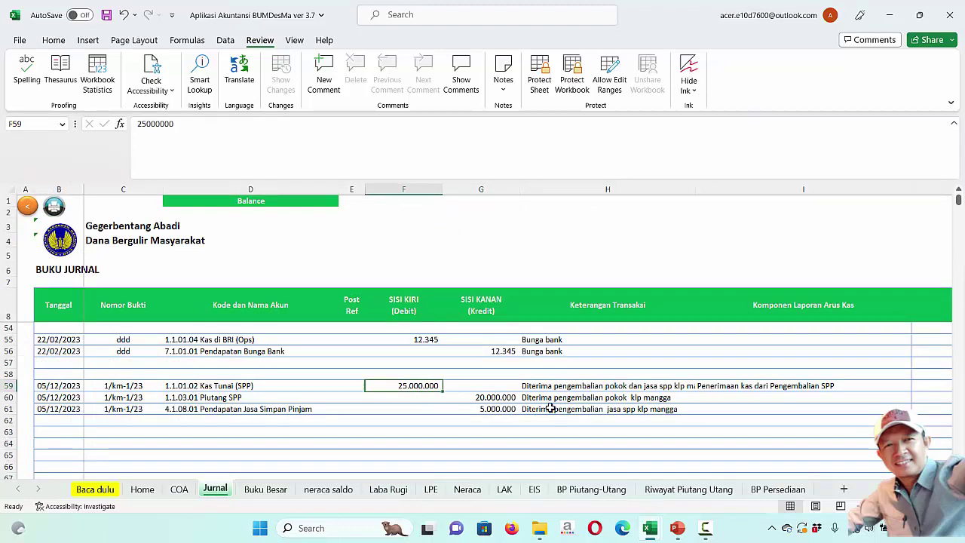
{"action": "type", "text": "75"}
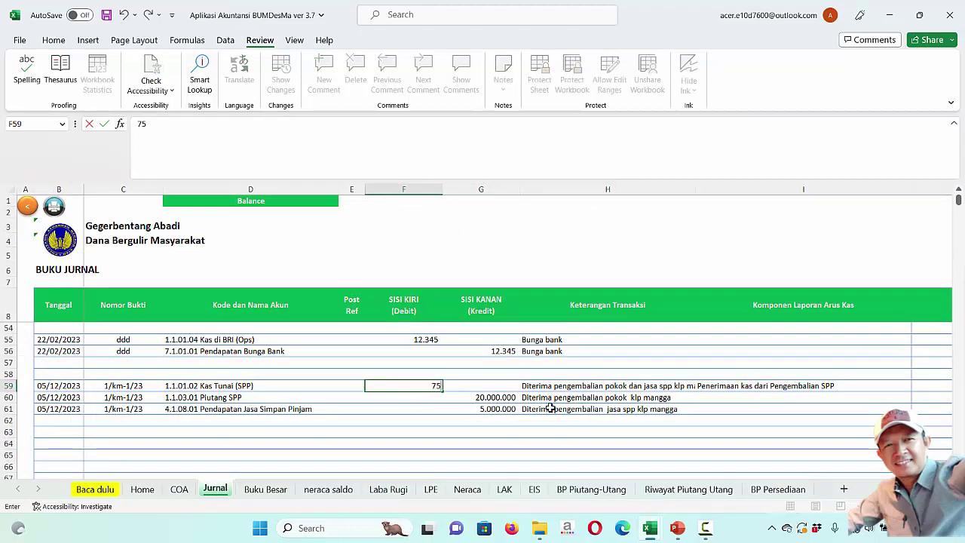
{"action": "type", "text": "00000"}
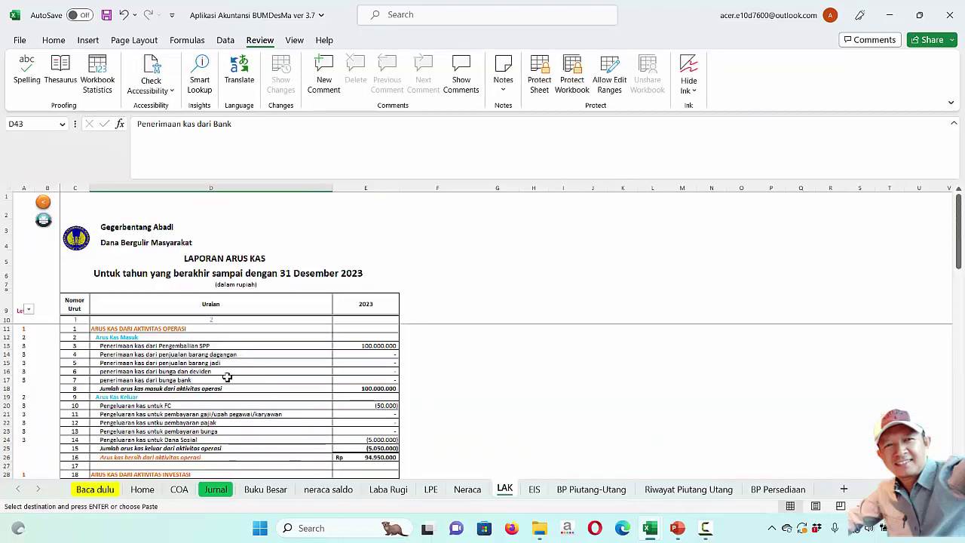
{"action": "left_click", "coordinate": [228, 381]}
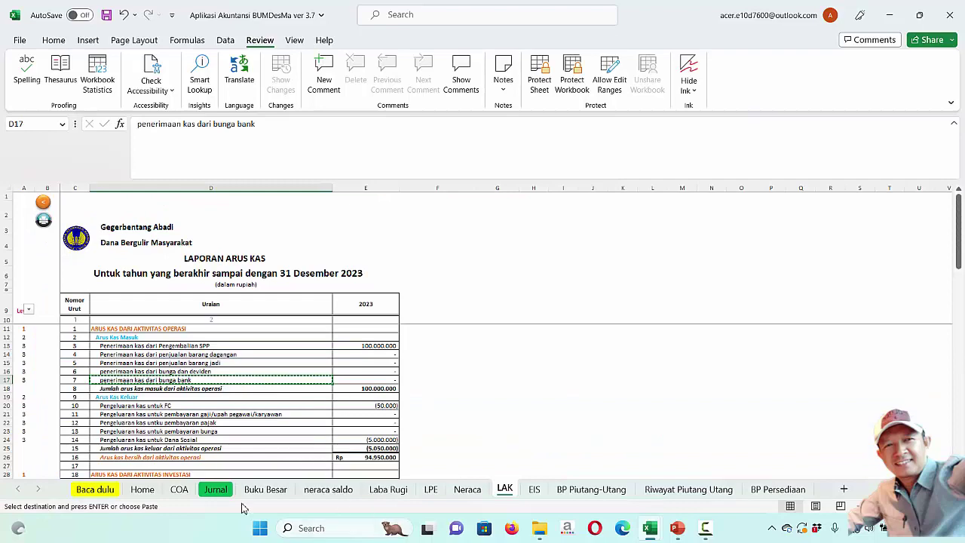
{"action": "left_click", "coordinate": [215, 489]}
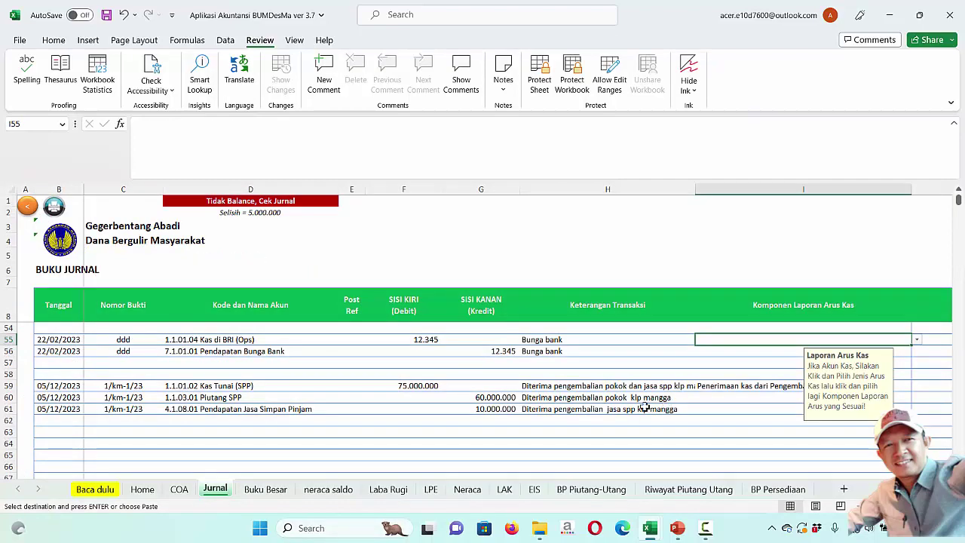
{"action": "right_click", "coordinate": [731, 342]}
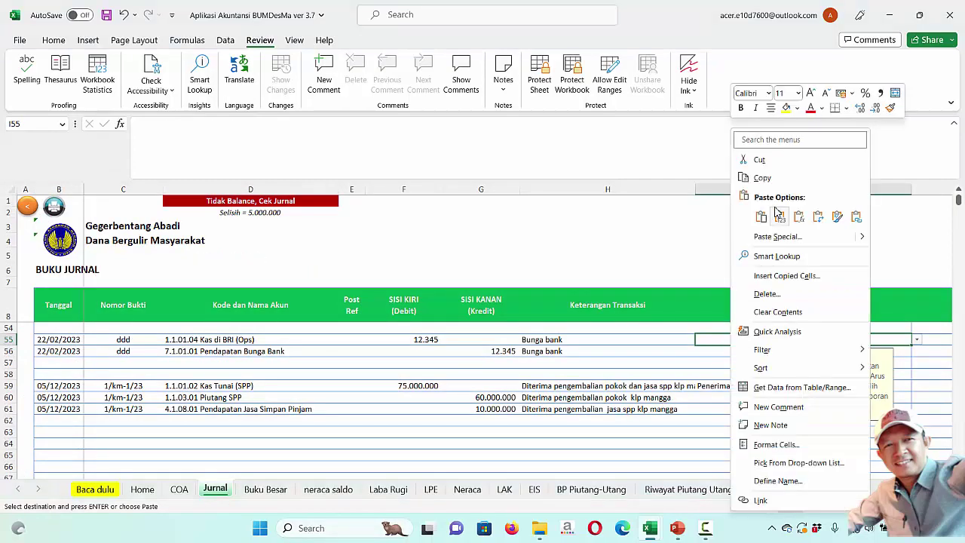
{"action": "left_click", "coordinate": [781, 218]}
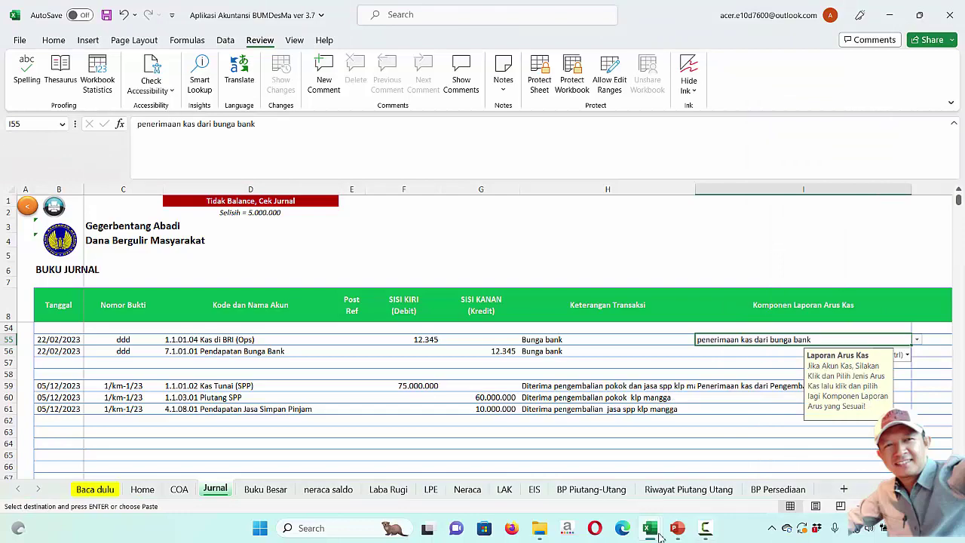
Check the updated LAK cash flow report and Neraca, then return to Jurnal
{"action": "left_click", "coordinate": [504, 490]}
{"action": "scroll", "coordinate": [610, 423], "scroll_direction": "down", "scroll_amount": 8}
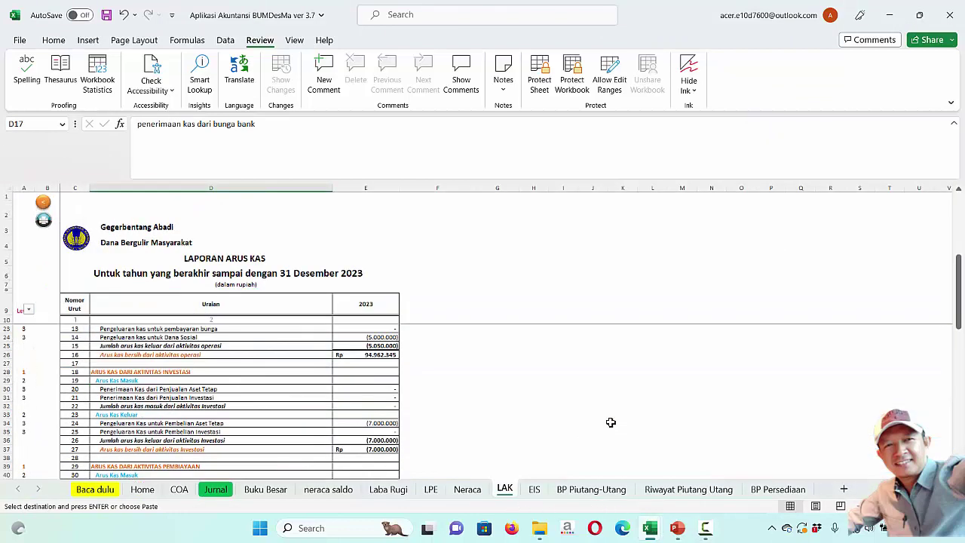
{"action": "scroll", "coordinate": [610, 422], "scroll_direction": "down", "scroll_amount": 3}
{"action": "scroll", "coordinate": [611, 422], "scroll_direction": "up", "scroll_amount": 12}
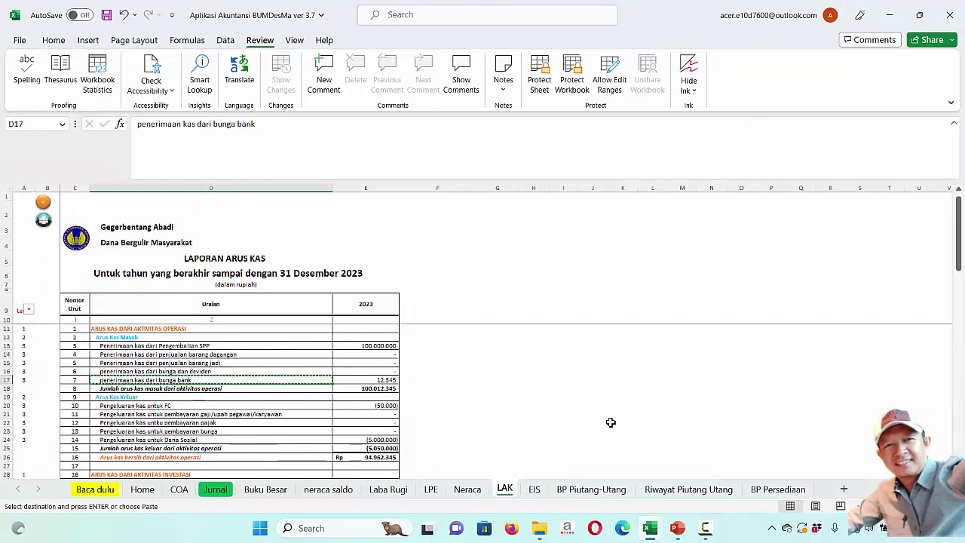
{"action": "left_click", "coordinate": [468, 490]}
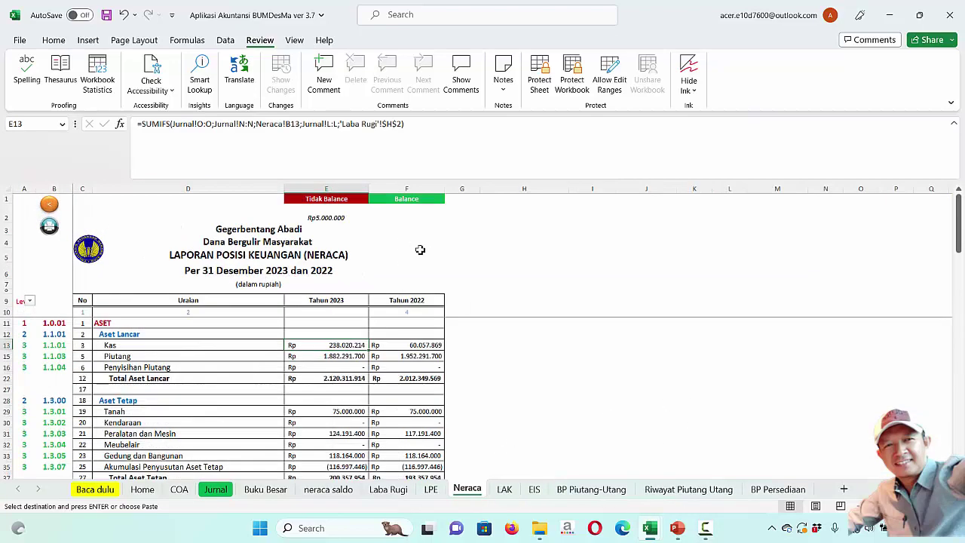
{"action": "left_click", "coordinate": [215, 490]}
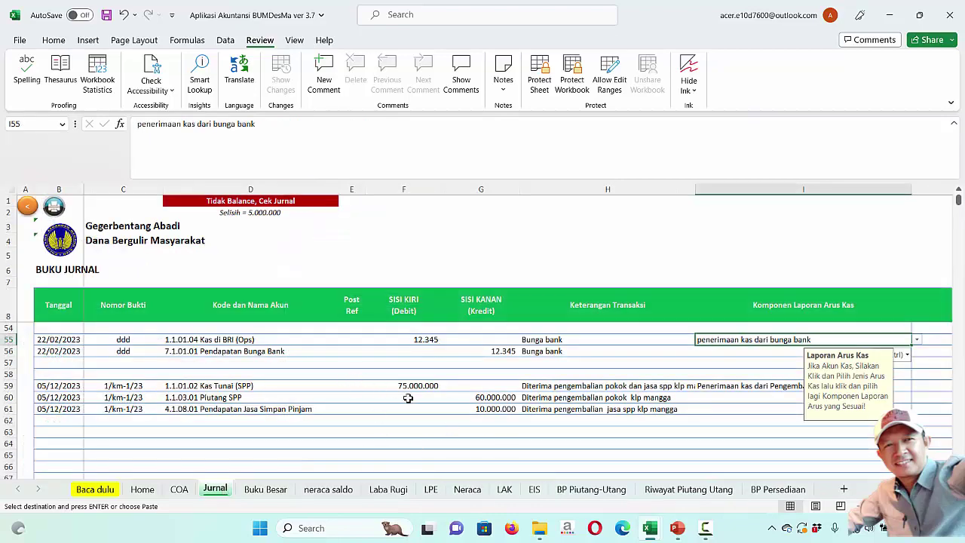
Change the Piutang SPP credit in G60 to 65.000.000 and confirm Neraca shows Balance
{"action": "left_click", "coordinate": [490, 397]}
{"action": "key", "text": "Delete"}
{"action": "type", "text": "6"}
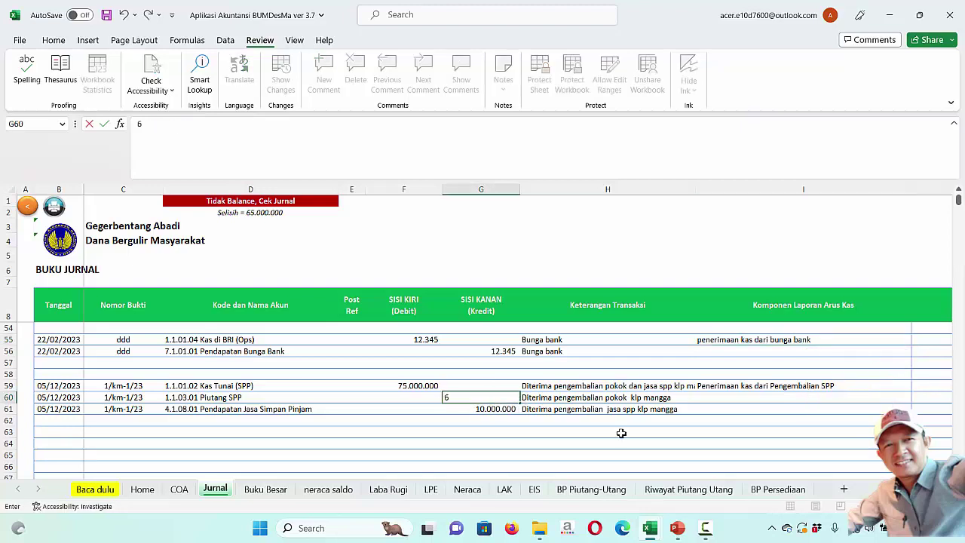
{"action": "type", "text": "5.000.000"}
{"action": "key", "text": "Return"}
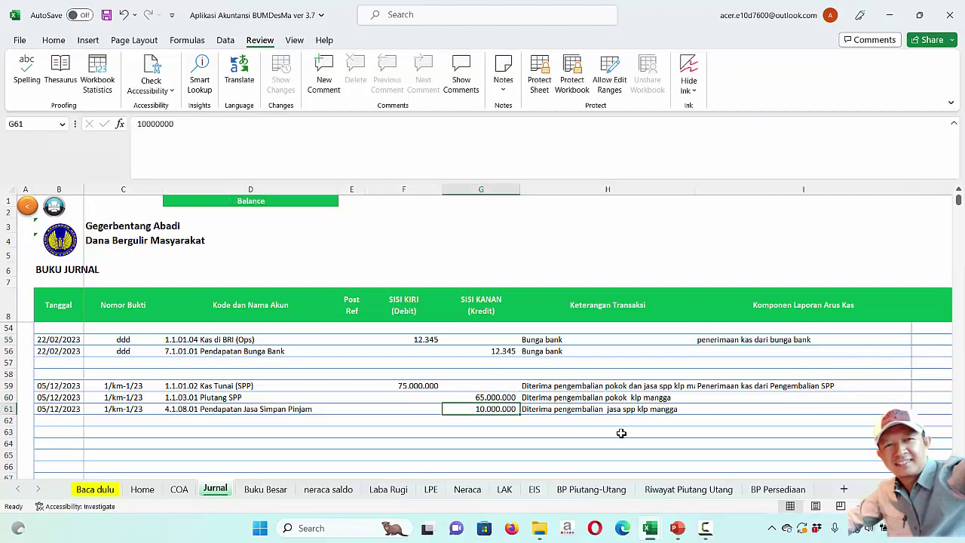
{"action": "left_click", "coordinate": [468, 489]}
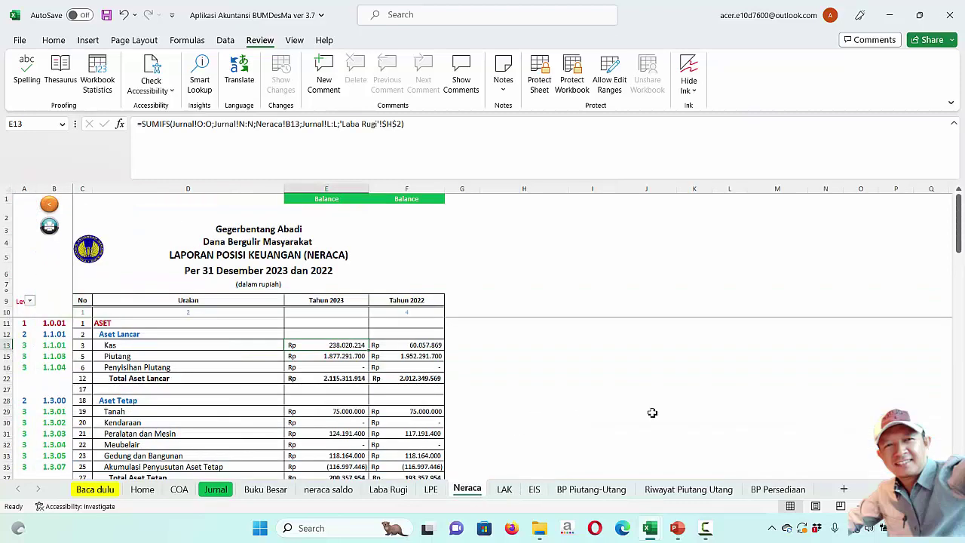
{"action": "scroll", "coordinate": [651, 411], "scroll_direction": "down", "scroll_amount": 12}
{"action": "scroll", "coordinate": [651, 413], "scroll_direction": "up", "scroll_amount": 10}
Open the Tingkat Kesehatan BUM Desa report from Home and review its KURANG SEHAT, score 40 rating
{"action": "left_click", "coordinate": [54, 206]}
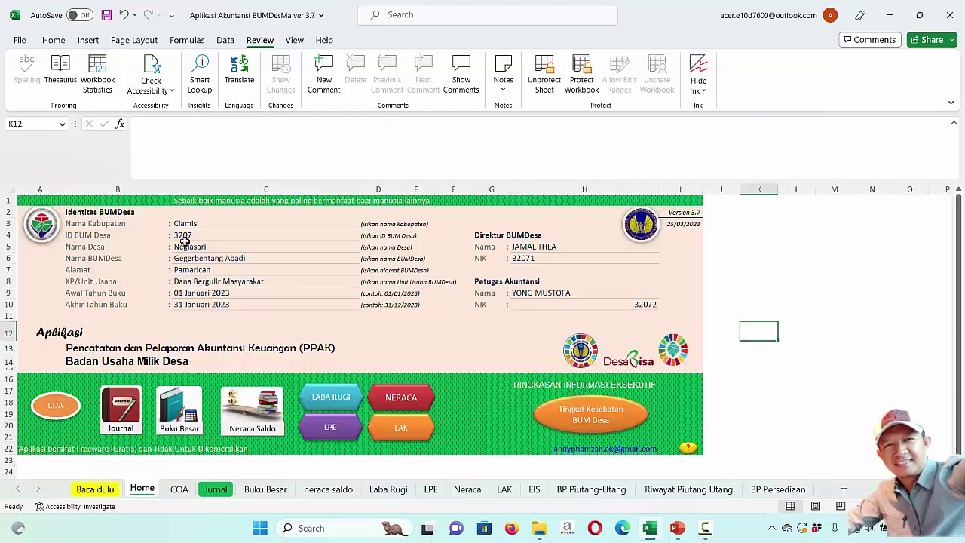
{"action": "left_click", "coordinate": [595, 426]}
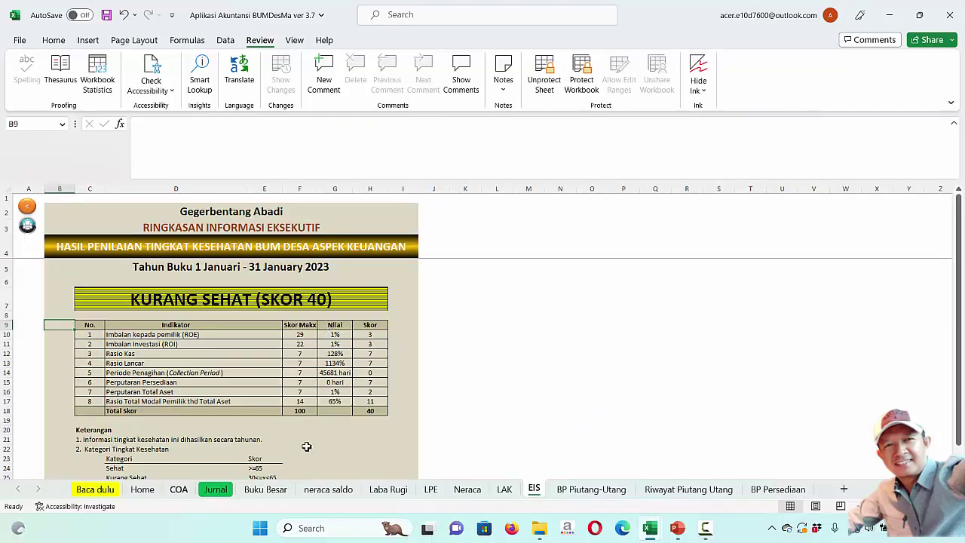
{"action": "scroll", "coordinate": [306, 447], "scroll_direction": "down", "scroll_amount": 2}
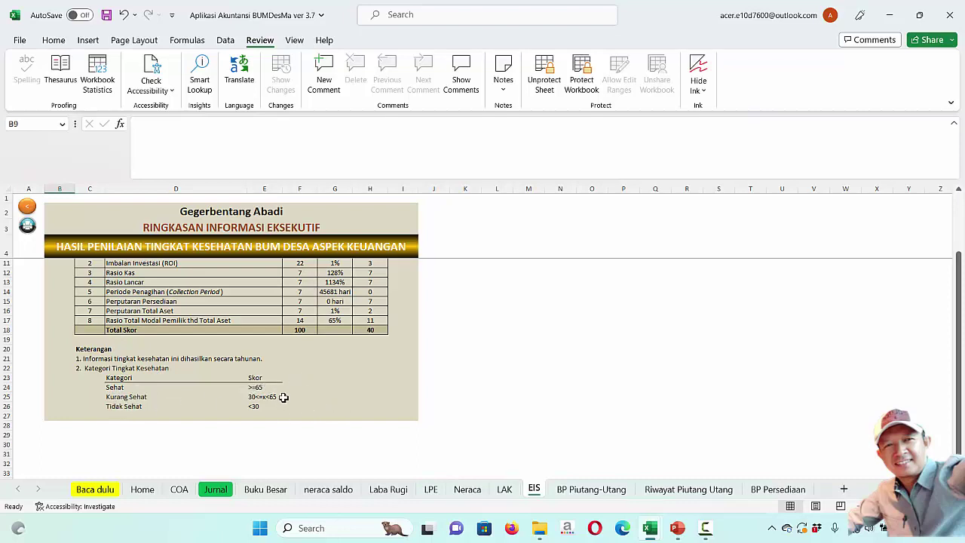
{"action": "scroll", "coordinate": [313, 371], "scroll_direction": "up", "scroll_amount": 2}
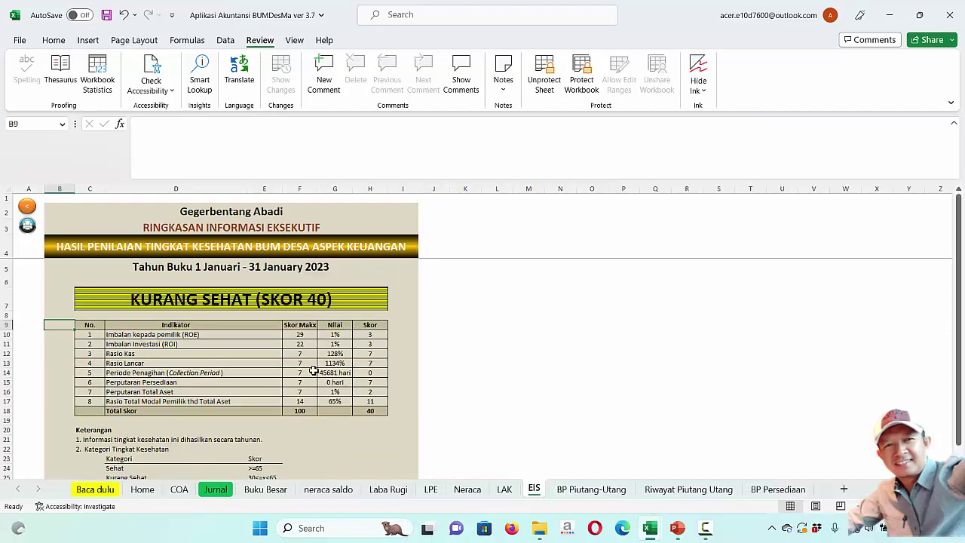
{"action": "scroll", "coordinate": [314, 371], "scroll_direction": "down", "scroll_amount": 5}
{"action": "scroll", "coordinate": [312, 371], "scroll_direction": "up", "scroll_amount": 5}
Review the Jurnal sheet and the BP Piutang-Utang subsidiary ledger, then scroll back through the journal
{"action": "left_click", "coordinate": [215, 490]}
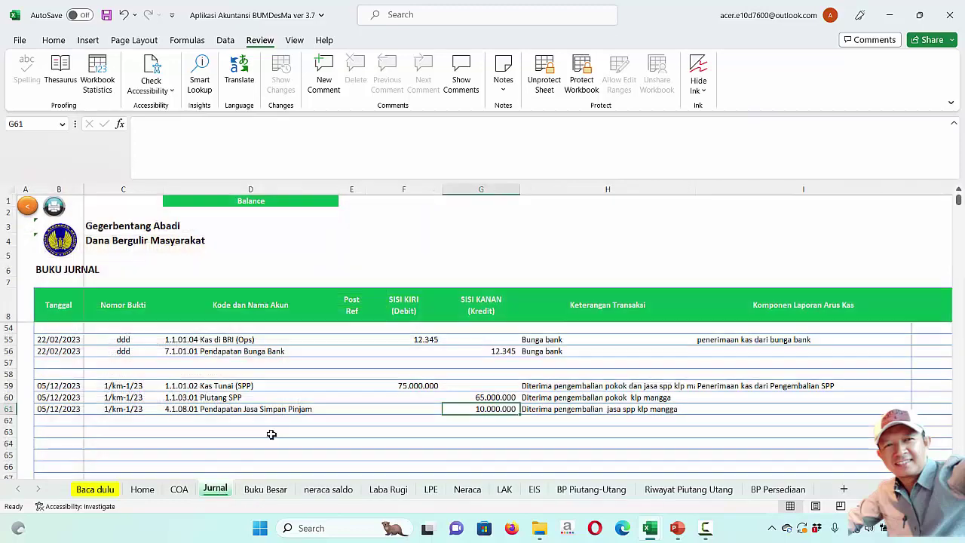
{"action": "scroll", "coordinate": [622, 425], "scroll_direction": "up", "scroll_amount": 15}
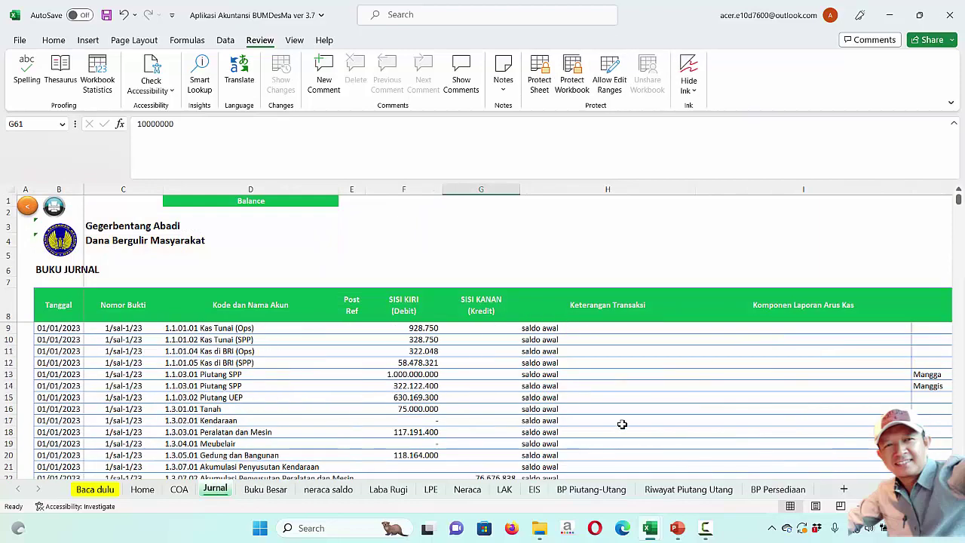
{"action": "scroll", "coordinate": [622, 424], "scroll_direction": "down", "scroll_amount": 13}
{"action": "scroll", "coordinate": [622, 424], "scroll_direction": "up", "scroll_amount": 13}
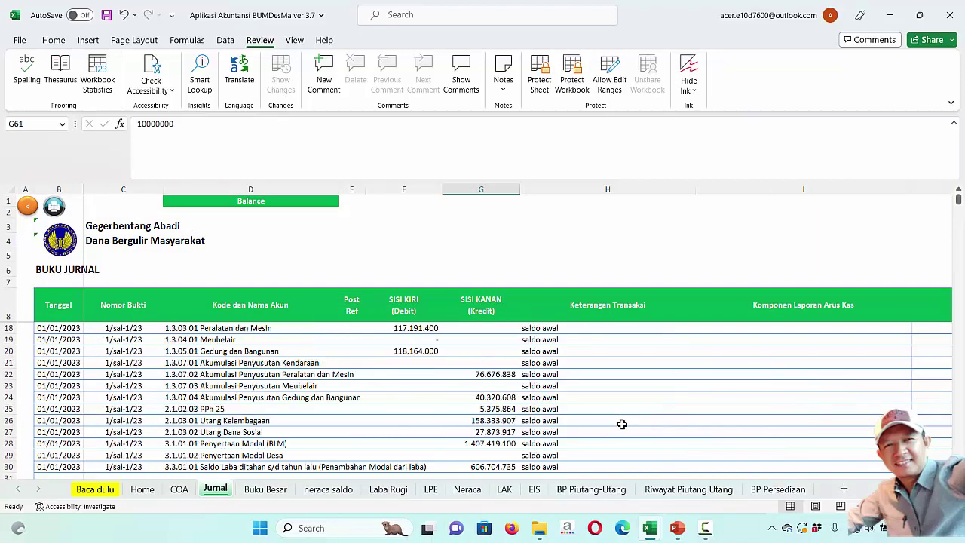
{"action": "left_click", "coordinate": [608, 492]}
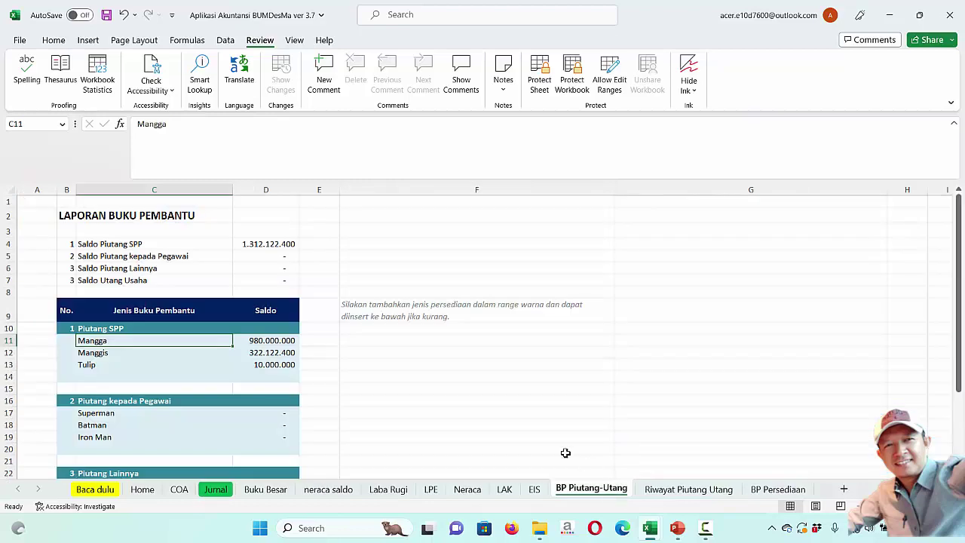
{"action": "scroll", "coordinate": [444, 392], "scroll_direction": "down", "scroll_amount": 4}
{"action": "scroll", "coordinate": [444, 391], "scroll_direction": "up", "scroll_amount": 4}
{"action": "left_click", "coordinate": [221, 493]}
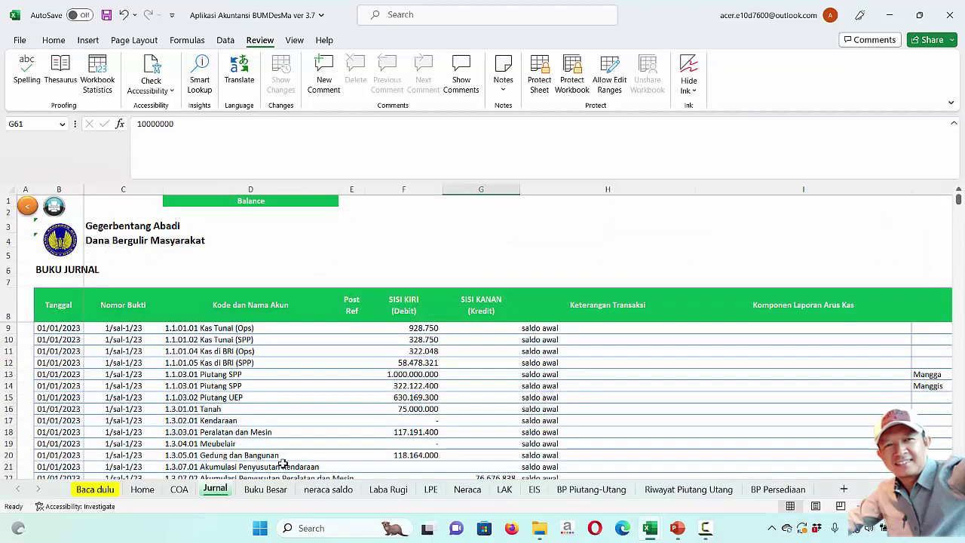
{"action": "scroll", "coordinate": [738, 430], "scroll_direction": "down", "scroll_amount": 2}
{"action": "scroll", "coordinate": [738, 429], "scroll_direction": "down", "scroll_amount": 4}
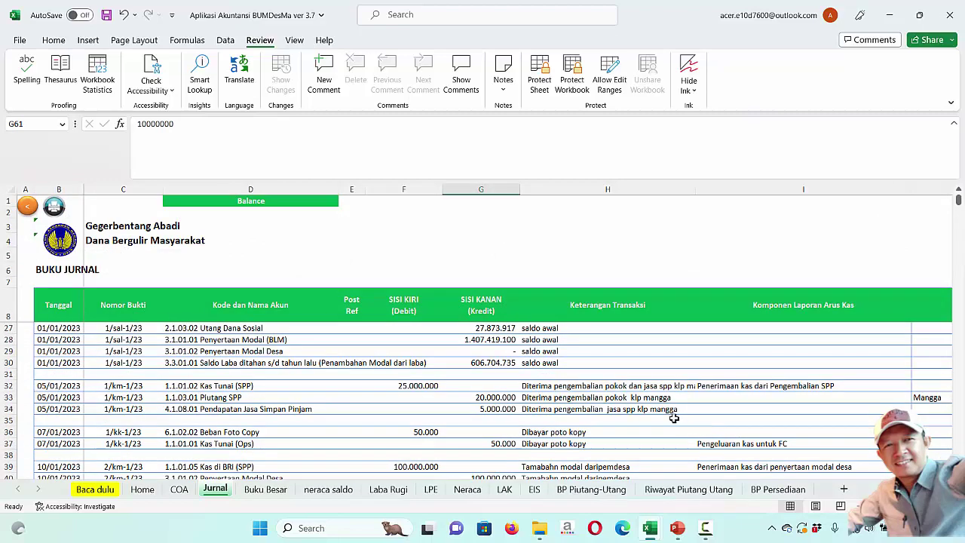
{"action": "scroll", "coordinate": [671, 418], "scroll_direction": "down", "scroll_amount": 2}
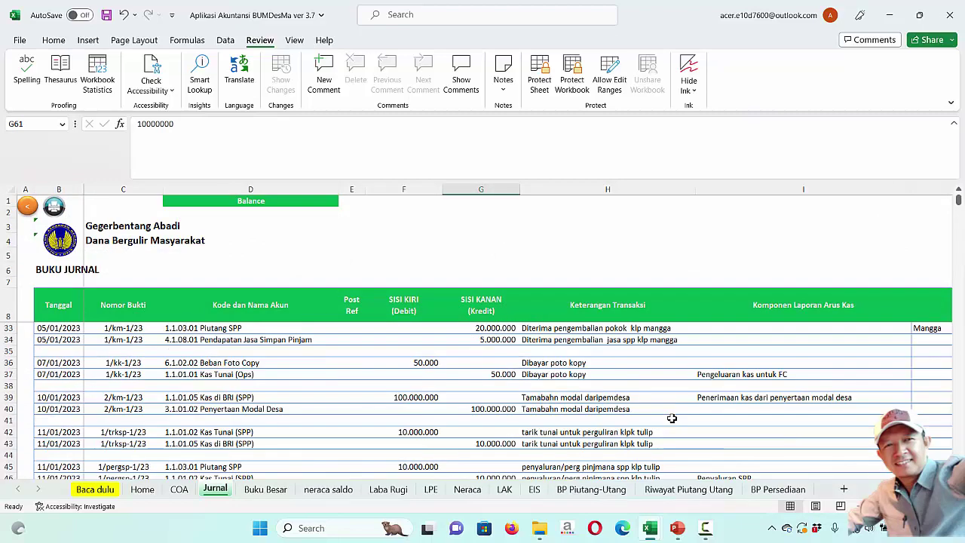
{"action": "scroll", "coordinate": [863, 395], "scroll_direction": "up", "scroll_amount": 3}
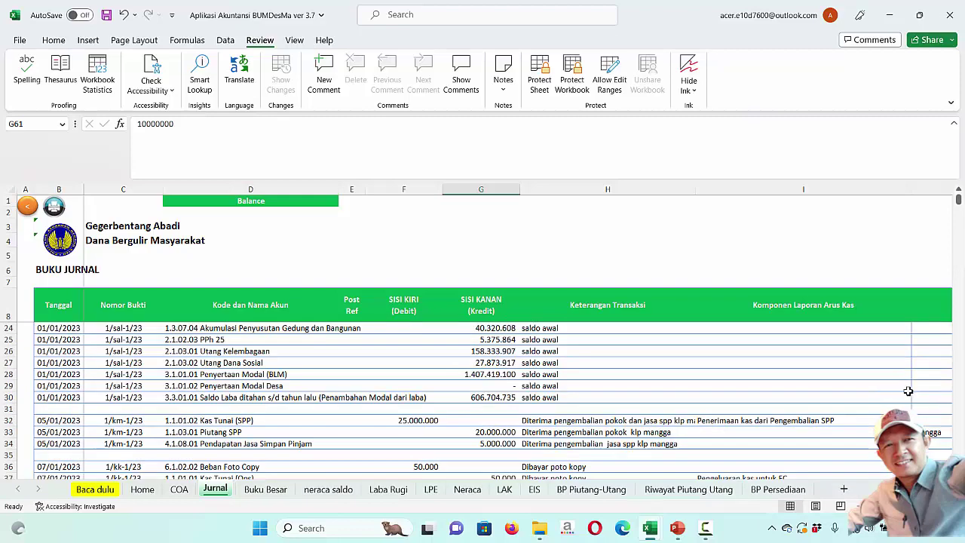
Check the Mangga ledger tag on row 33 and the row 44 cash flow tag, then return to Home
{"action": "left_click", "coordinate": [926, 432]}
{"action": "scroll", "coordinate": [867, 422], "scroll_direction": "down", "scroll_amount": 3}
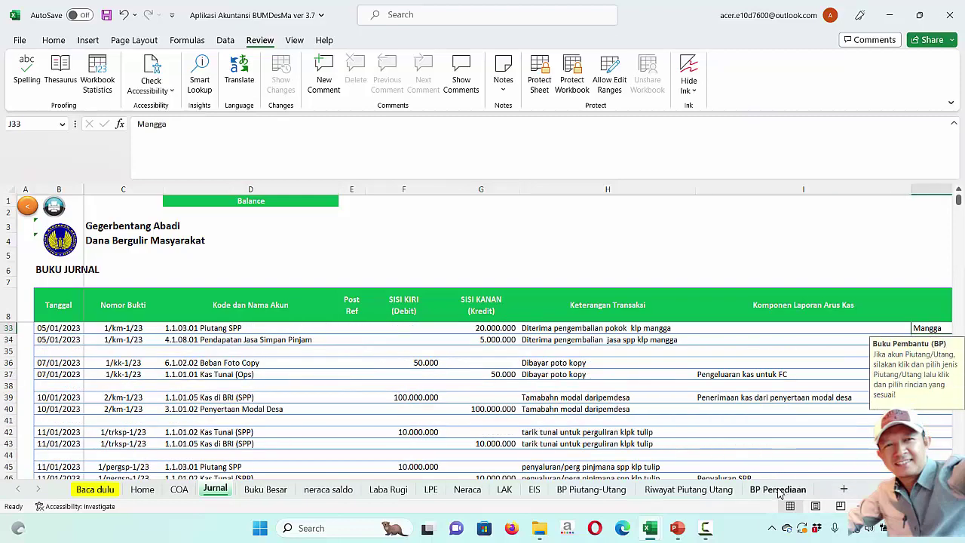
{"action": "left_click", "coordinate": [829, 456]}
{"action": "key", "text": "Tab"}
{"action": "key", "text": "Tab"}
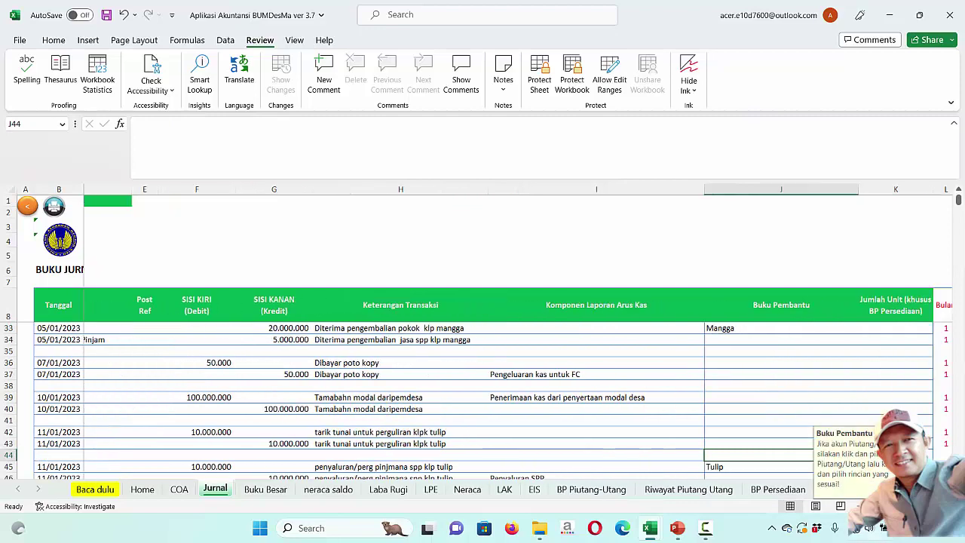
{"action": "scroll", "coordinate": [425, 455], "scroll_direction": "down", "scroll_amount": 4}
{"action": "scroll", "coordinate": [410, 430], "scroll_direction": "up", "scroll_amount": 3}
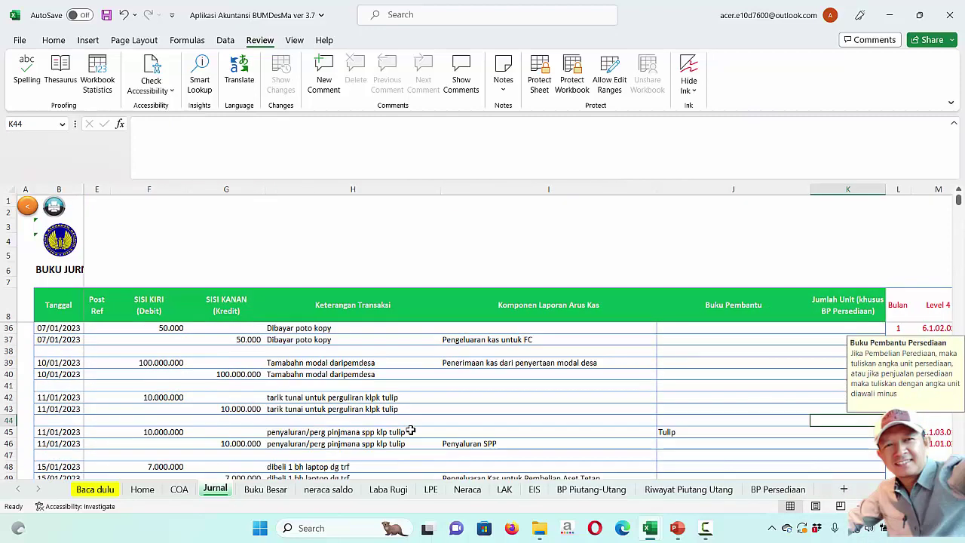
{"action": "scroll", "coordinate": [520, 451], "scroll_direction": "up", "scroll_amount": 7}
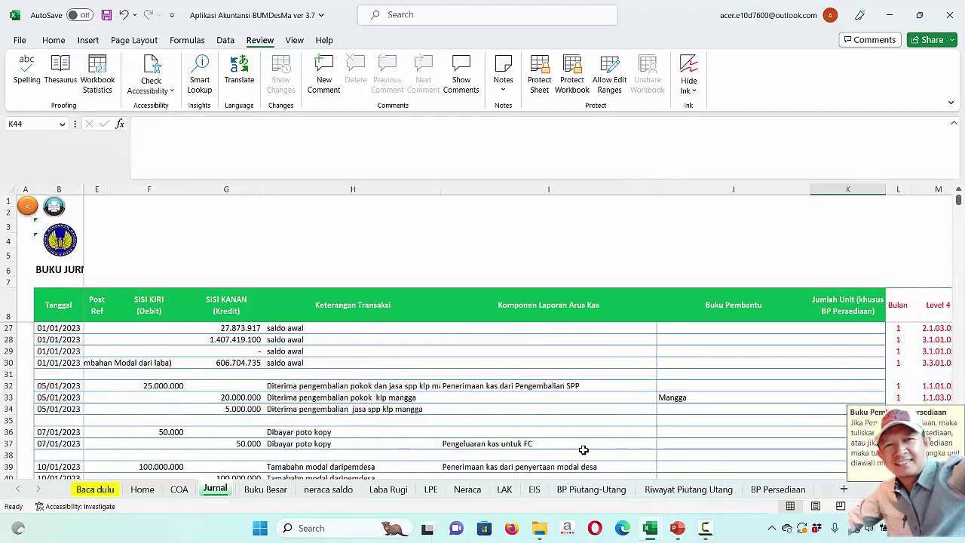
{"action": "scroll", "coordinate": [427, 401], "scroll_direction": "up", "scroll_amount": 2}
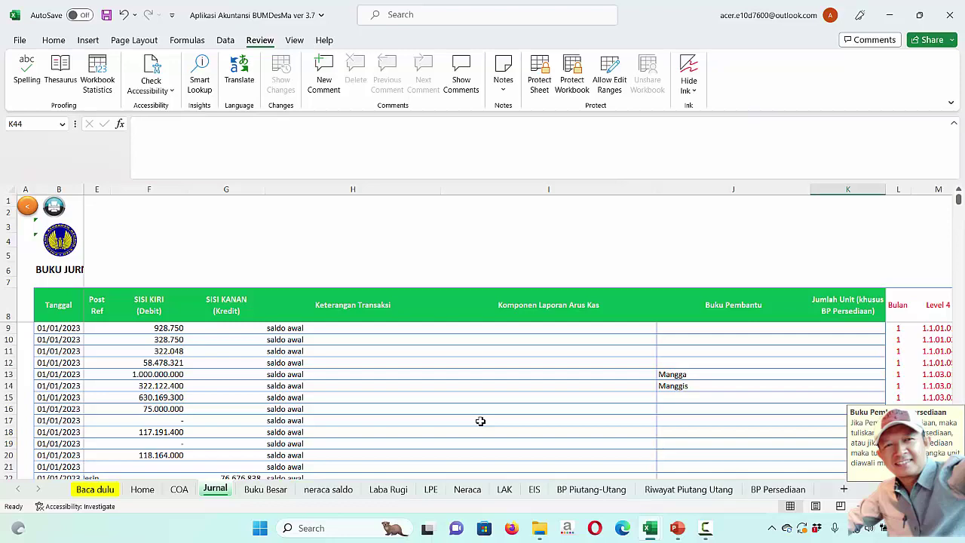
{"action": "left_click", "coordinate": [142, 489]}
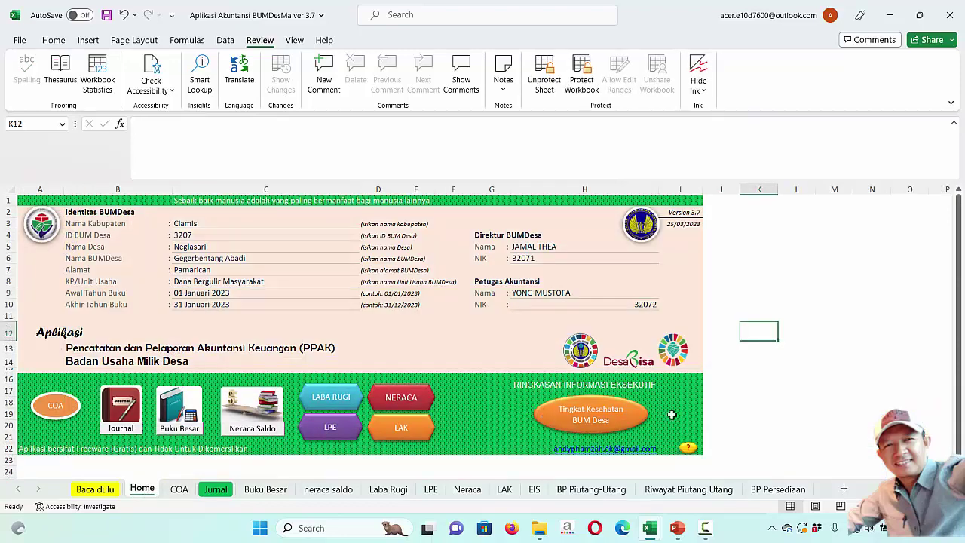
{"action": "mouse_move", "coordinate": [706, 528]}
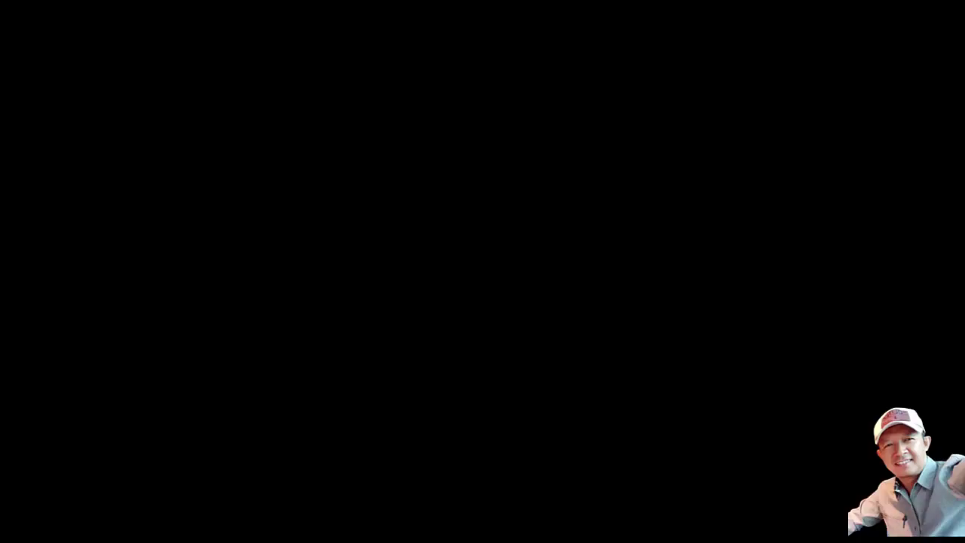